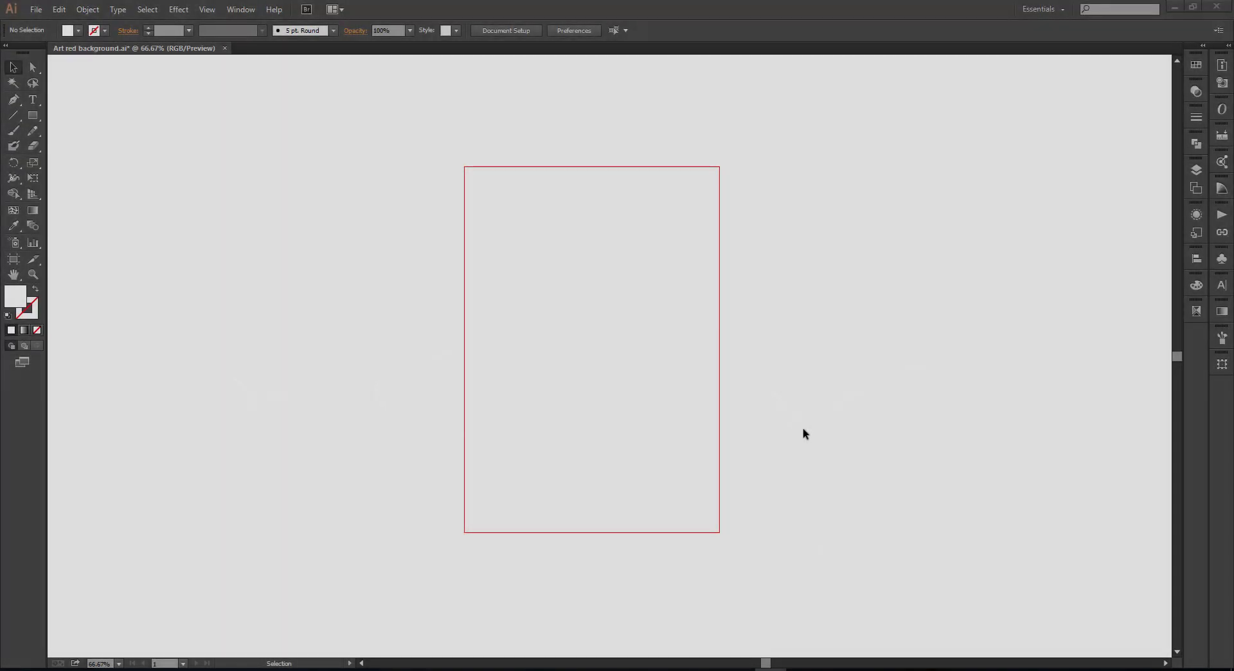
Create a rectangle 6.7 in wide and 16.25 in high with a 0.5 pt black stroke
{"action": "scroll", "coordinate": [612, 410], "scroll_direction": "up", "scroll_amount": 2}
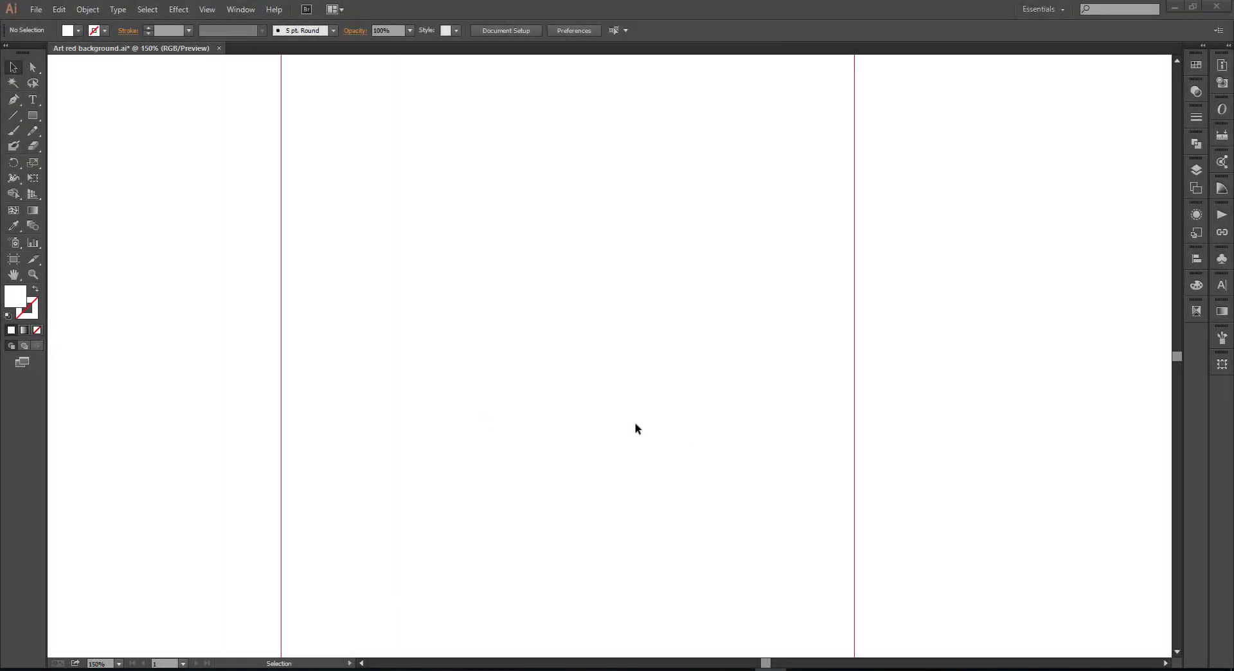
{"action": "scroll", "coordinate": [636, 429], "scroll_direction": "down", "scroll_amount": 1}
{"action": "scroll", "coordinate": [669, 450], "scroll_direction": "up", "scroll_amount": 1}
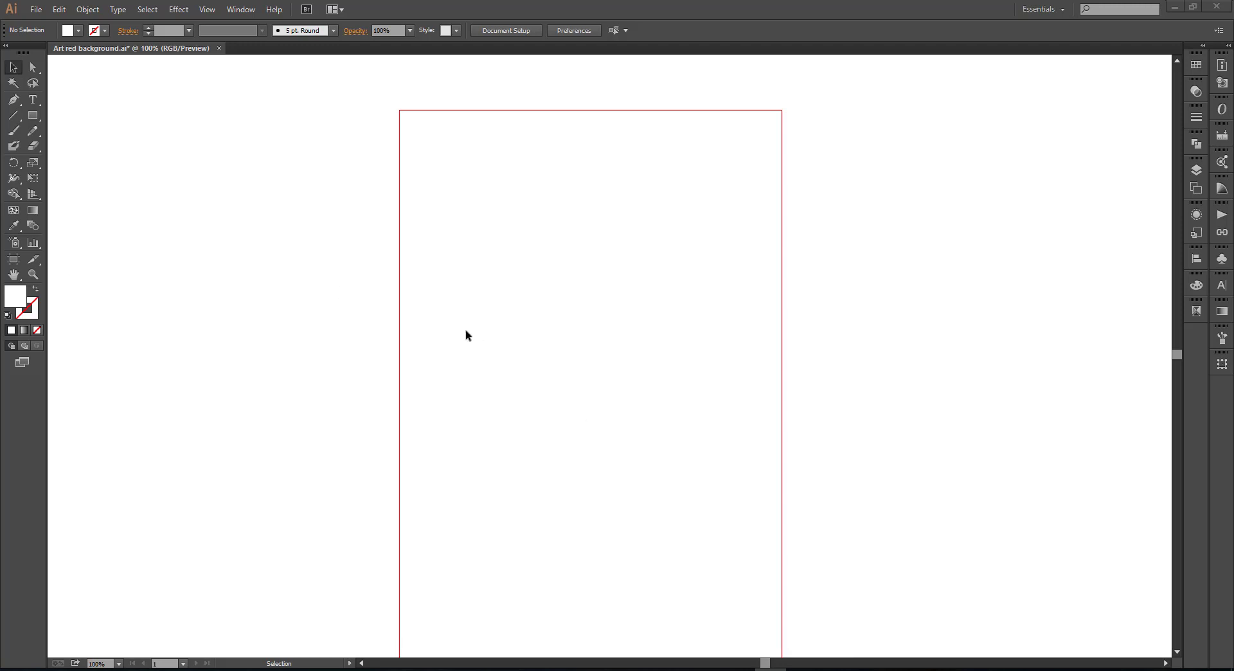
{"action": "scroll", "coordinate": [493, 418], "scroll_direction": "down", "scroll_amount": 2}
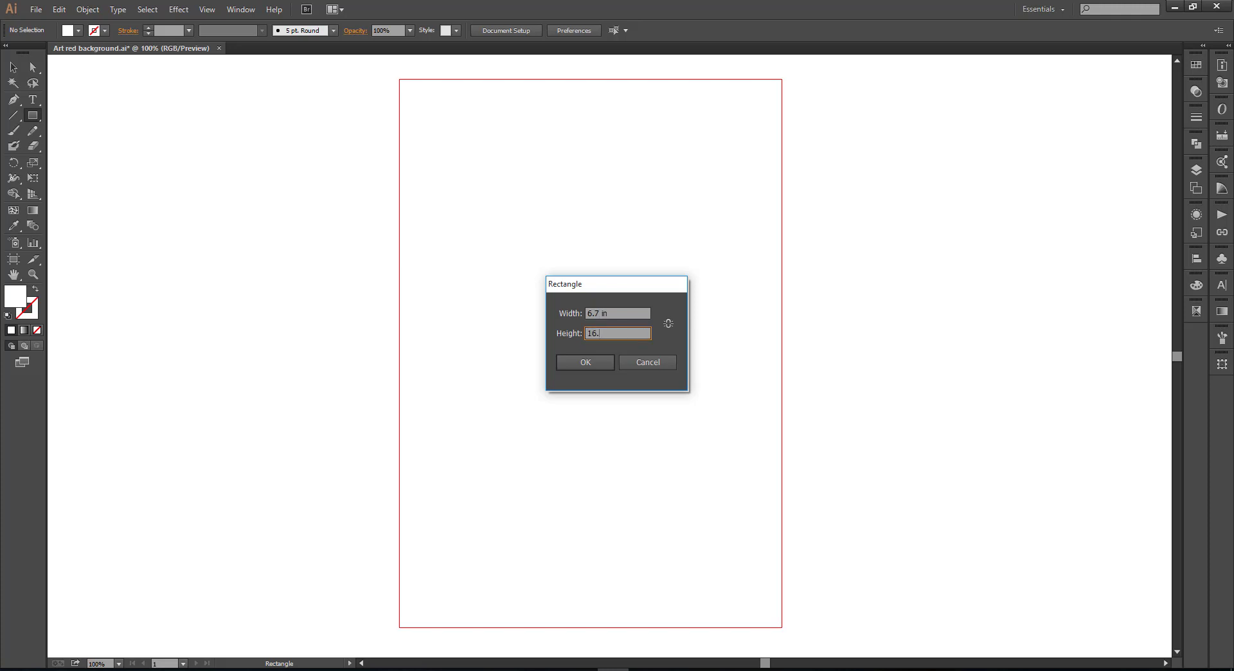
{"action": "left_click", "coordinate": [601, 364]}
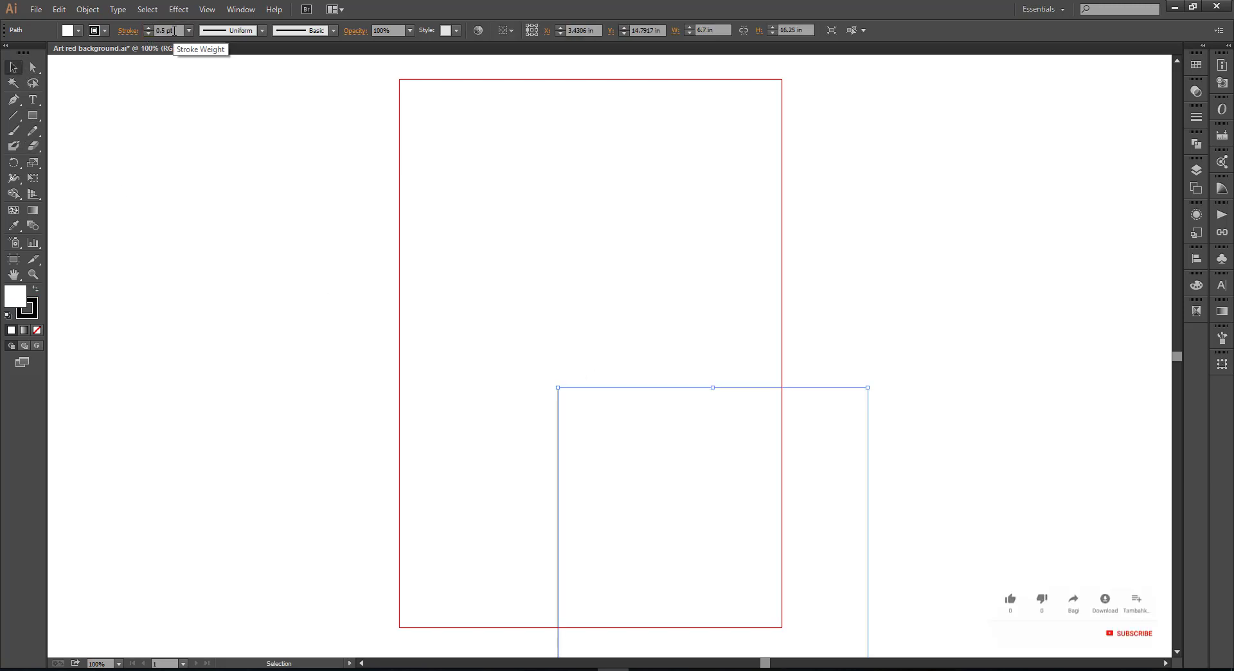
{"action": "left_click", "coordinate": [552, 230]}
Move the rectangle off the artboard onto the empty canvas to its right
{"action": "scroll", "coordinate": [555, 236], "scroll_direction": "down", "scroll_amount": 2}
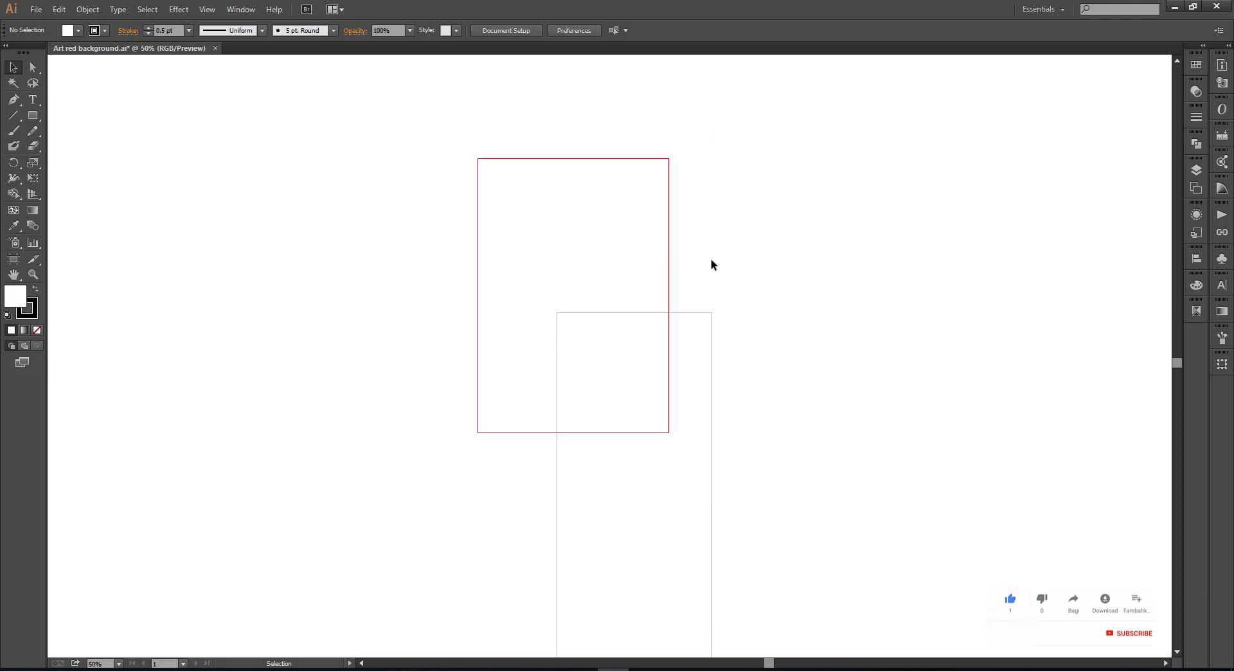
{"action": "left_click_drag", "start_coordinate": [737, 359], "coordinate": [868, 377]}
{"action": "left_click_drag", "start_coordinate": [808, 463], "coordinate": [696, 238]}
{"action": "left_click_drag", "start_coordinate": [896, 312], "coordinate": [533, 420]}
{"action": "left_click_drag", "start_coordinate": [334, 412], "coordinate": [666, 347]}
{"action": "scroll", "coordinate": [669, 341], "scroll_direction": "up", "scroll_amount": 1}
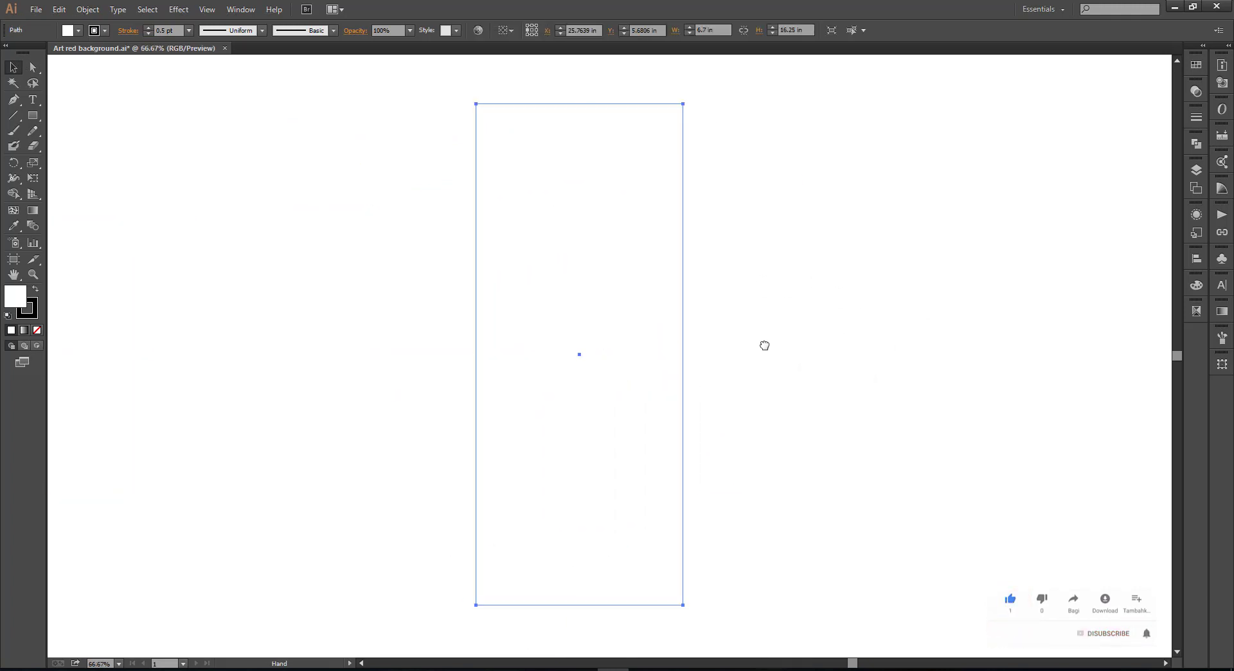
{"action": "left_click", "coordinate": [793, 368]}
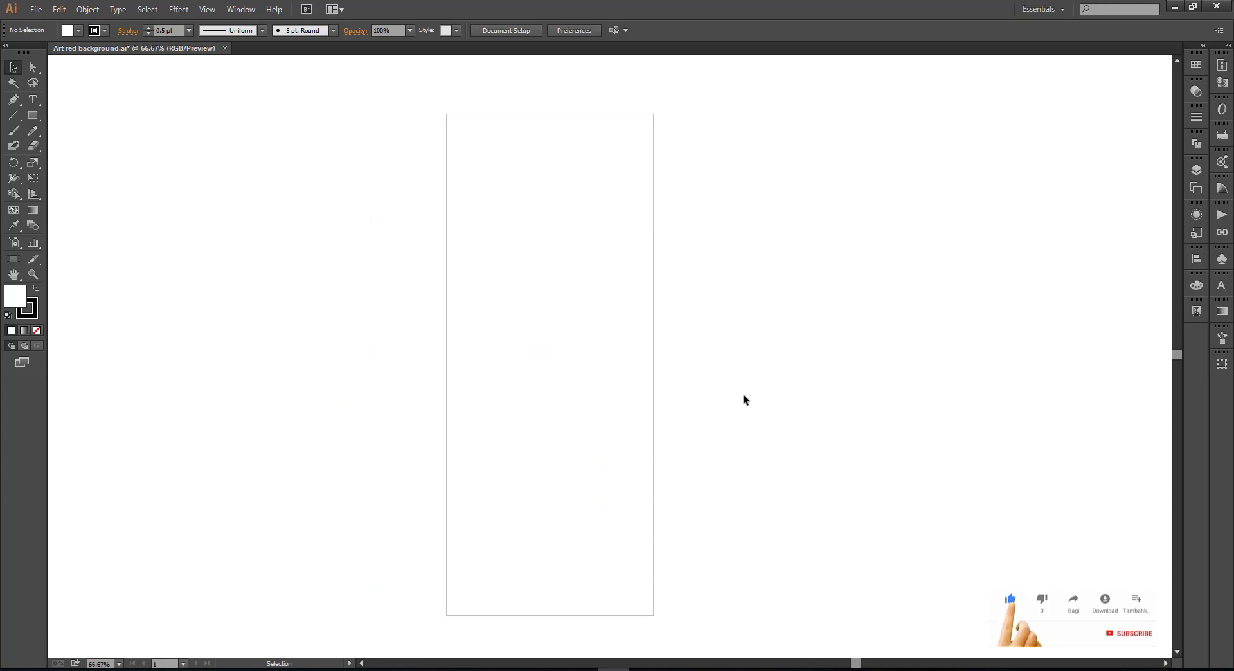
{"action": "left_click_drag", "start_coordinate": [764, 379], "coordinate": [732, 369]}
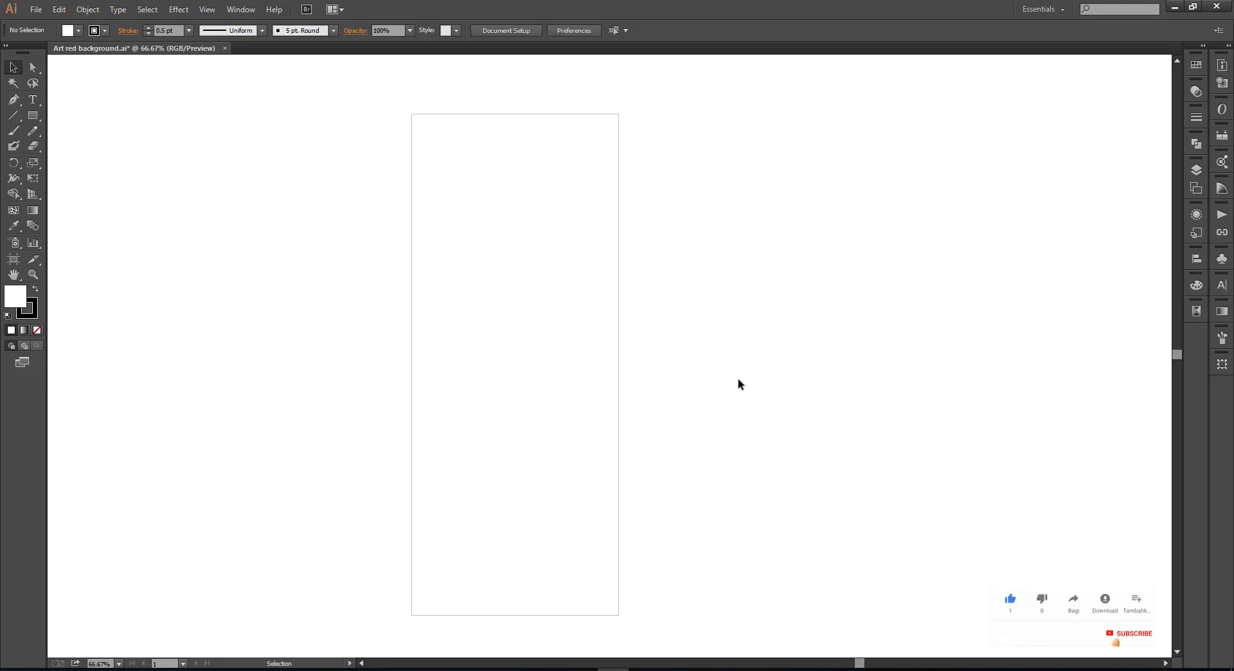
Duplicate the rectangle against its right edge and narrow the copy to a side panel 3.35 in wide
{"action": "left_click", "coordinate": [542, 394]}
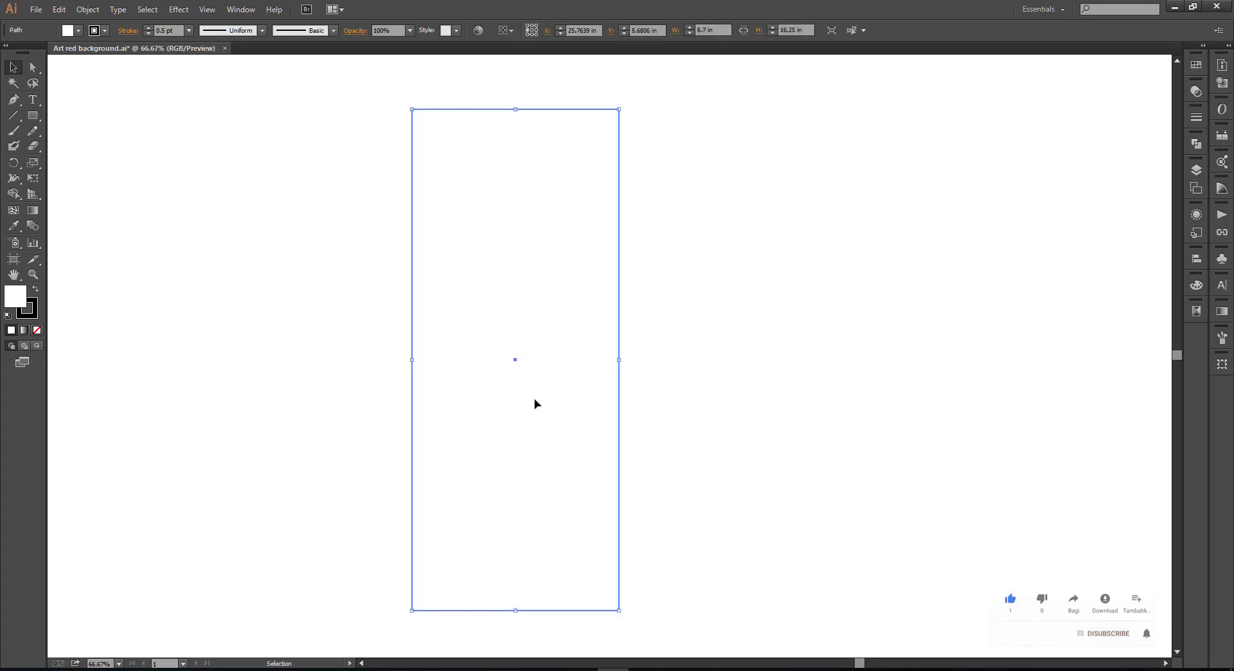
{"action": "left_click_drag", "start_coordinate": [534, 405], "coordinate": [722, 419]}
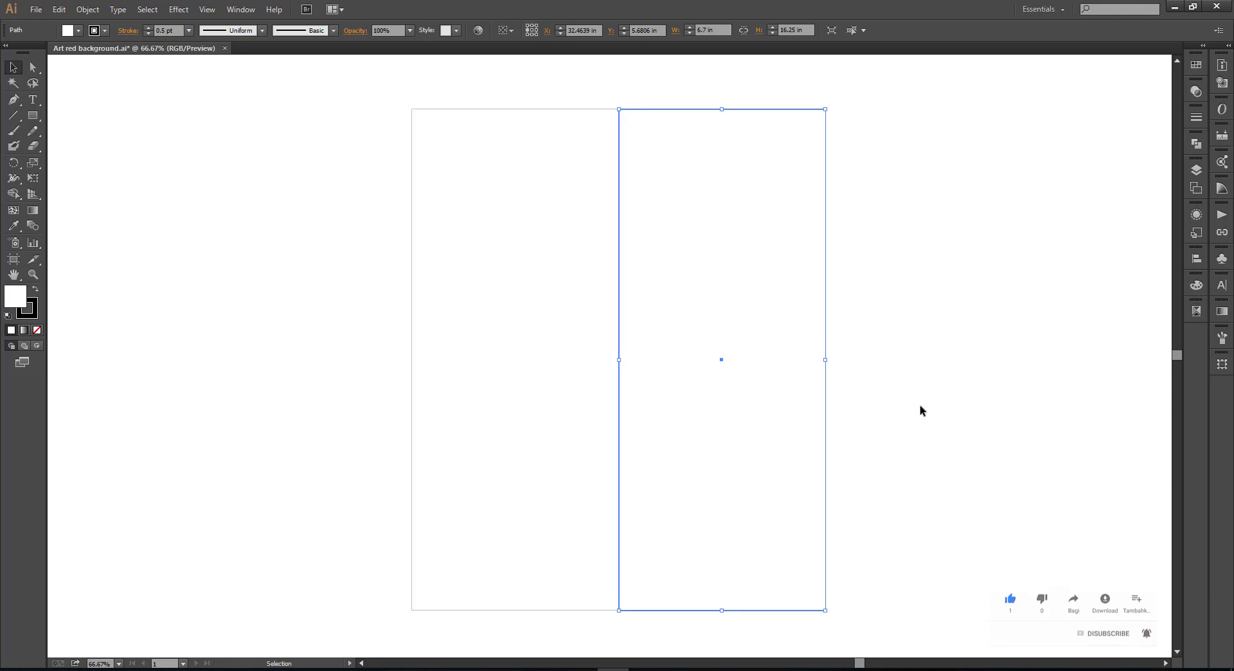
{"action": "left_click_drag", "start_coordinate": [898, 322], "coordinate": [746, 363]}
{"action": "left_click_drag", "start_coordinate": [825, 359], "coordinate": [725, 360]}
{"action": "left_click", "coordinate": [849, 367]}
{"action": "scroll", "coordinate": [809, 426], "scroll_direction": "left", "scroll_amount": 2}
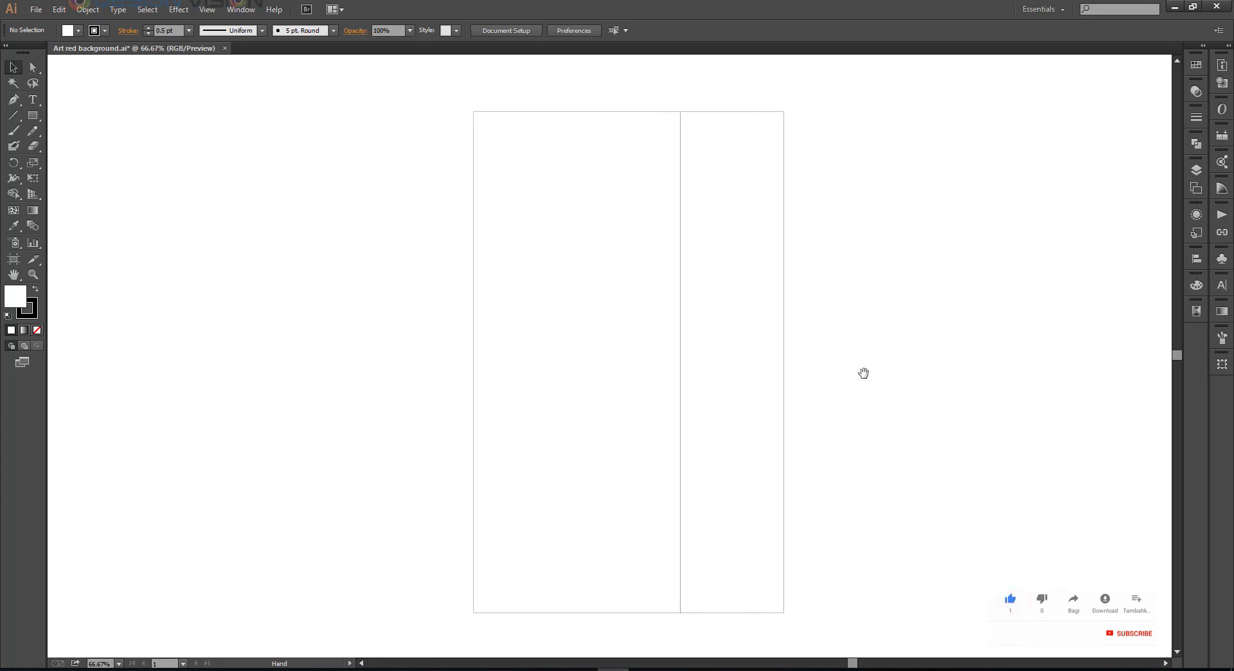
Duplicate the wide and narrow panels together and place the copies edge to edge on the right of the originals
{"action": "left_click_drag", "start_coordinate": [580, 405], "coordinate": [580, 405]}
{"action": "scroll", "coordinate": [718, 435], "scroll_direction": "right", "scroll_amount": 3}
{"action": "left_click_drag", "start_coordinate": [477, 443], "coordinate": [787, 448]}
{"action": "scroll", "coordinate": [746, 429], "scroll_direction": "right", "scroll_amount": 4}
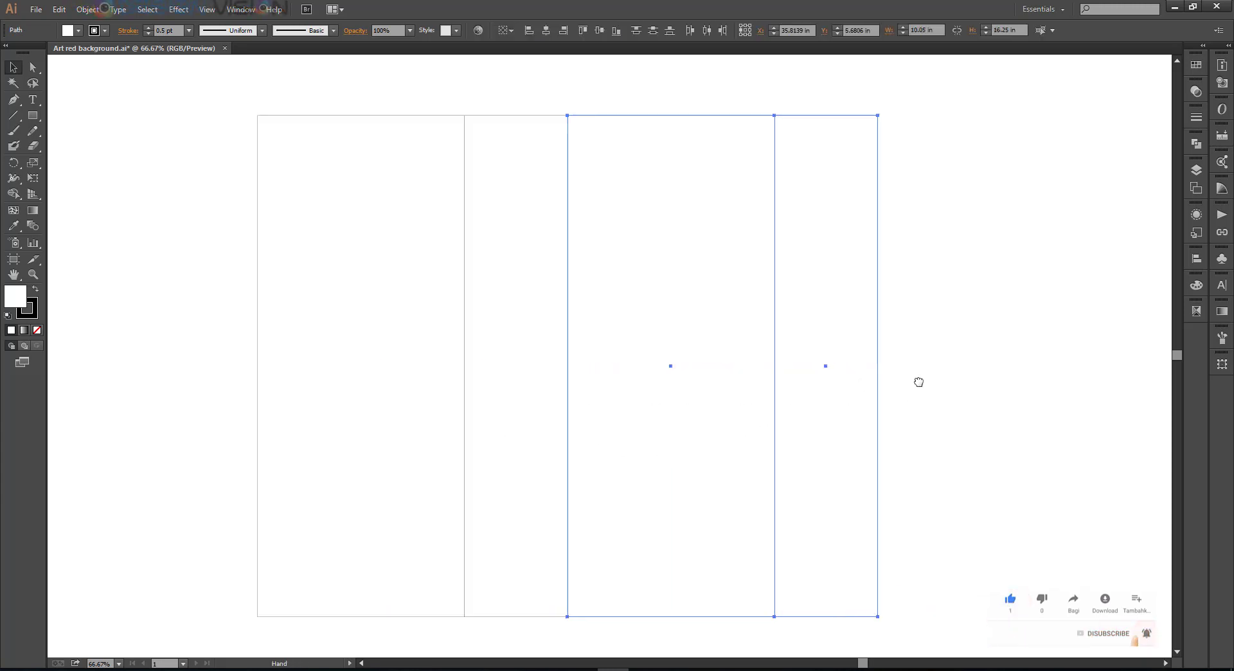
{"action": "left_click", "coordinate": [918, 380]}
{"action": "scroll", "coordinate": [862, 405], "scroll_direction": "left", "scroll_amount": 2}
Copy the first wide panel onto its outer left edge as a glue flap and set its width to 1 in
{"action": "left_click", "coordinate": [440, 345]}
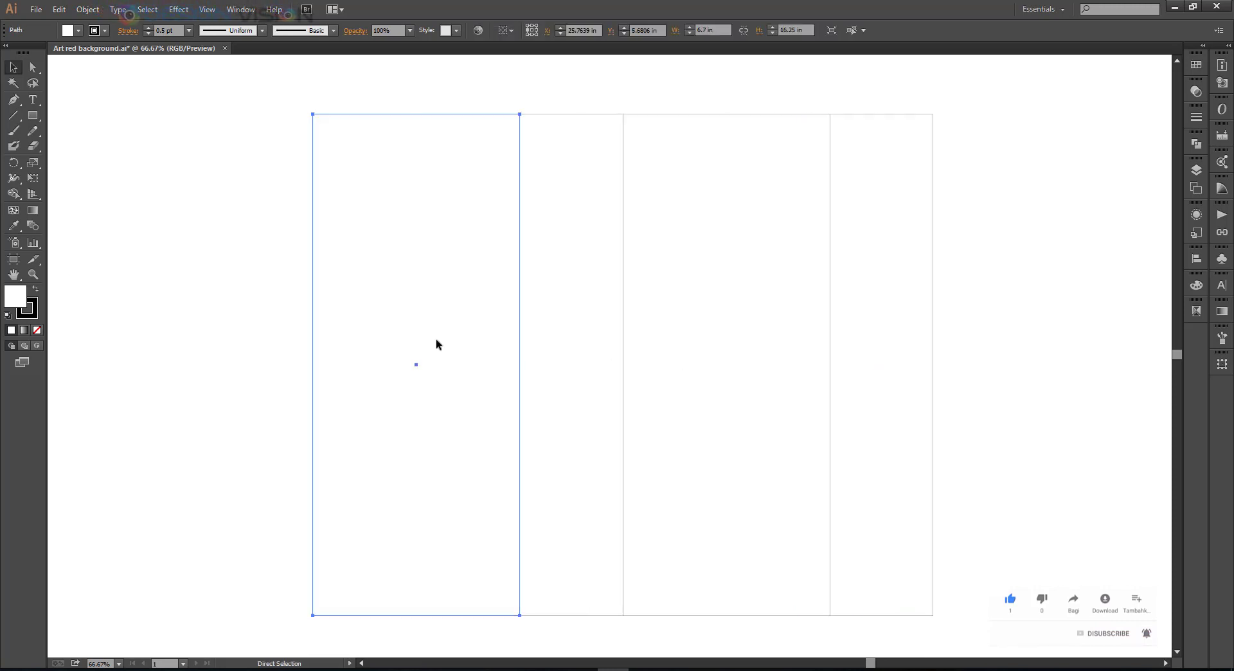
{"action": "key", "text": "v"}
{"action": "left_click_drag", "start_coordinate": [520, 366], "coordinate": [277, 366]}
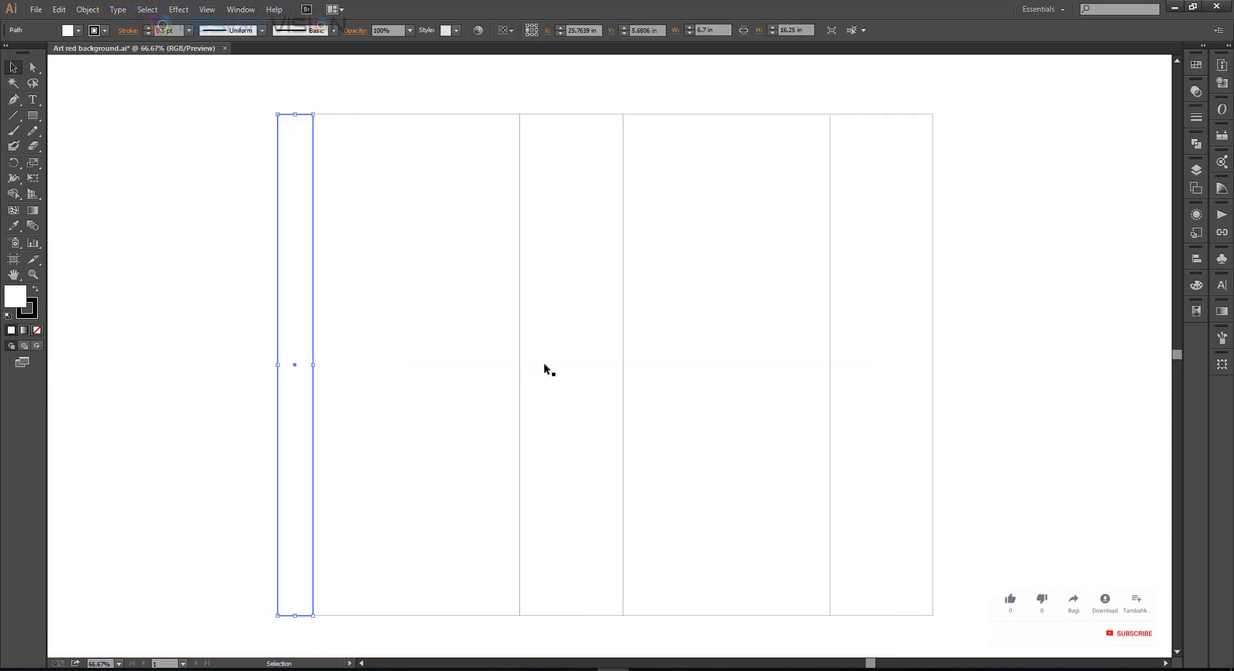
{"action": "left_click", "coordinate": [1222, 364]}
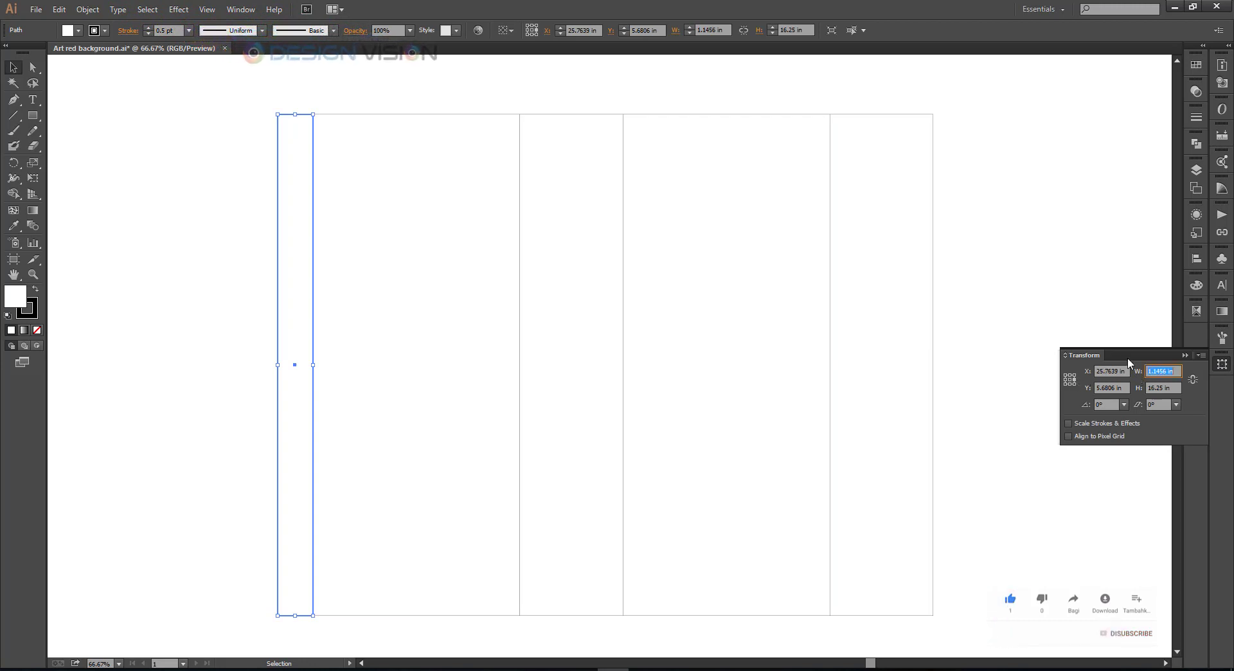
{"action": "type", "text": "1"}
{"action": "key", "text": "Return"}
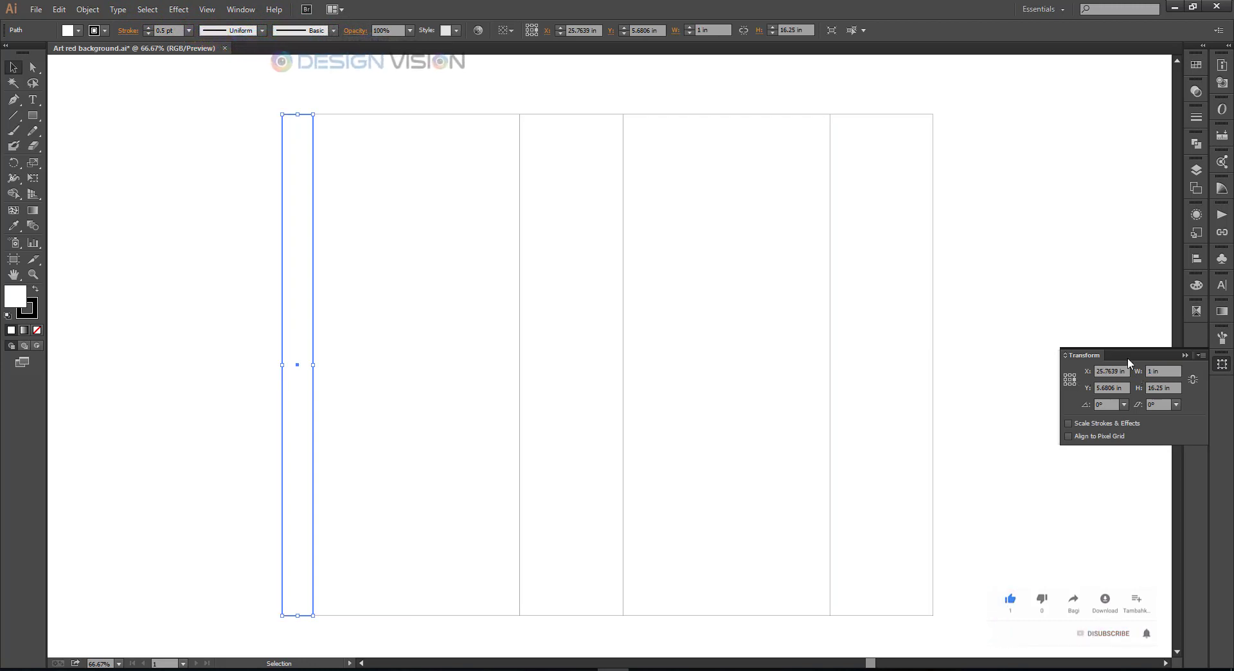
{"action": "left_click", "coordinate": [1188, 356]}
{"action": "left_click", "coordinate": [975, 457]}
{"action": "scroll", "coordinate": [689, 422], "scroll_direction": "up", "scroll_amount": 1}
{"action": "scroll", "coordinate": [688, 421], "scroll_direction": "down", "scroll_amount": 1}
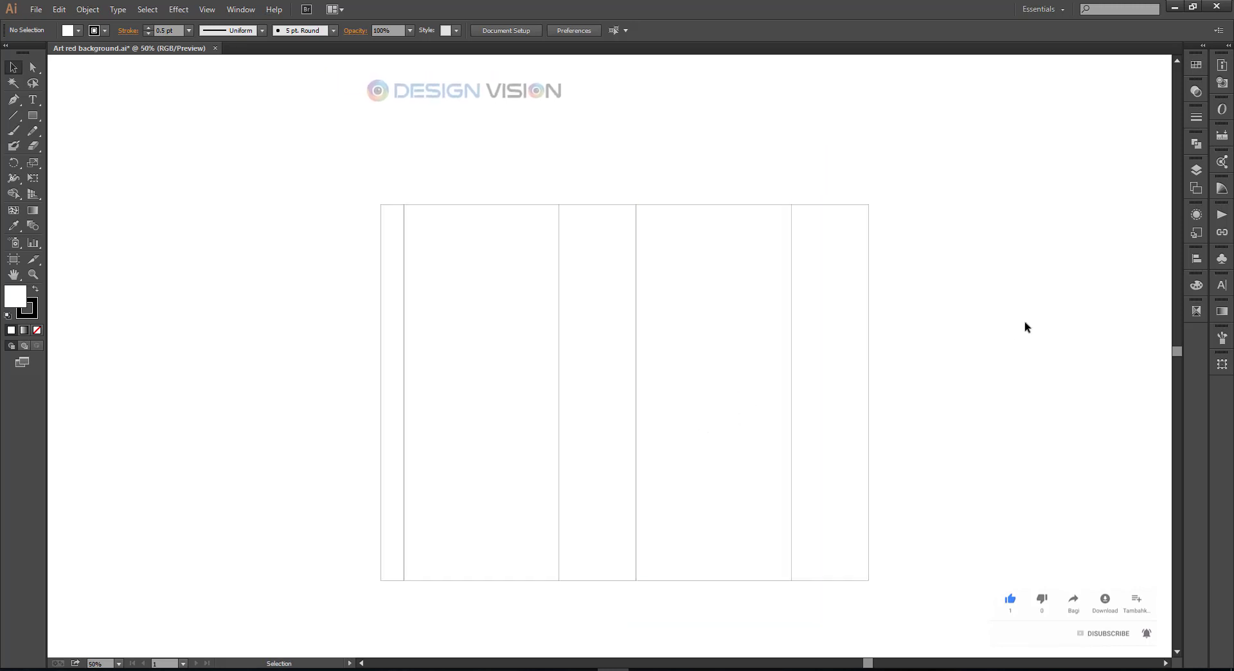
Check the dimensions of the narrow side panel between the two wide panels
{"action": "scroll", "coordinate": [643, 225], "scroll_direction": "up", "scroll_amount": 1}
{"action": "left_click", "coordinate": [592, 267]}
{"action": "left_click", "coordinate": [1225, 364]}
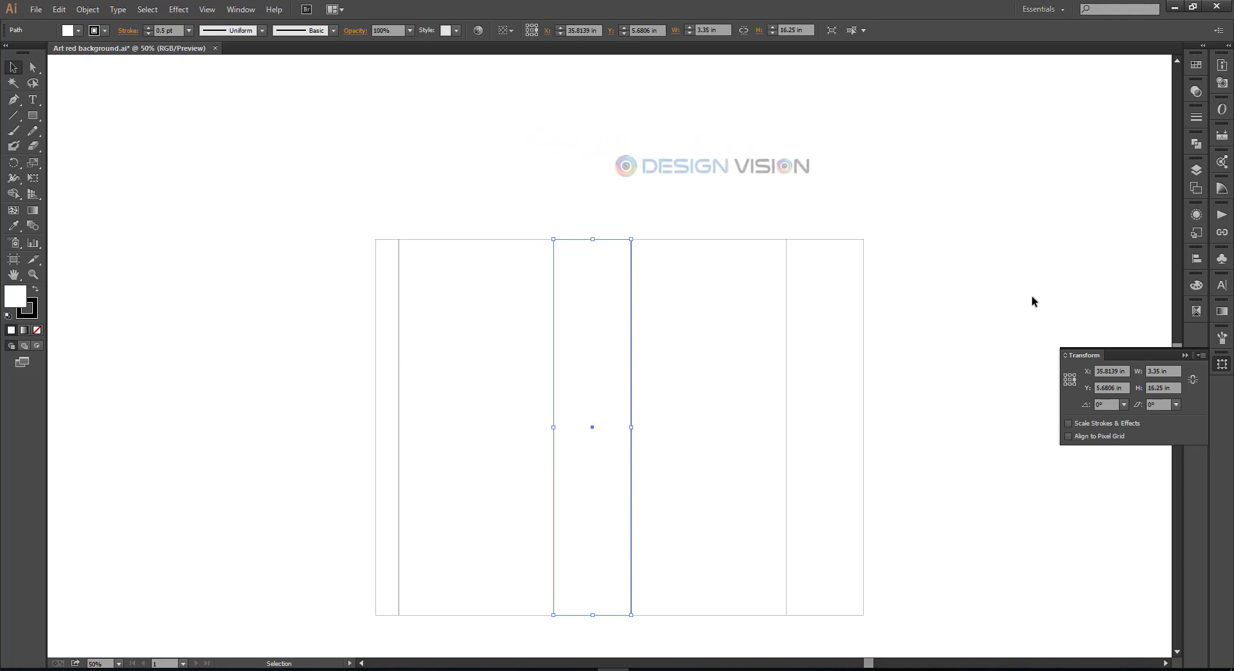
{"action": "left_click", "coordinate": [758, 177]}
{"action": "scroll", "coordinate": [588, 217], "scroll_direction": "right", "scroll_amount": 3}
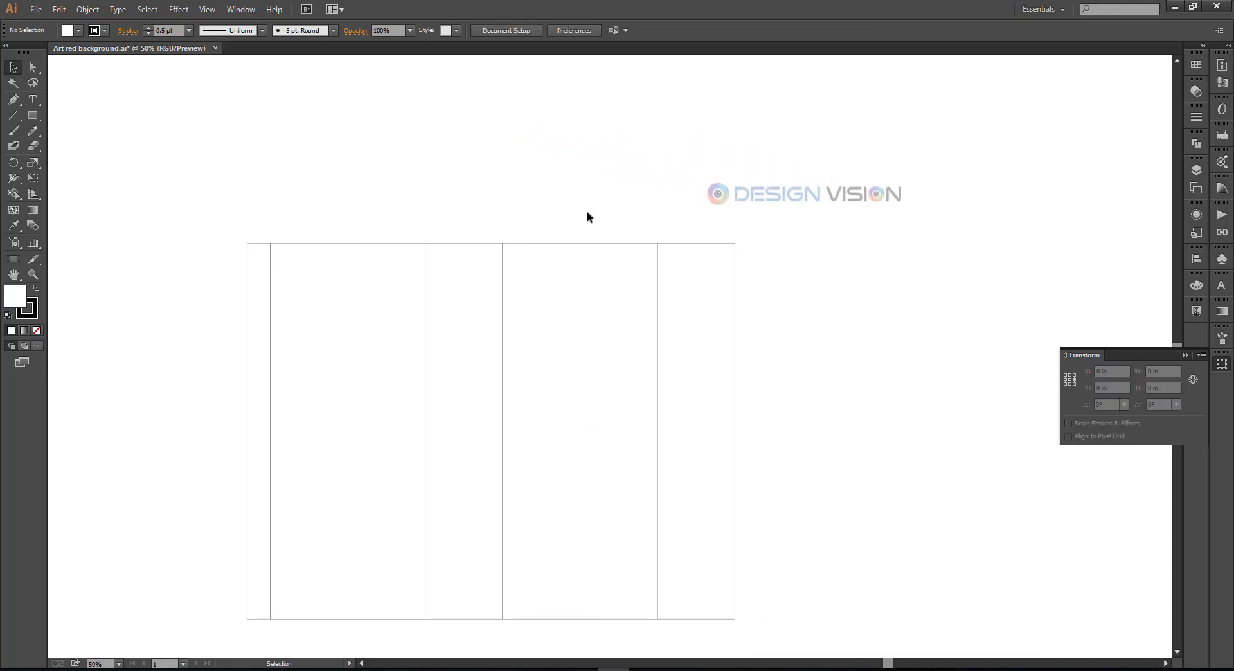
Copy the first wide panel upward from its top edge as a top flap about 4.08 in high
{"action": "left_click", "coordinate": [353, 252]}
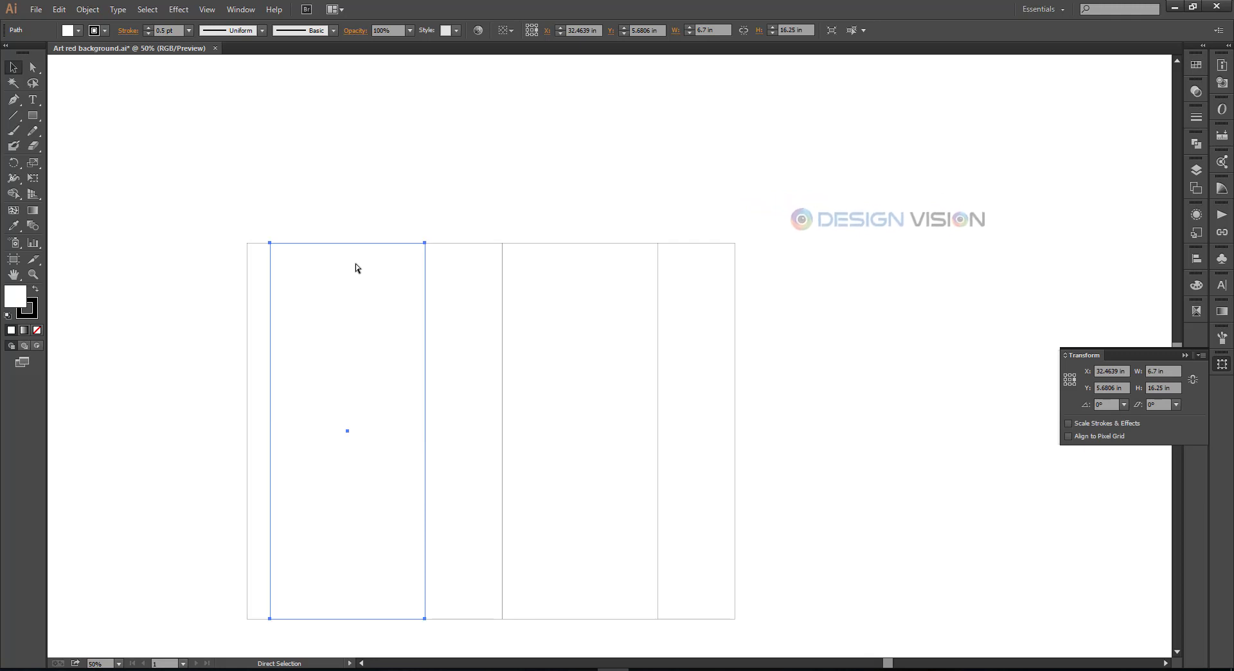
{"action": "left_click_drag", "start_coordinate": [347, 618], "coordinate": [394, 152]}
{"action": "scroll", "coordinate": [463, 186], "scroll_direction": "up", "scroll_amount": 1}
{"action": "left_click", "coordinate": [388, 165]}
{"action": "left_click", "coordinate": [383, 201]}
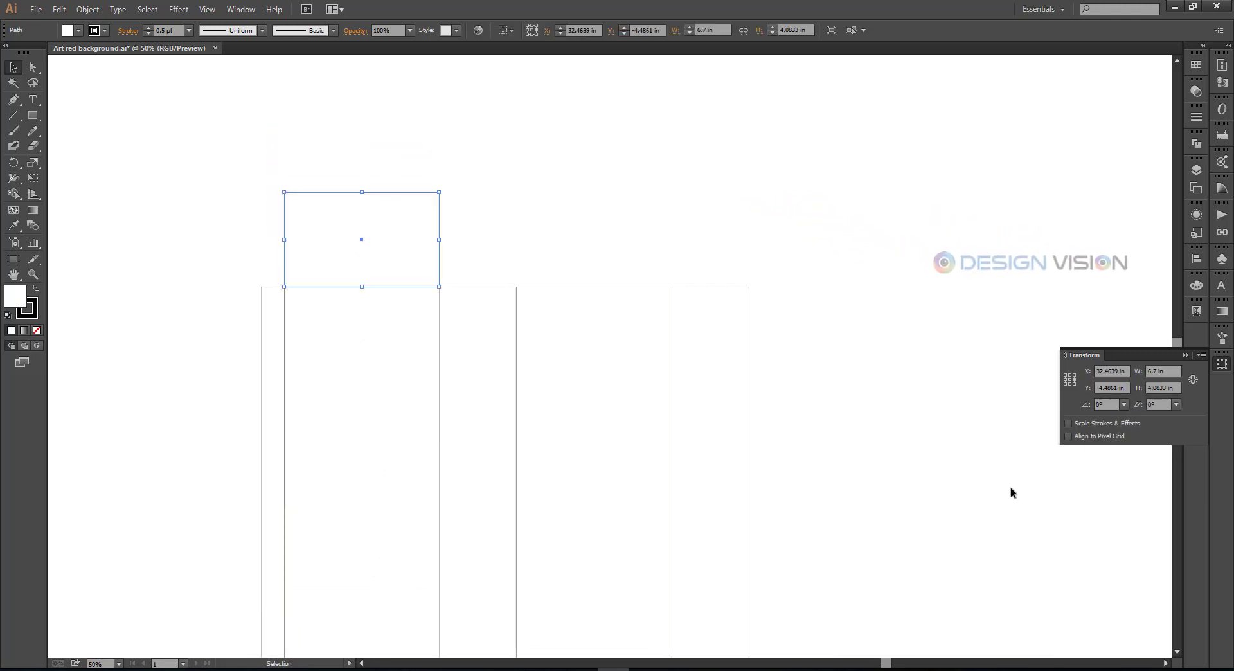
Set the top flap's reference point to bottom centre and its height to 3.35 in, matching the side panel's width
{"action": "left_click", "coordinate": [1066, 375]}
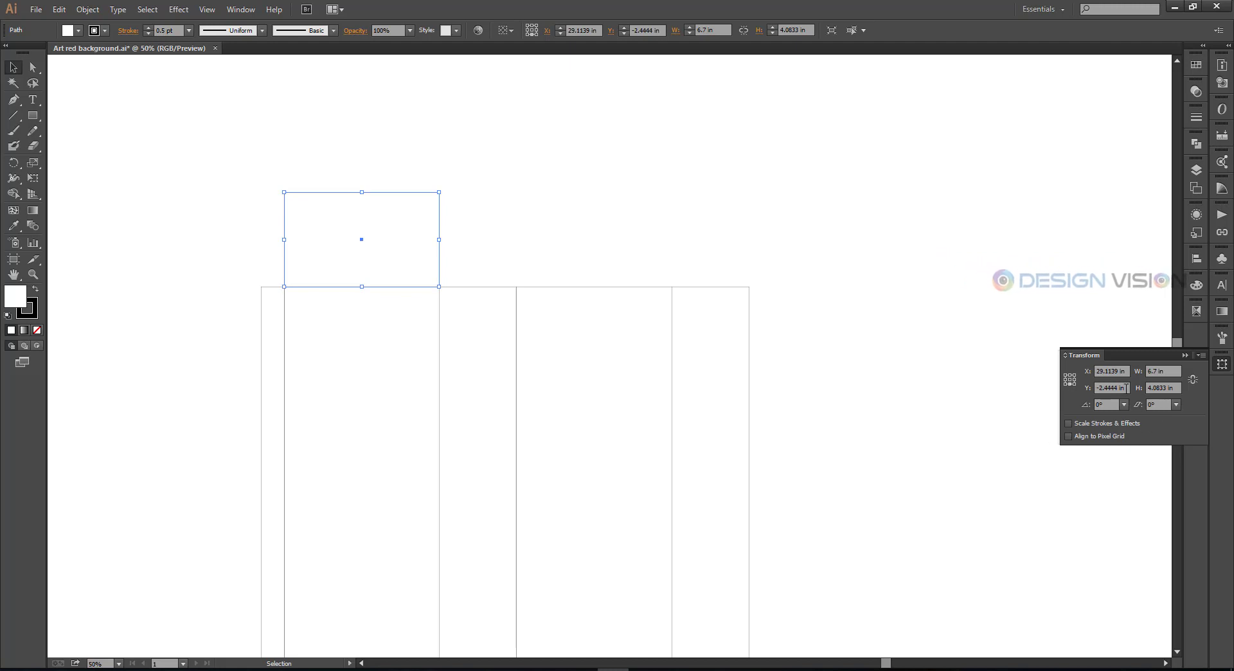
{"action": "left_click", "coordinate": [461, 315]}
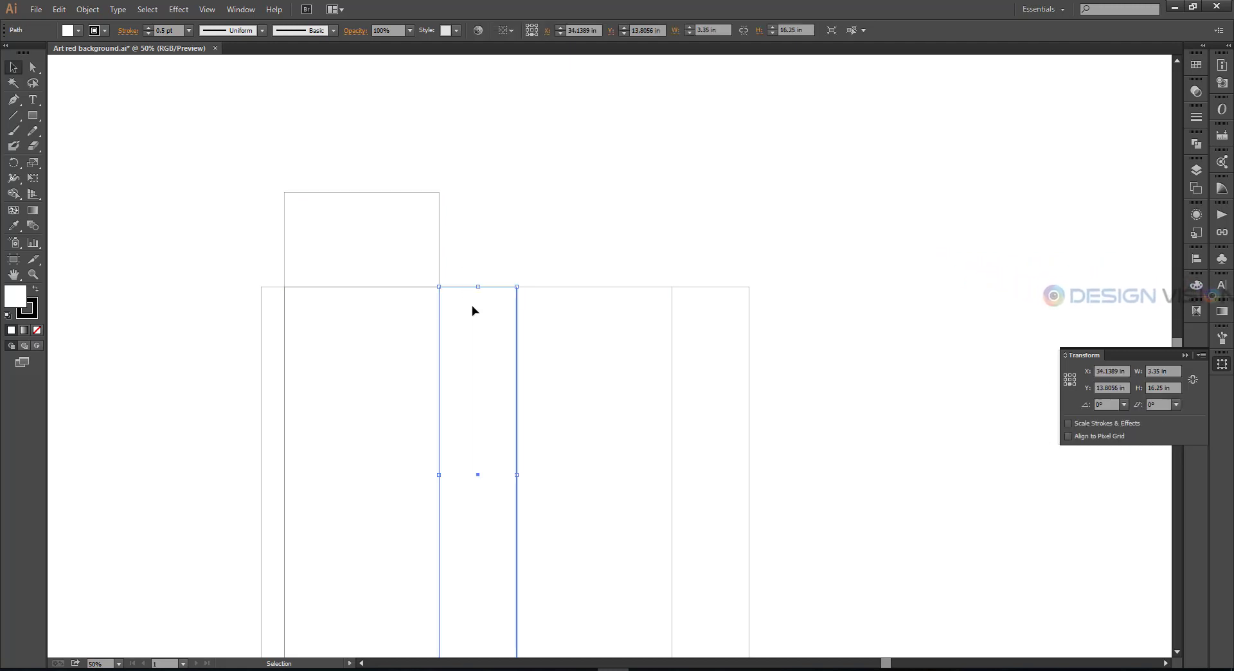
{"action": "left_click", "coordinate": [361, 234]}
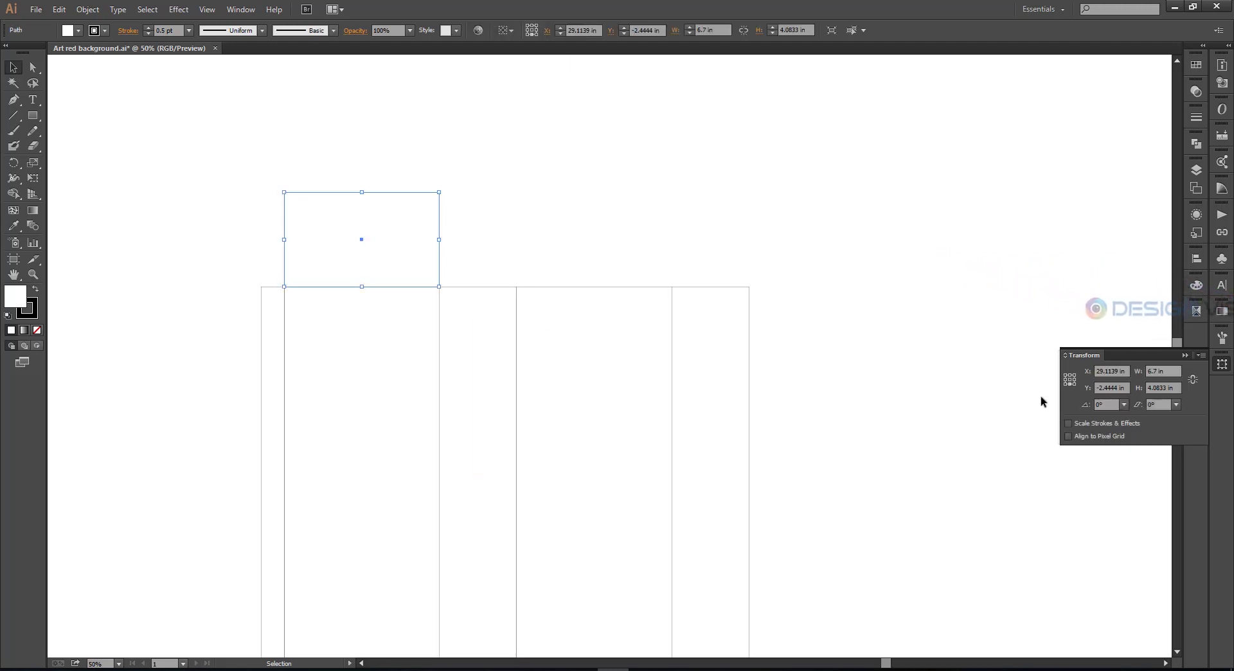
{"action": "left_click", "coordinate": [1141, 388]}
{"action": "type", "text": "3"}
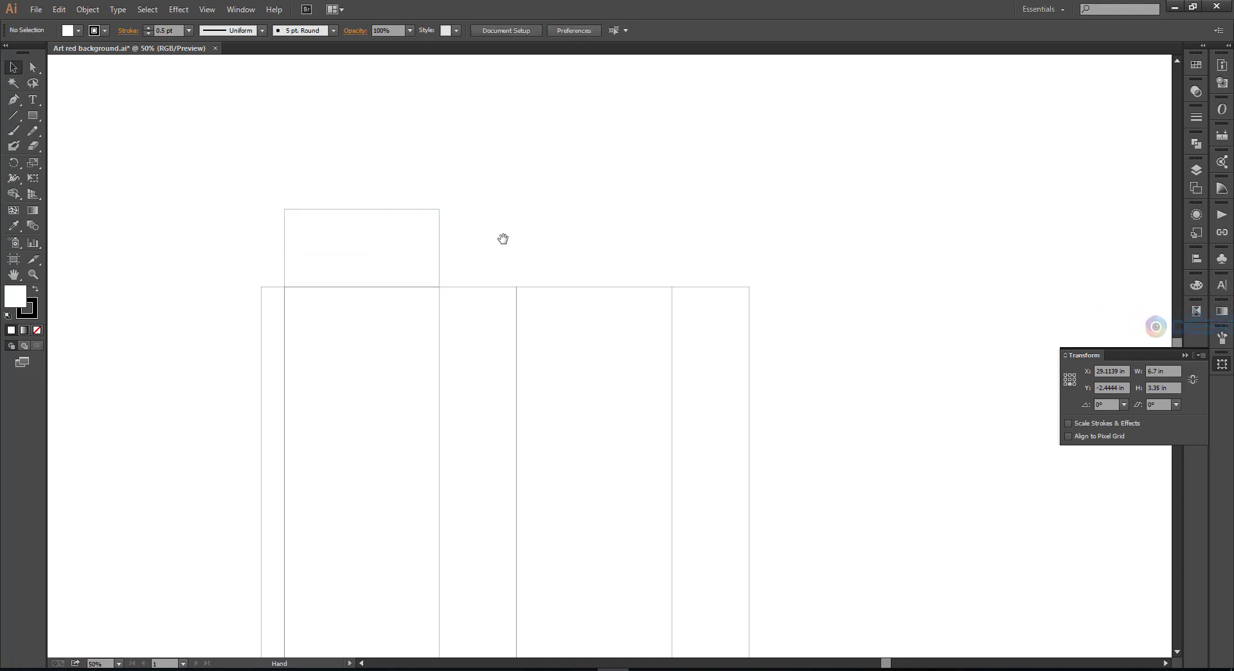
Copy the top flap above itself as a tuck flap and set the copy's height to 1 in
{"action": "left_click_drag", "start_coordinate": [502, 240], "coordinate": [545, 274]}
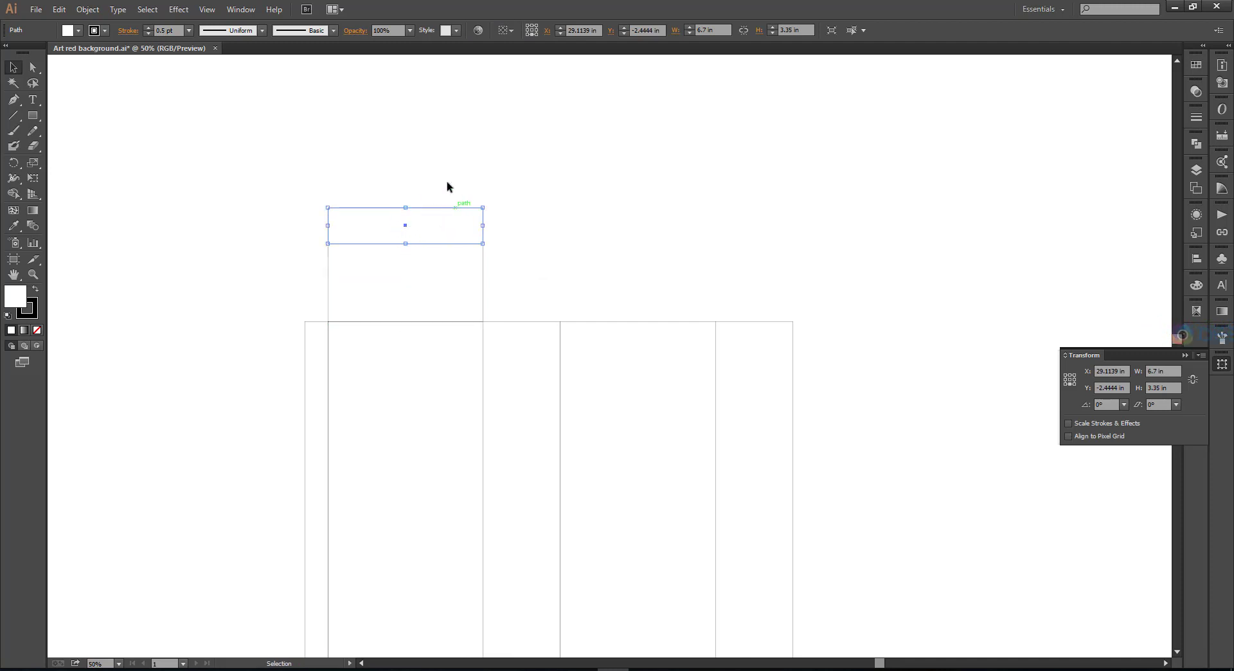
{"action": "left_click", "coordinate": [1139, 388]}
{"action": "type", "text": "1"}
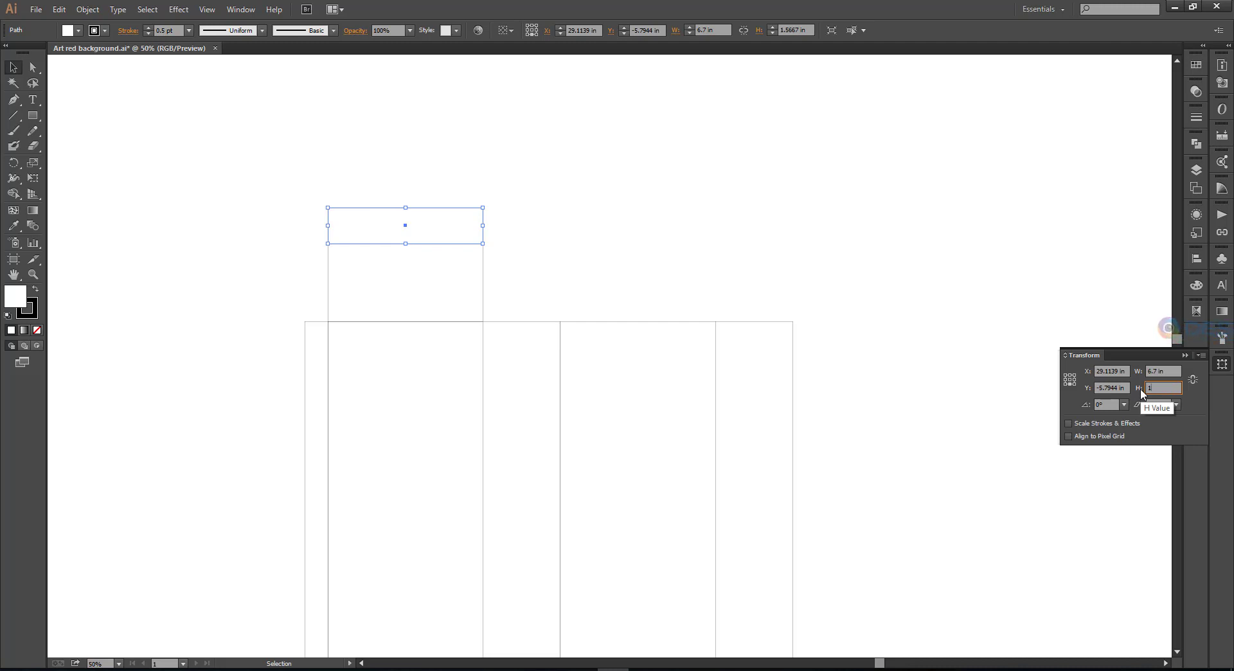
{"action": "left_click", "coordinate": [711, 239]}
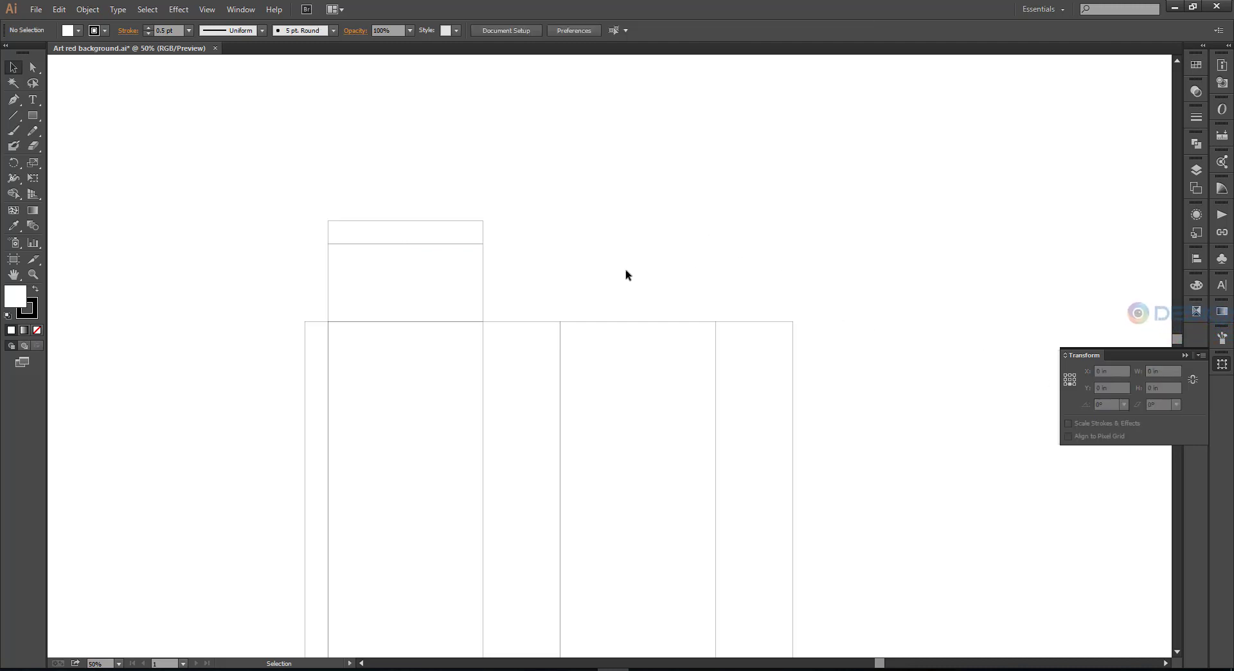
{"action": "left_click", "coordinate": [483, 263]}
{"action": "left_click", "coordinate": [576, 281]}
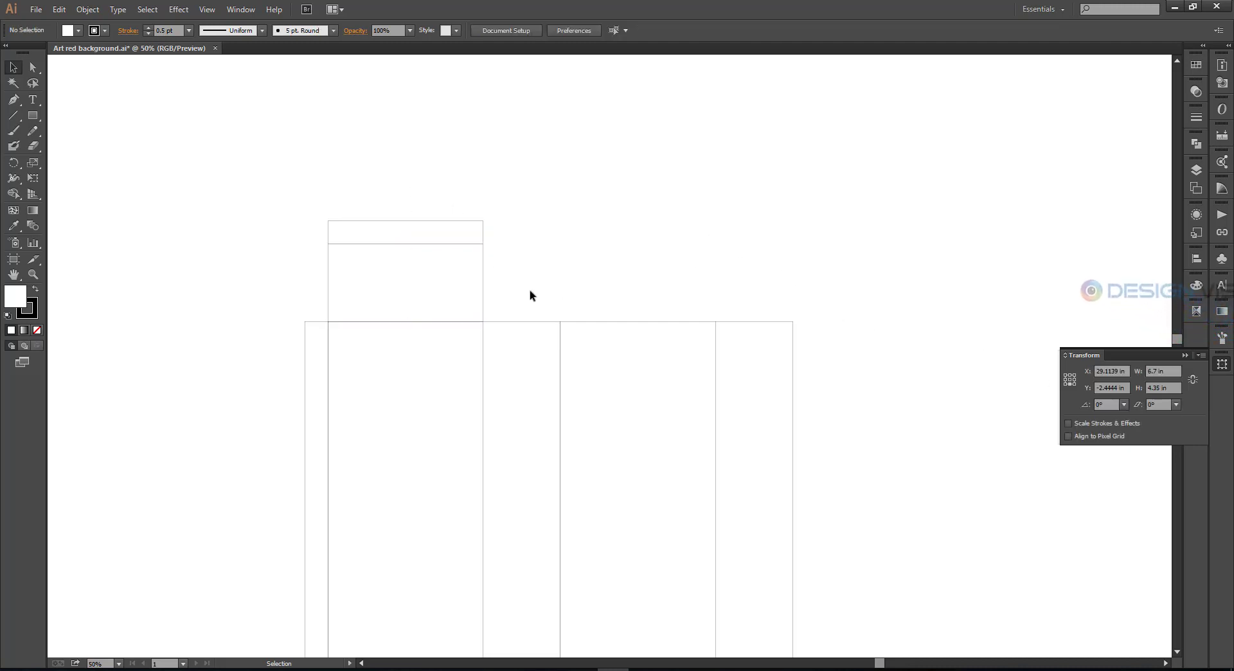
Copy the two narrow side panels upward from their top edges as flaps 4.35 in high, level with the tuck flap's top
{"action": "left_click", "coordinate": [531, 321]}
{"action": "left_click", "coordinate": [673, 322], "text": "shift"}
{"action": "left_click", "coordinate": [673, 321], "text": "shift"}
{"action": "left_click", "coordinate": [767, 321], "text": "shift"}
{"action": "scroll", "coordinate": [650, 265], "scroll_direction": "down", "scroll_amount": 1}
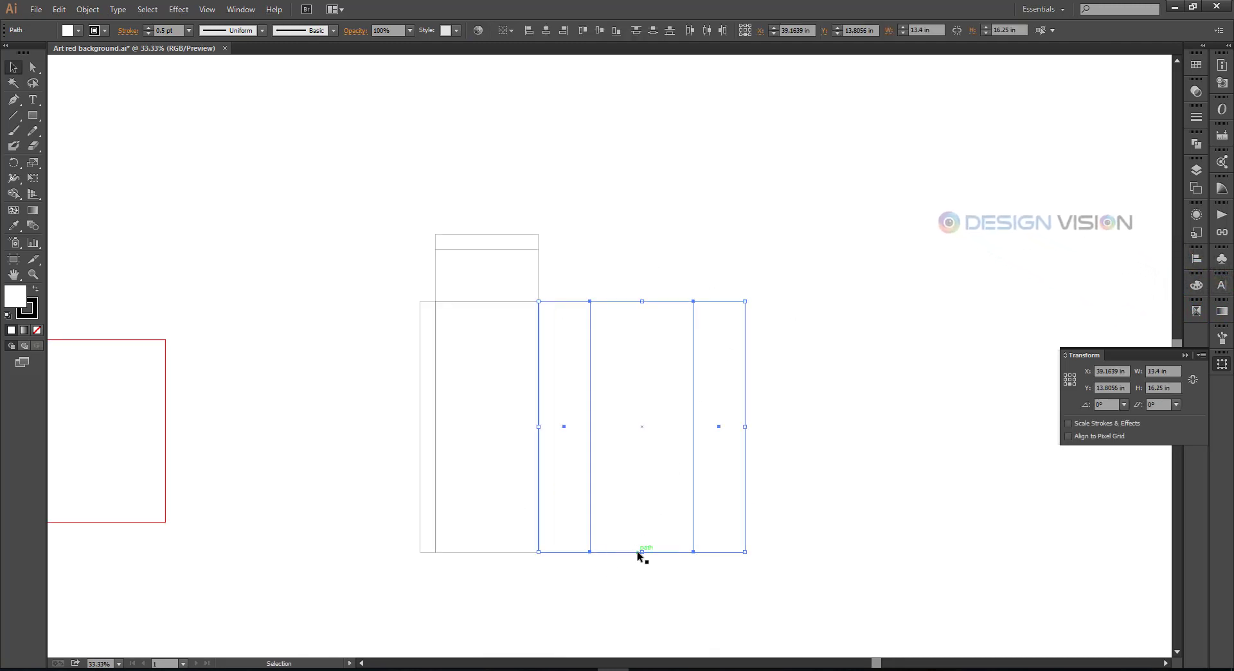
{"action": "left_click_drag", "start_coordinate": [642, 552], "coordinate": [618, 235]}
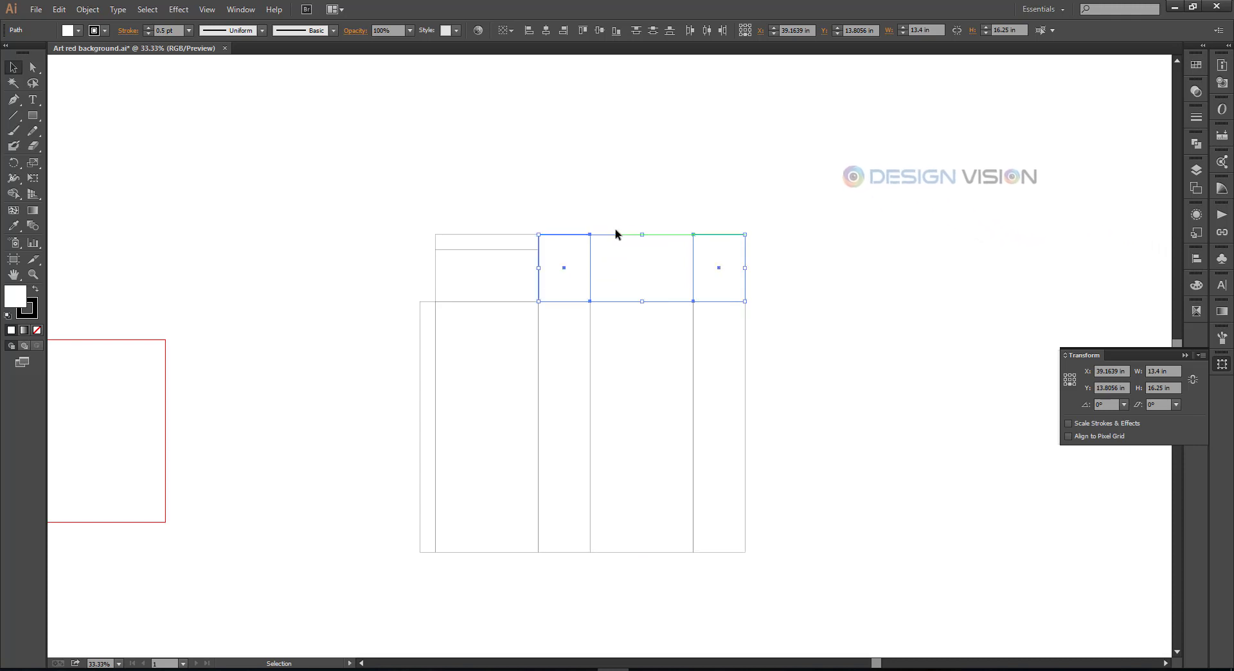
Halve the height of the two side flaps by entering 4.35 in/2, keeping their bottom edges in place
{"action": "scroll", "coordinate": [616, 233], "scroll_direction": "up", "scroll_amount": 3}
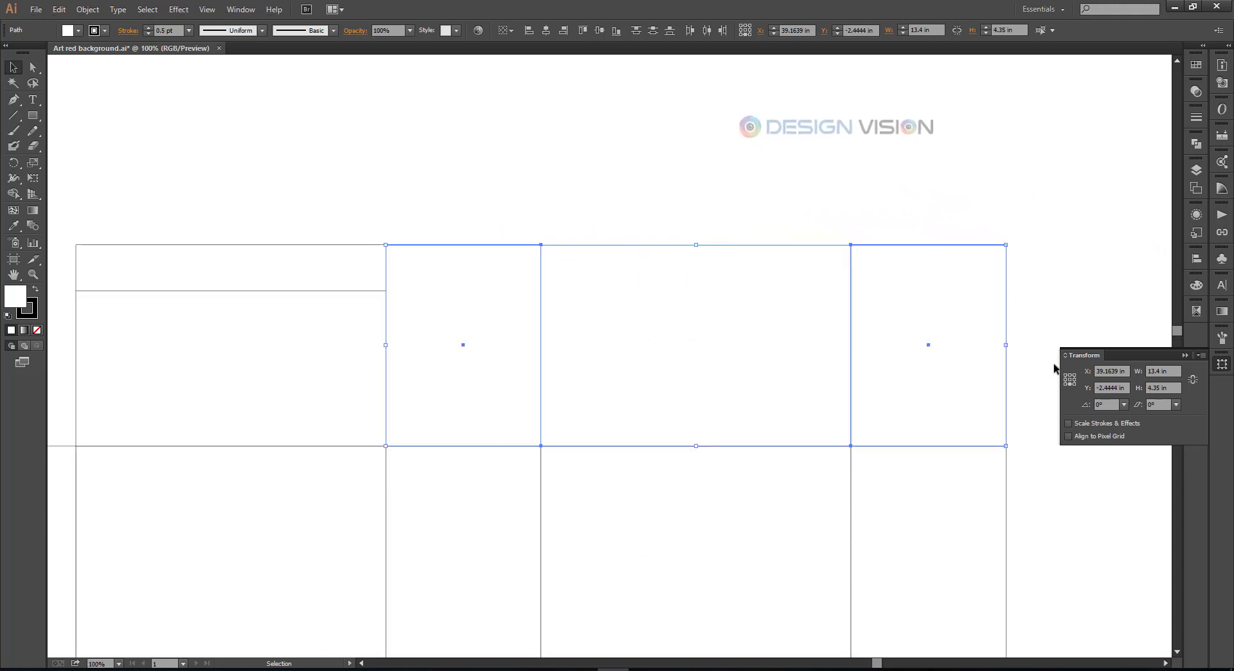
{"action": "left_click", "coordinate": [1177, 389]}
{"action": "type", "text": "/2"}
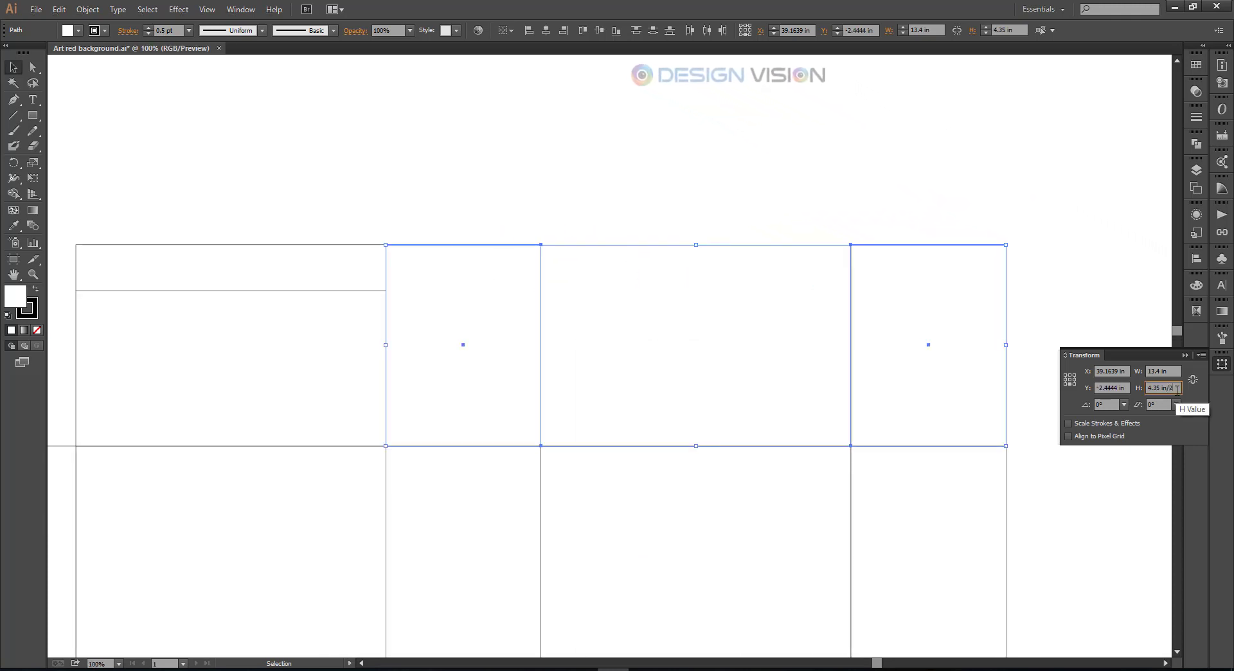
{"action": "key", "text": "Return"}
{"action": "left_click", "coordinate": [740, 330]}
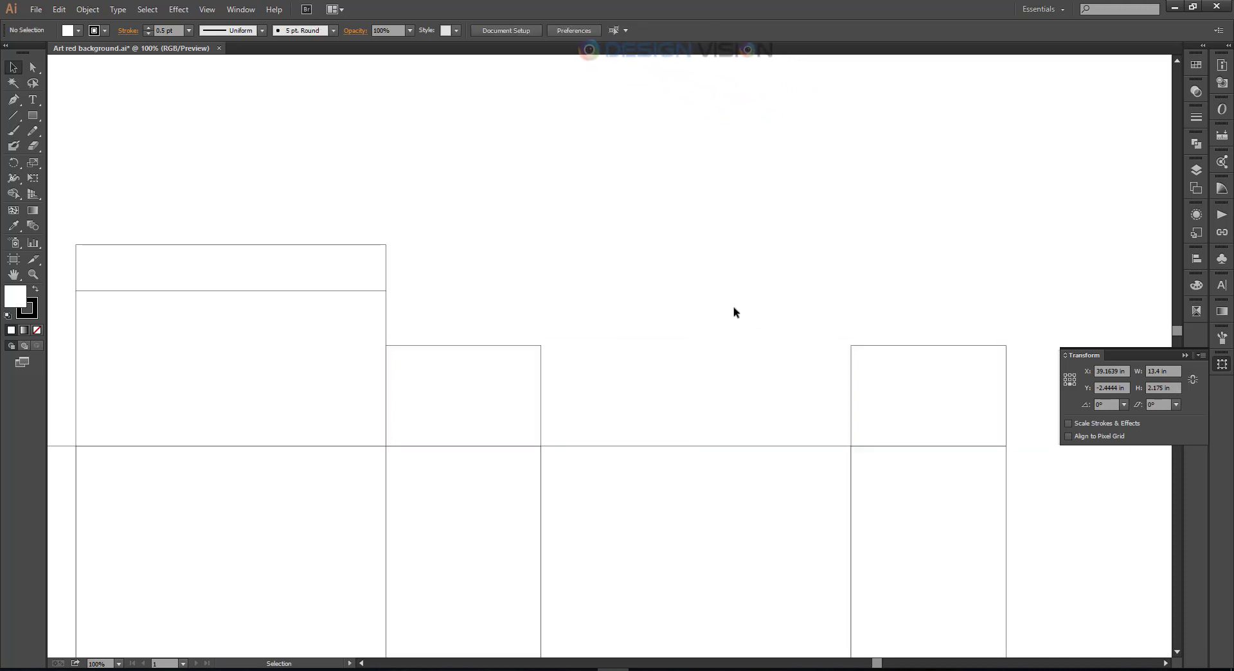
{"action": "left_click_drag", "start_coordinate": [697, 279], "coordinate": [603, 264]}
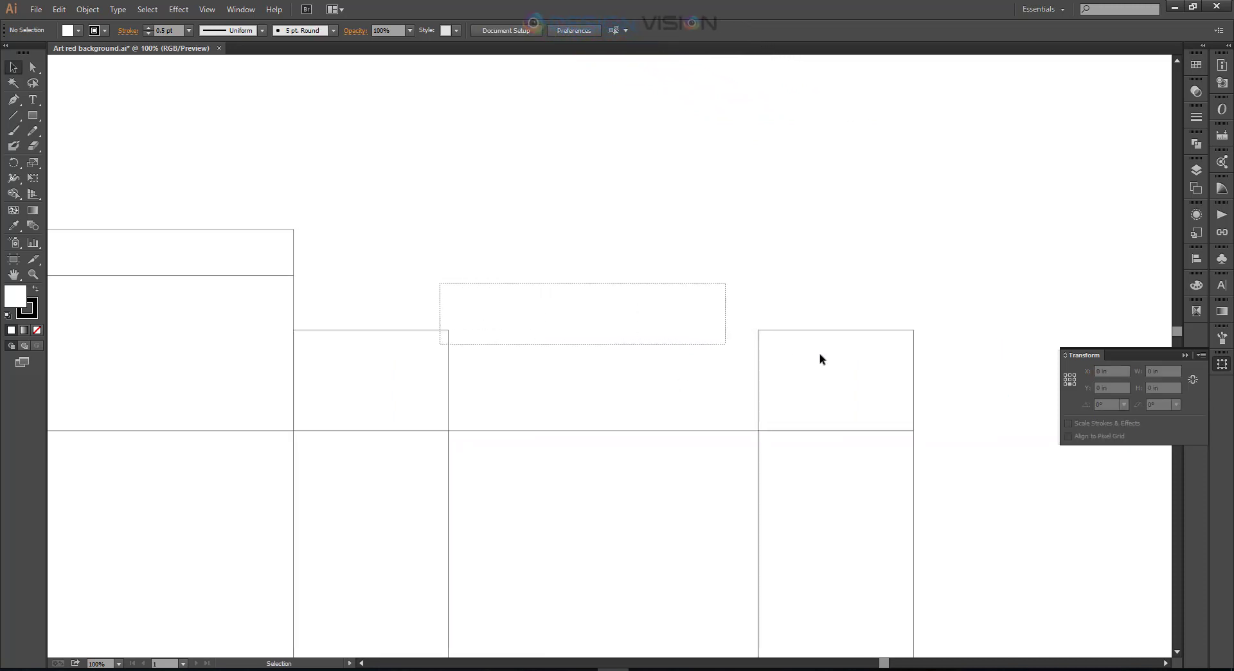
Set the keyboard increment to 2.5 mm in the general preferences
{"action": "left_click_drag", "start_coordinate": [820, 359], "coordinate": [900, 360]}
{"action": "scroll", "coordinate": [811, 389], "scroll_direction": "up", "scroll_amount": 2}
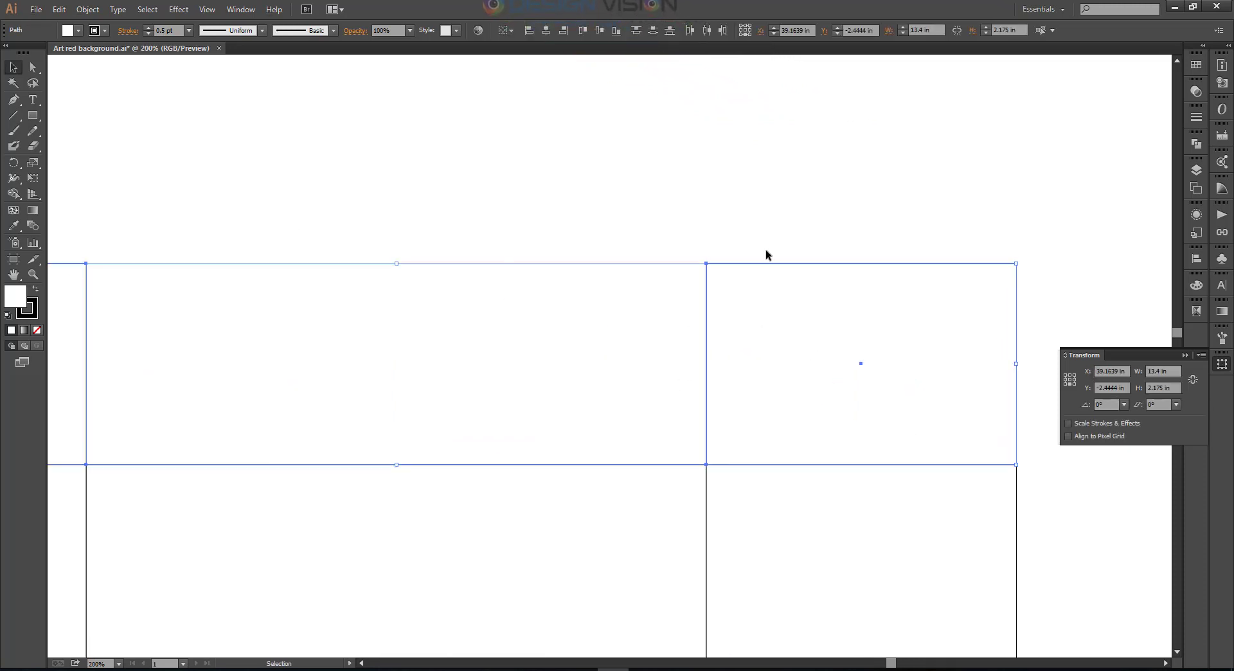
{"action": "left_click", "coordinate": [653, 147]}
{"action": "left_click", "coordinate": [588, 31]}
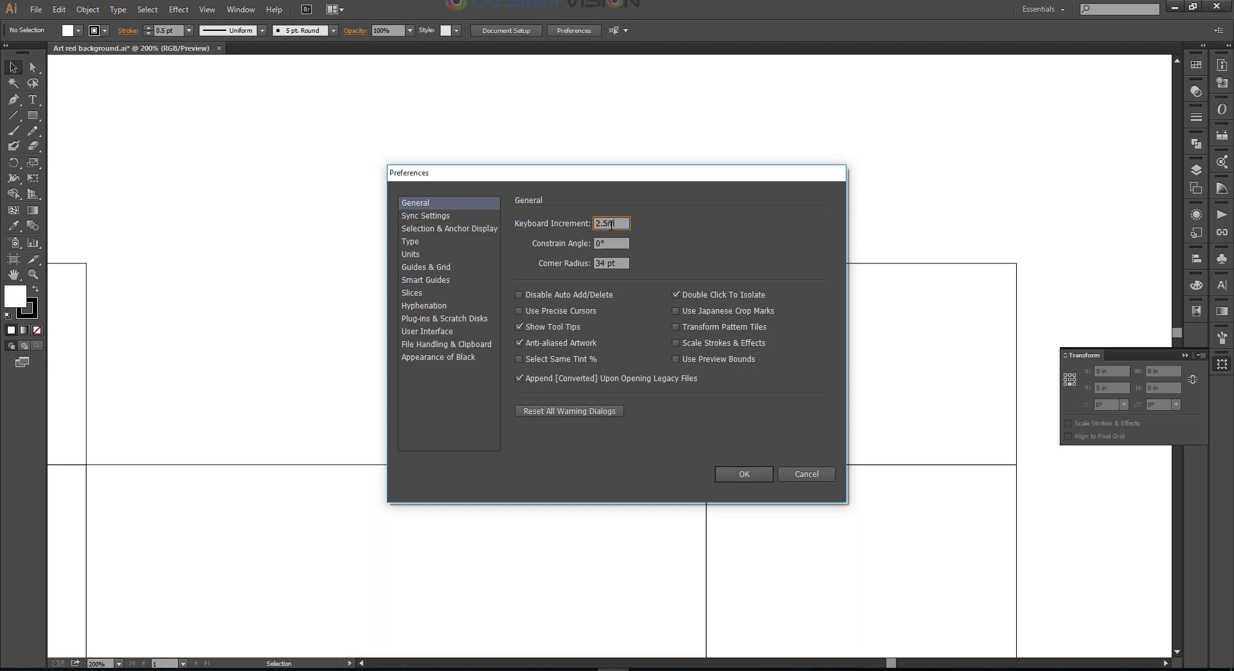
{"action": "left_click", "coordinate": [746, 474]}
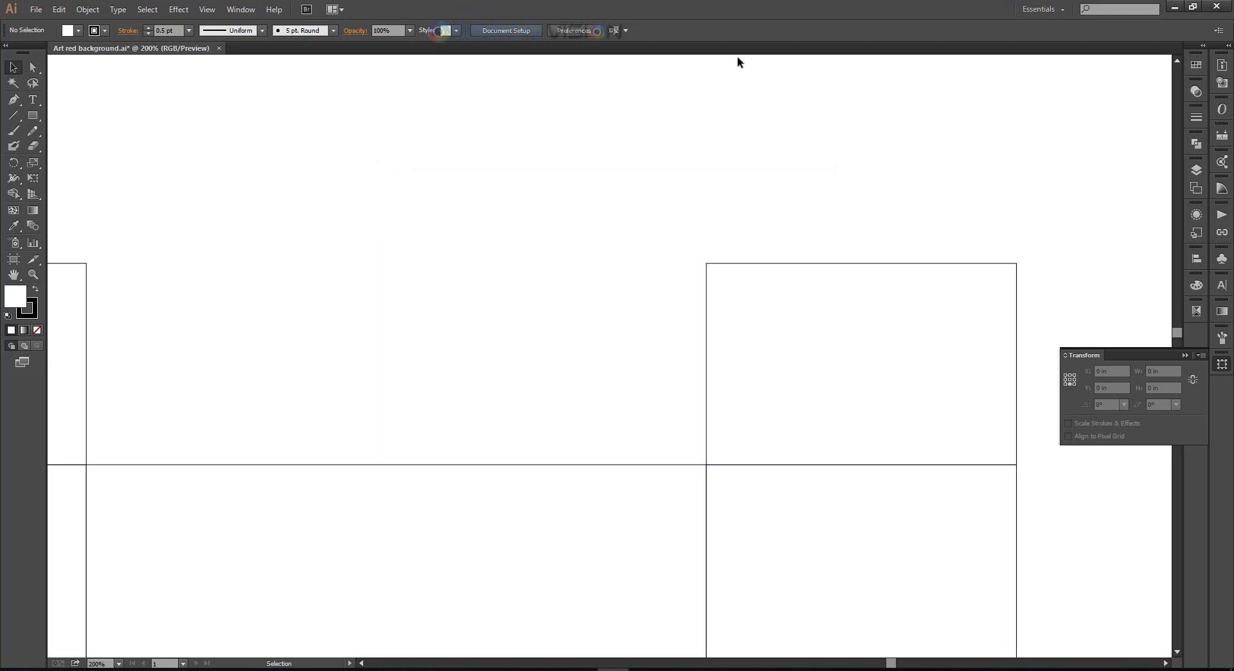
Show the rulers, add a horizontal guide along the side flaps' base, nudge it up one increment and lock the guides
{"action": "key", "text": "ctrl+r"}
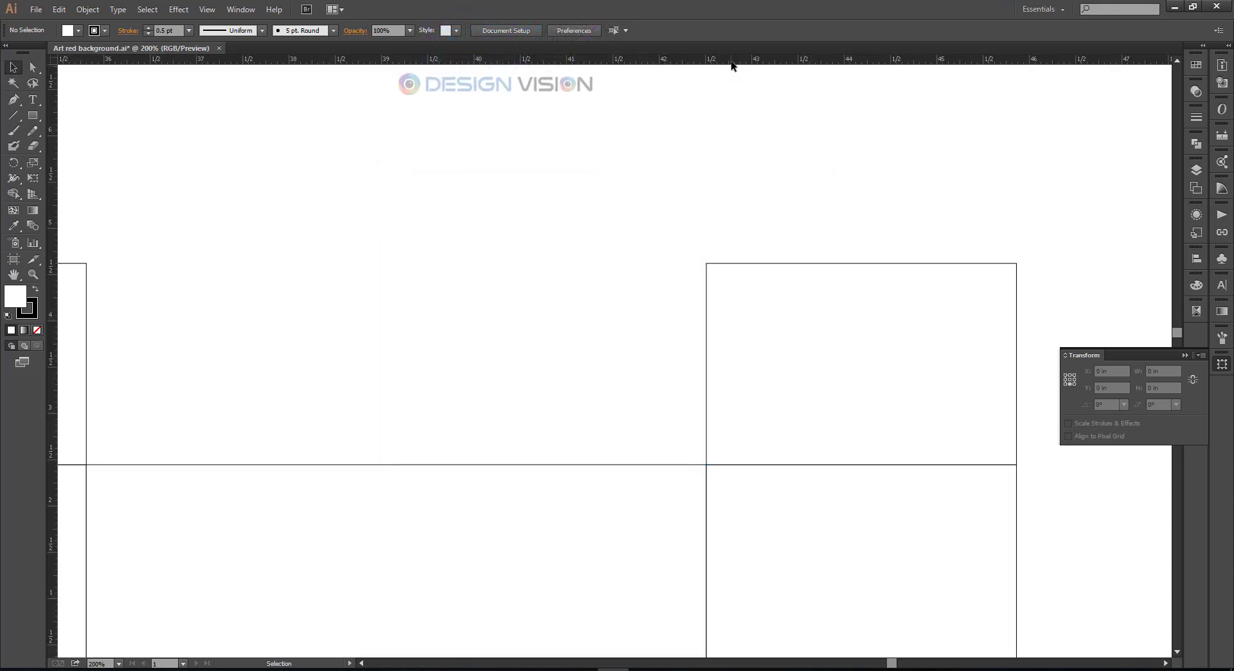
{"action": "left_click_drag", "start_coordinate": [733, 60], "coordinate": [724, 464]}
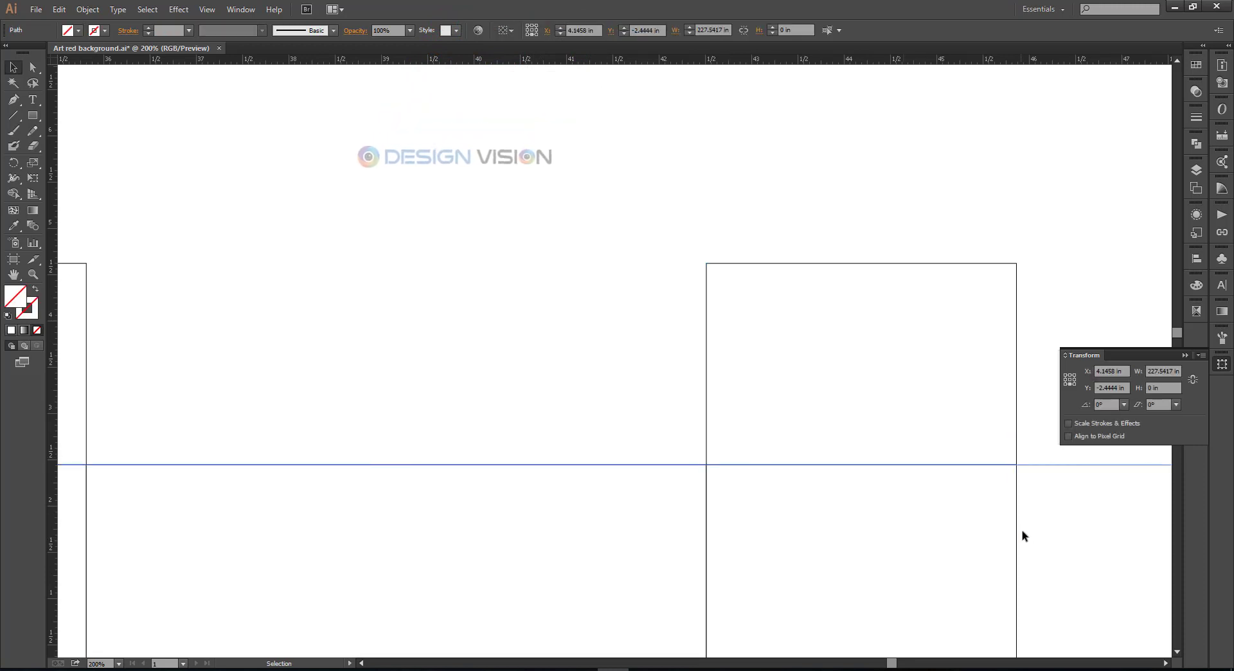
{"action": "key", "text": "Up"}
{"action": "scroll", "coordinate": [405, 388], "scroll_direction": "down", "scroll_amount": 1}
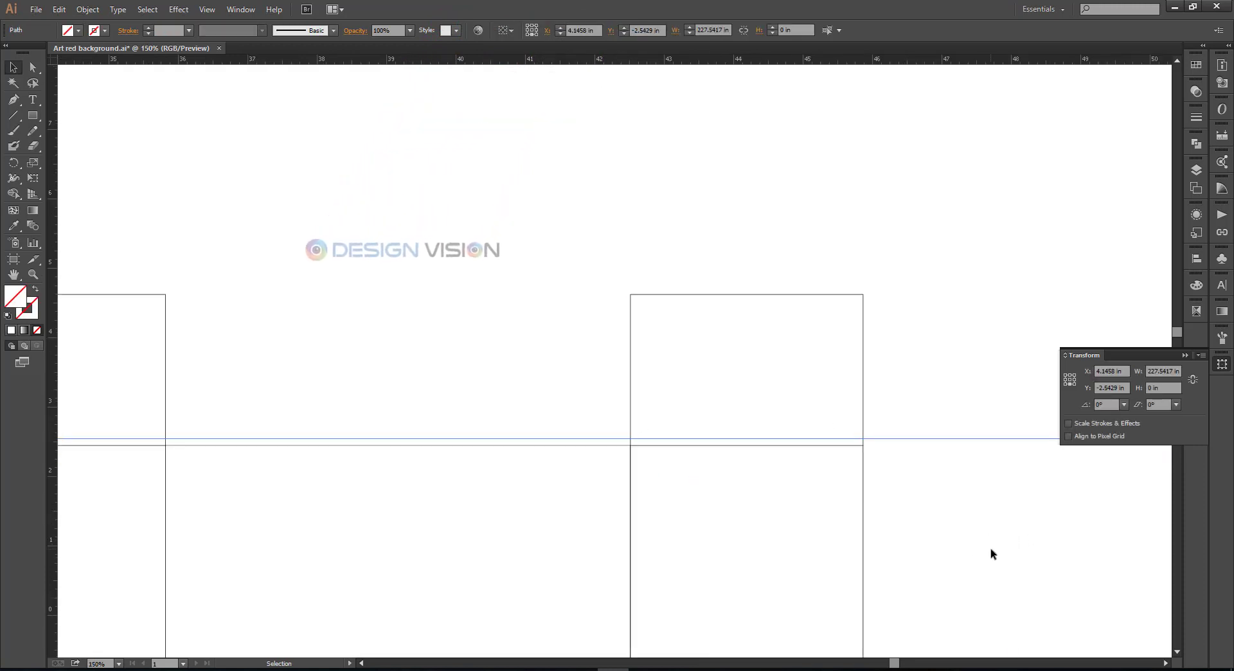
{"action": "left_click_drag", "start_coordinate": [956, 375], "coordinate": [953, 444]}
{"action": "right_click", "coordinate": [928, 430]}
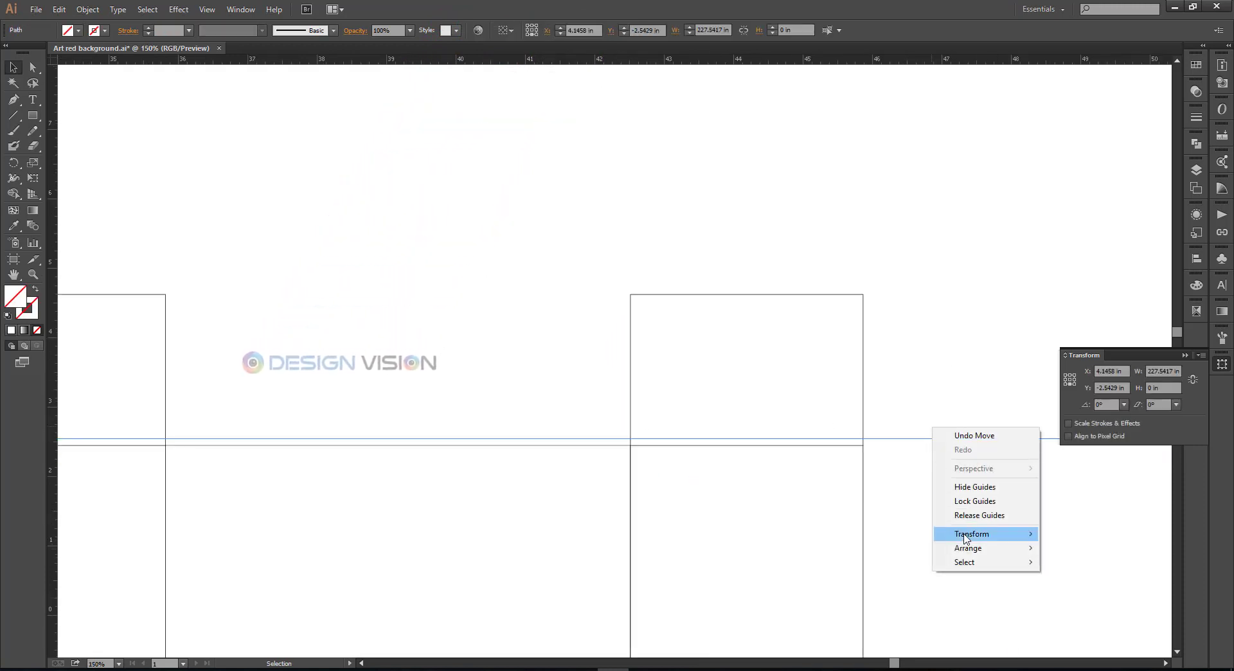
{"action": "left_click", "coordinate": [975, 501]}
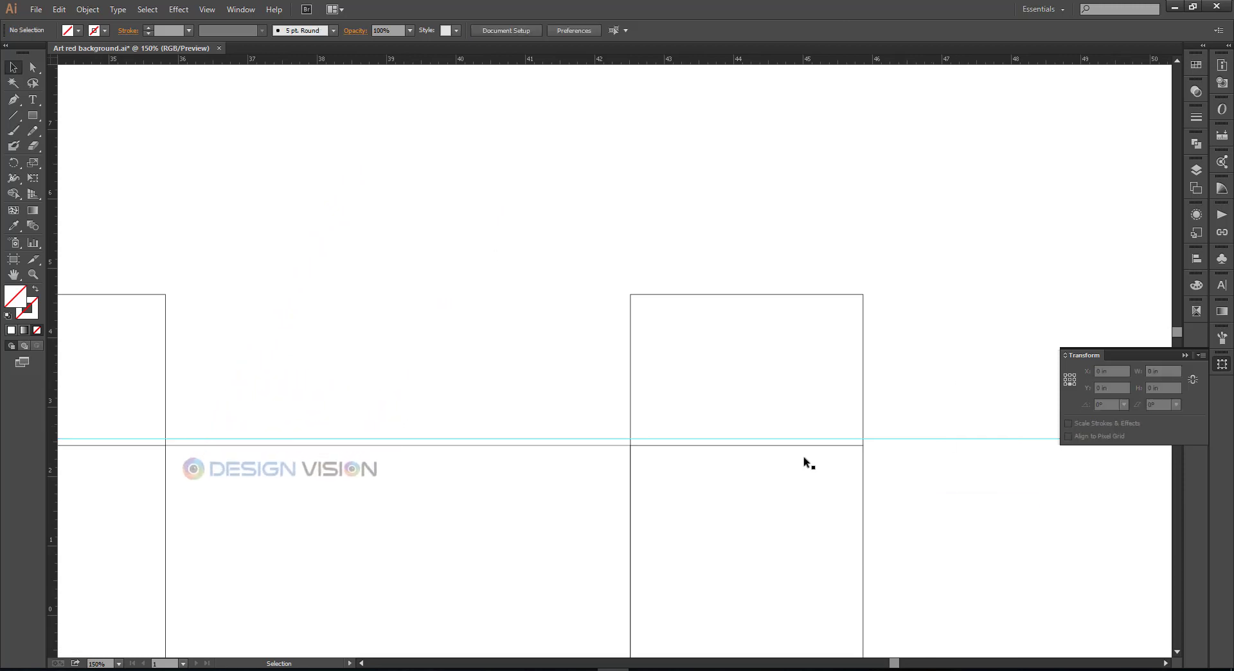
Add an anchor point where the guide crosses the facing edges of the two side flaps
{"action": "left_click_drag", "start_coordinate": [13, 99], "coordinate": [77, 117]}
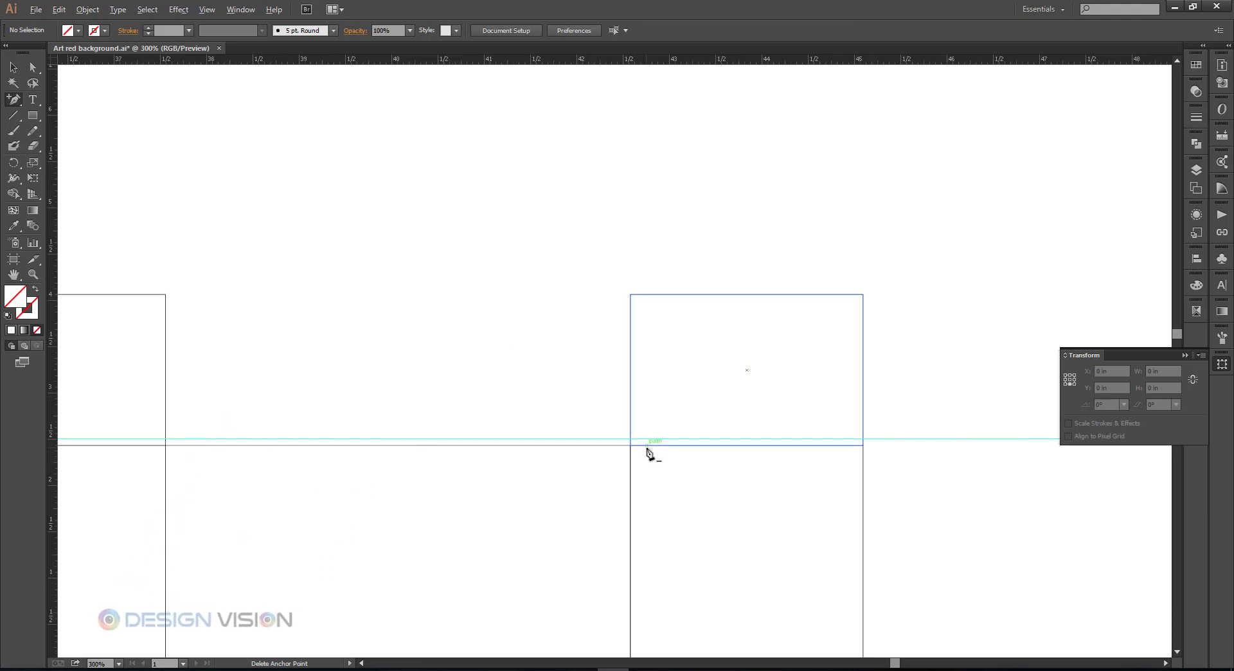
{"action": "scroll", "coordinate": [633, 444], "scroll_direction": "up", "scroll_amount": 4}
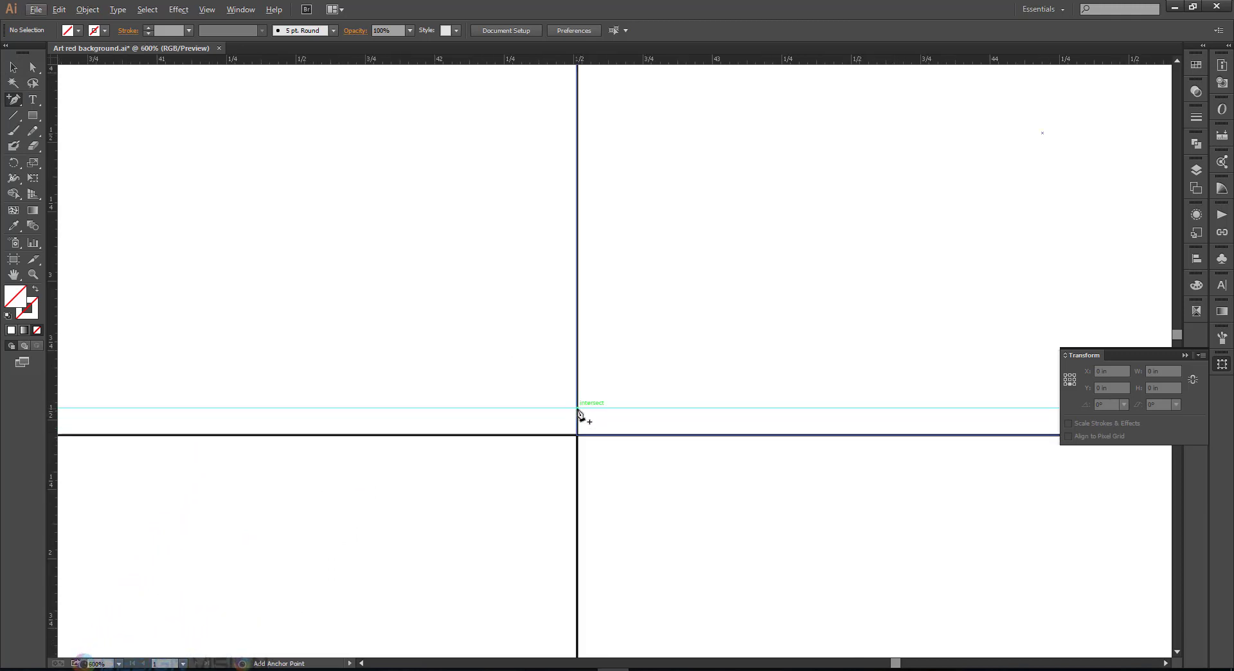
{"action": "left_click", "coordinate": [578, 413]}
{"action": "scroll", "coordinate": [669, 418], "scroll_direction": "down", "scroll_amount": 3}
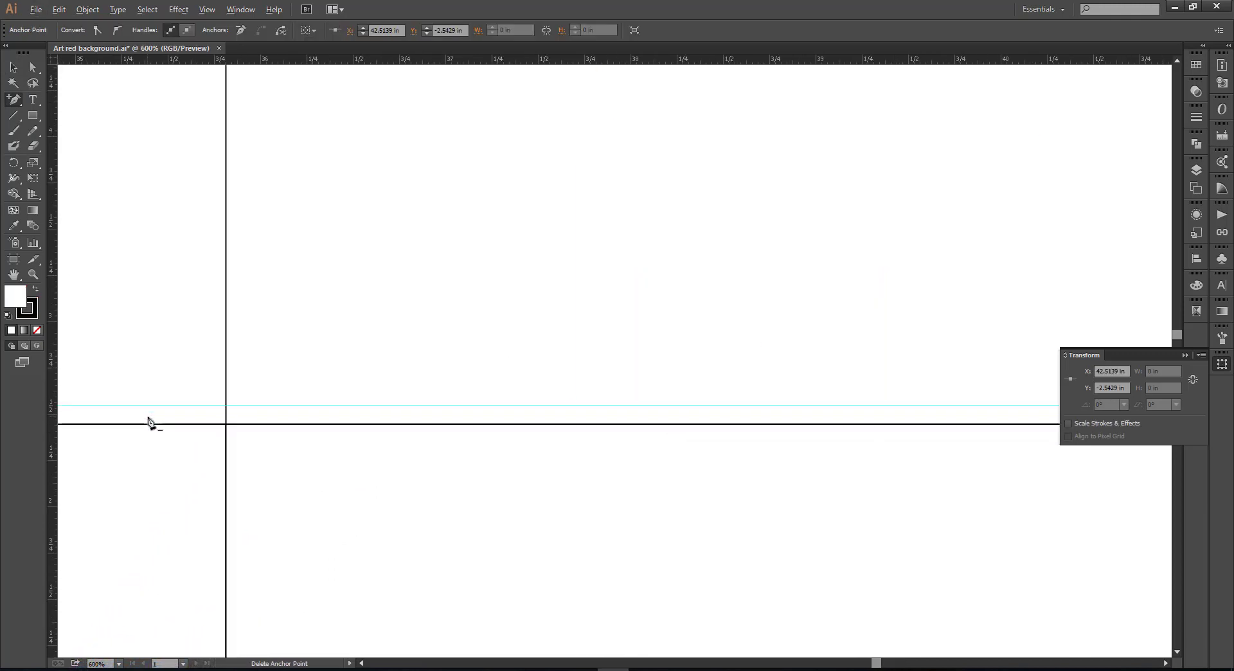
{"action": "scroll", "coordinate": [149, 422], "scroll_direction": "up", "scroll_amount": 2}
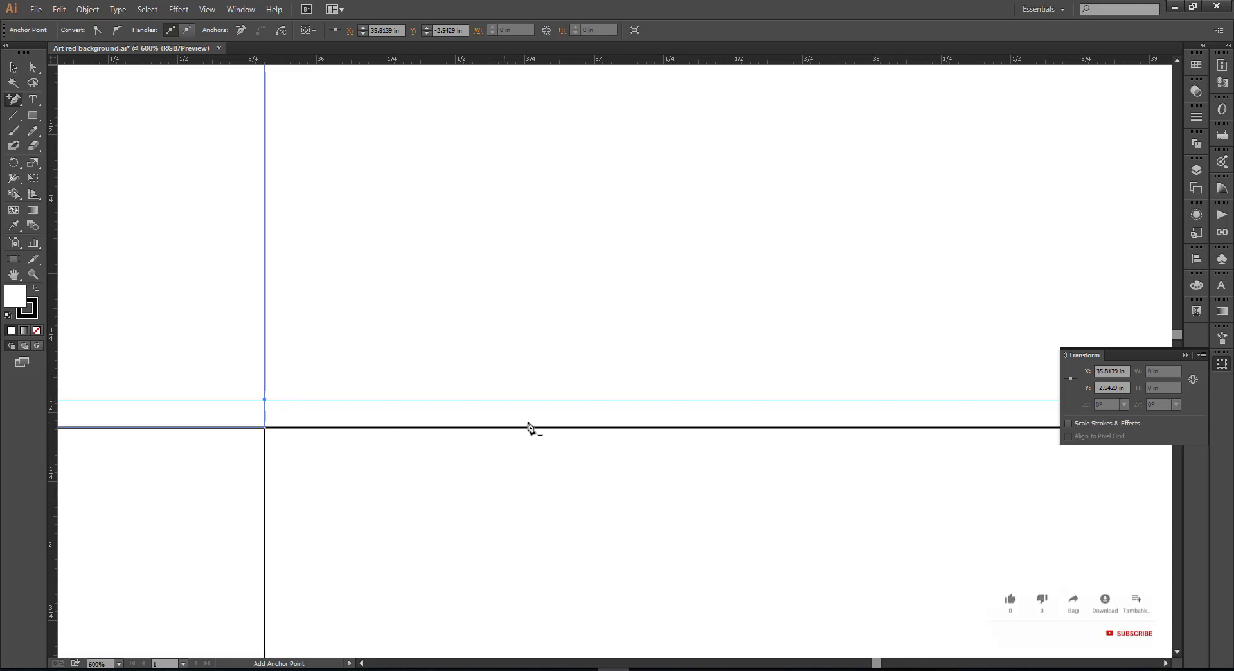
{"action": "scroll", "coordinate": [528, 428], "scroll_direction": "down", "scroll_amount": 3}
{"action": "left_click", "coordinate": [495, 307]}
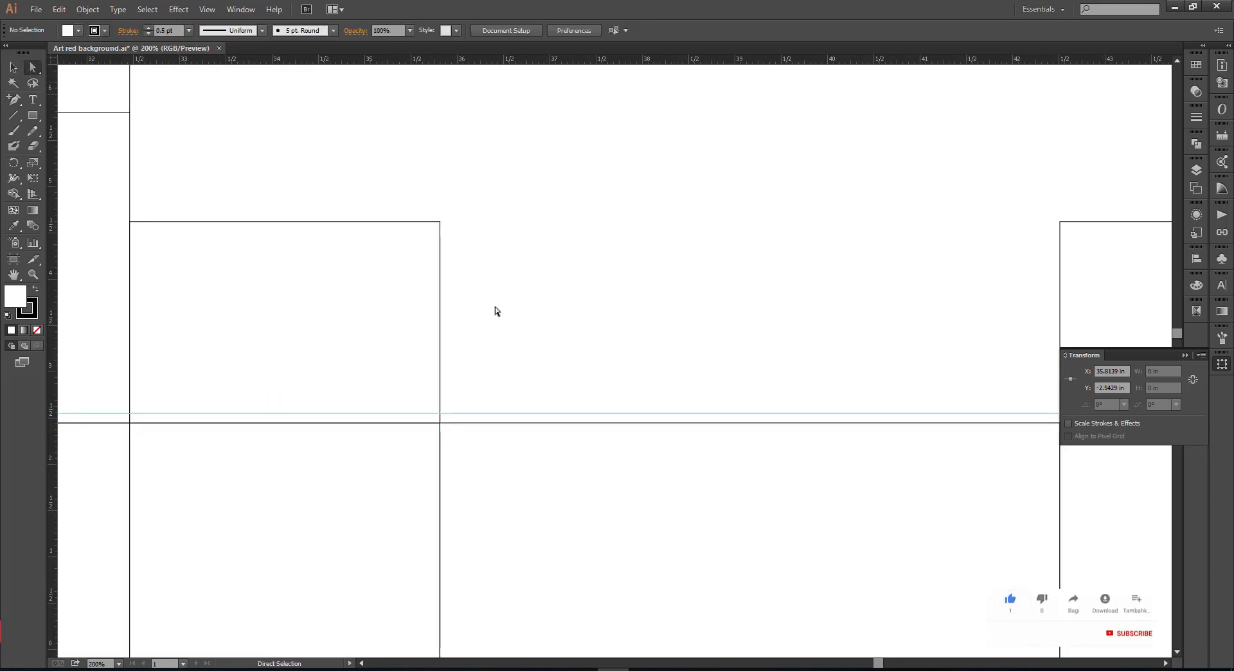
Set the keyboard increment to 2 mm and nudge the first side flap's free edge above the guide inward
{"action": "scroll", "coordinate": [520, 322], "scroll_direction": "up", "scroll_amount": 1}
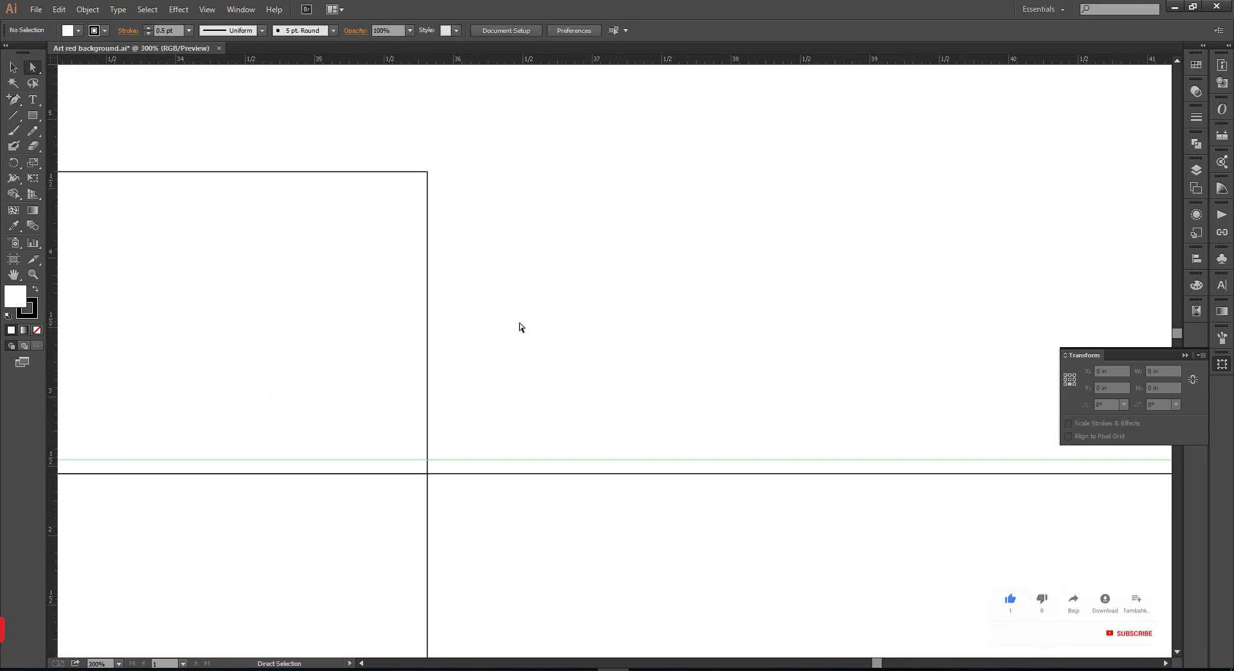
{"action": "left_click", "coordinate": [577, 29]}
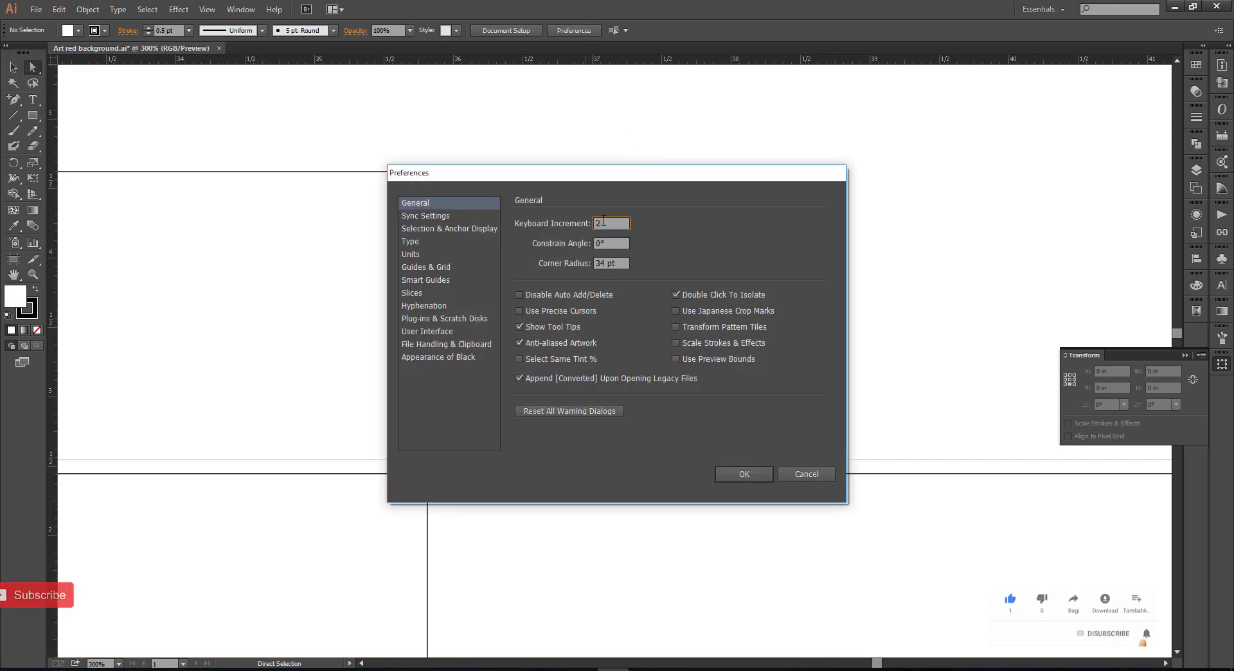
{"action": "type", "text": "2"}
{"action": "key", "text": "Return"}
{"action": "left_click", "coordinate": [427, 273]}
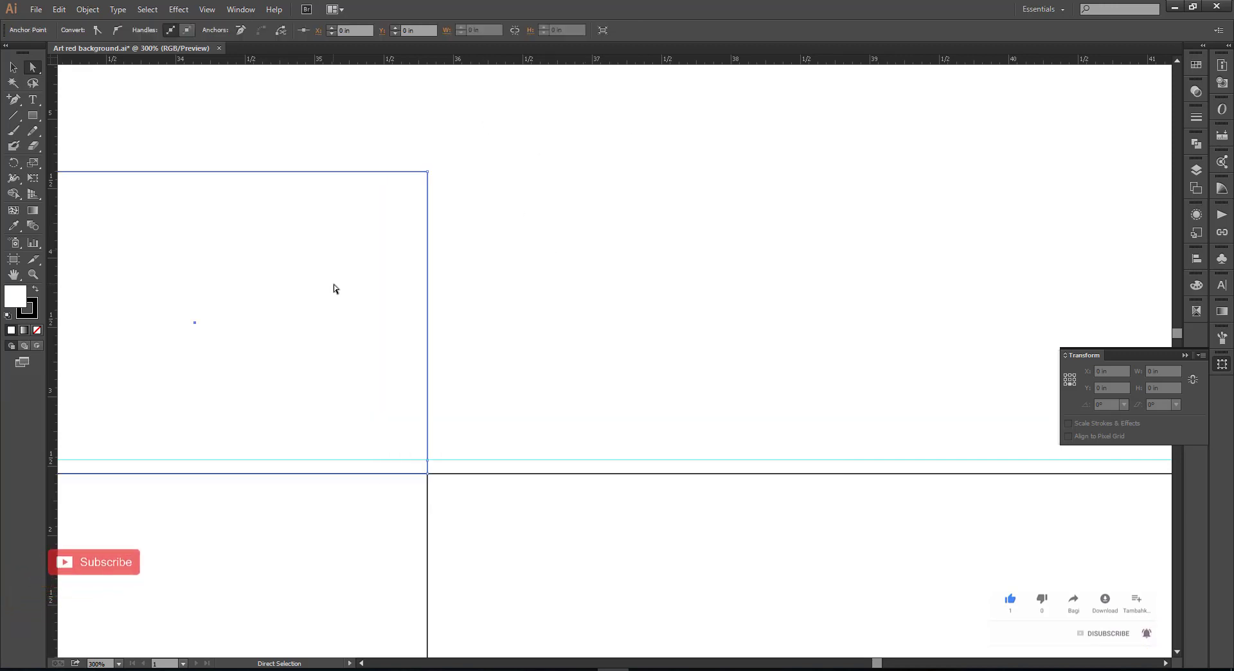
{"action": "key", "text": "Left"}
{"action": "key", "text": "Left"}
{"action": "key", "text": "Left"}
{"action": "left_click", "coordinate": [442, 330]}
{"action": "scroll", "coordinate": [437, 321], "scroll_direction": "down", "scroll_amount": 2}
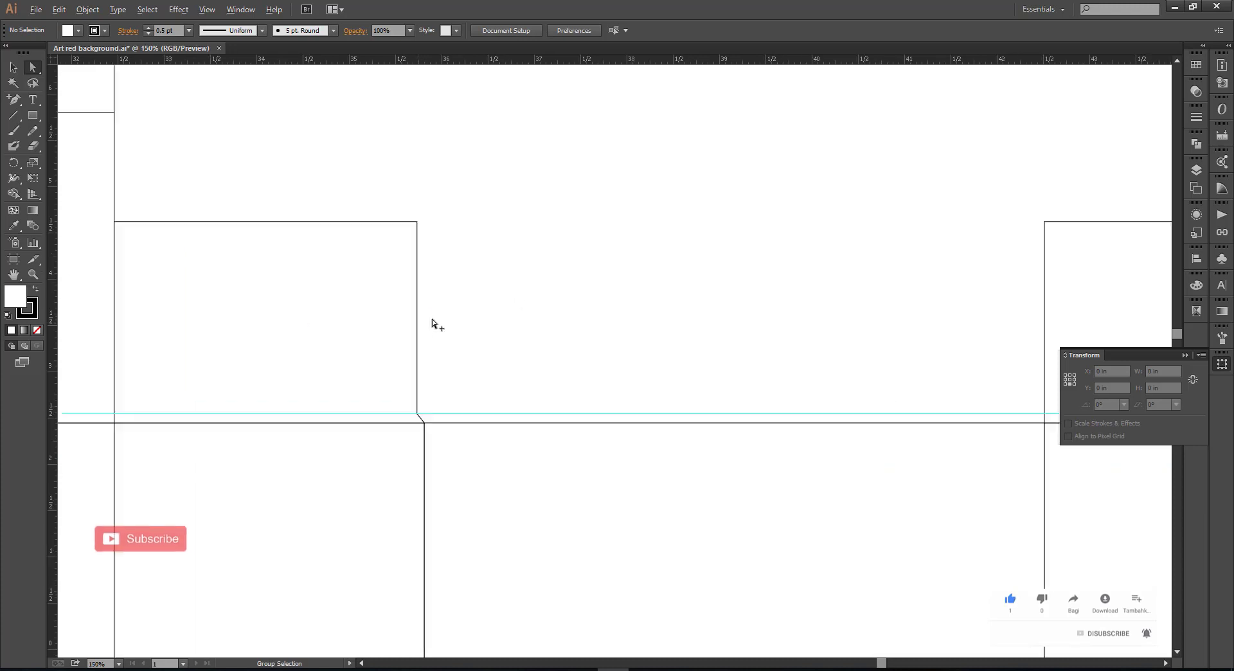
Nudge the second side flap's facing edge above the guide inward by one increment
{"action": "scroll", "coordinate": [458, 256], "scroll_direction": "right", "scroll_amount": 5}
{"action": "left_click", "coordinate": [714, 315]}
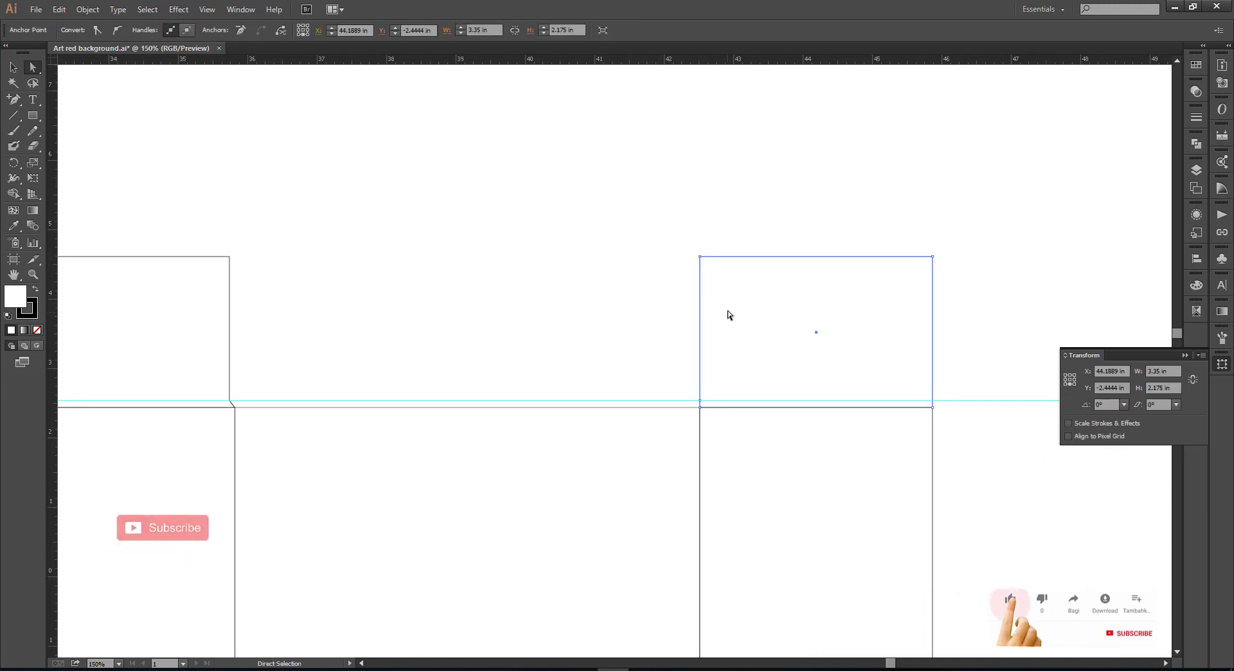
{"action": "key", "text": "Right"}
{"action": "left_click", "coordinate": [680, 279]}
{"action": "scroll", "coordinate": [683, 283], "scroll_direction": "down", "scroll_amount": 1}
{"action": "left_click_drag", "start_coordinate": [606, 290], "coordinate": [717, 245]}
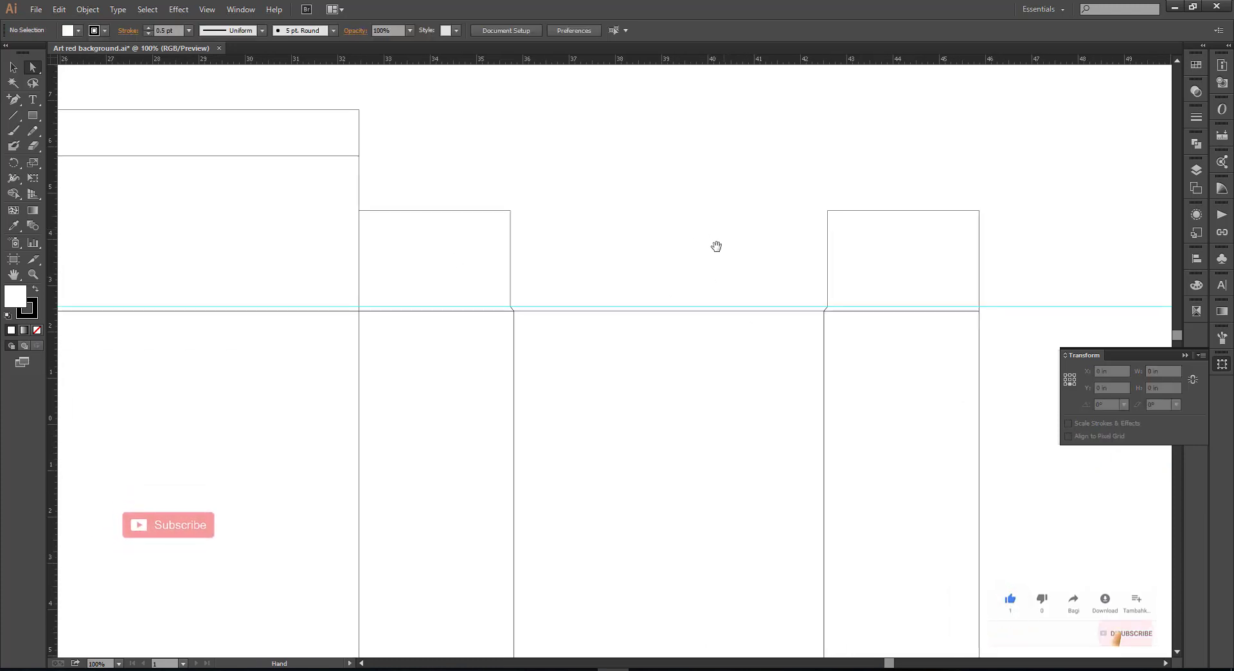
Remove the horizontal guide just above the base of the side flaps
{"action": "scroll", "coordinate": [675, 257], "scroll_direction": "down", "scroll_amount": 1}
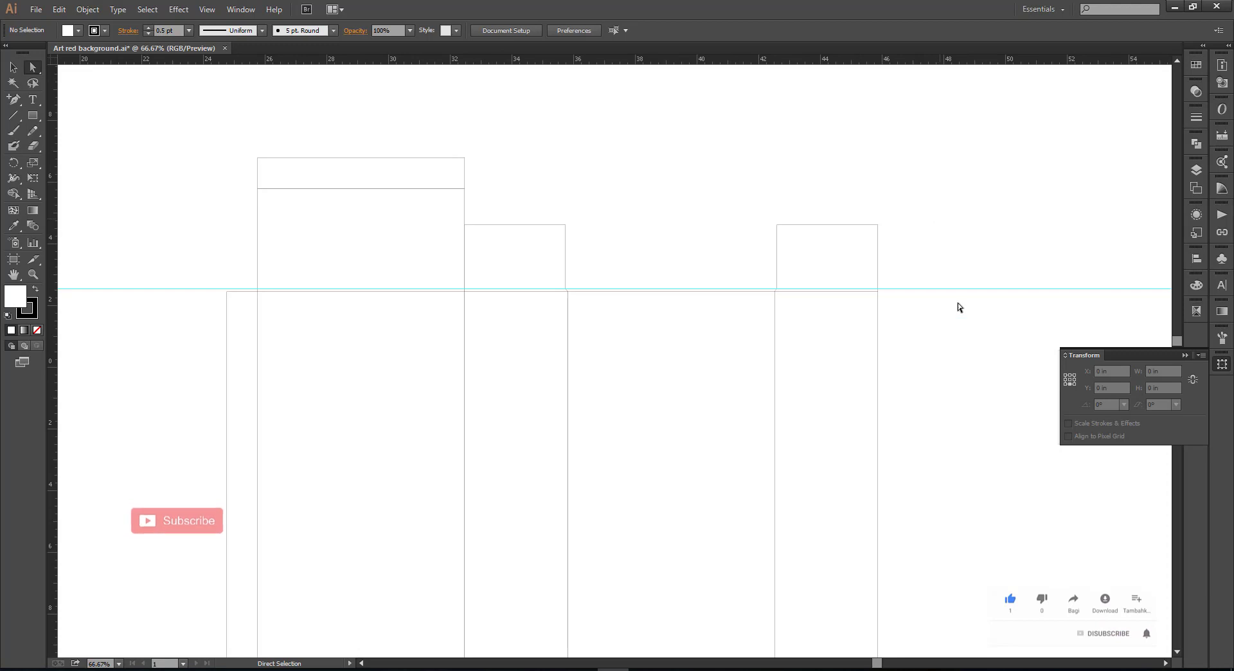
{"action": "right_click", "coordinate": [962, 228]}
{"action": "left_click", "coordinate": [996, 341]}
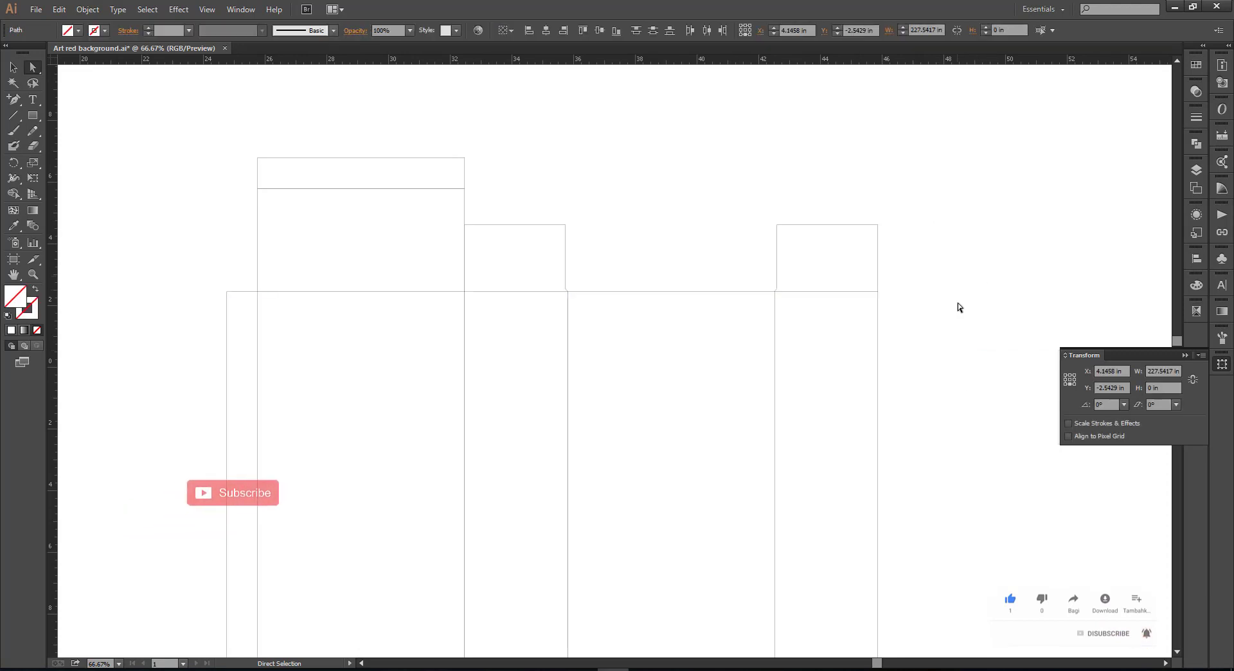
{"action": "scroll", "coordinate": [658, 264], "scroll_direction": "down", "scroll_amount": 1}
Select the top flap, tuck flap and both side flaps above the panels and group them
{"action": "left_click", "coordinate": [13, 68]}
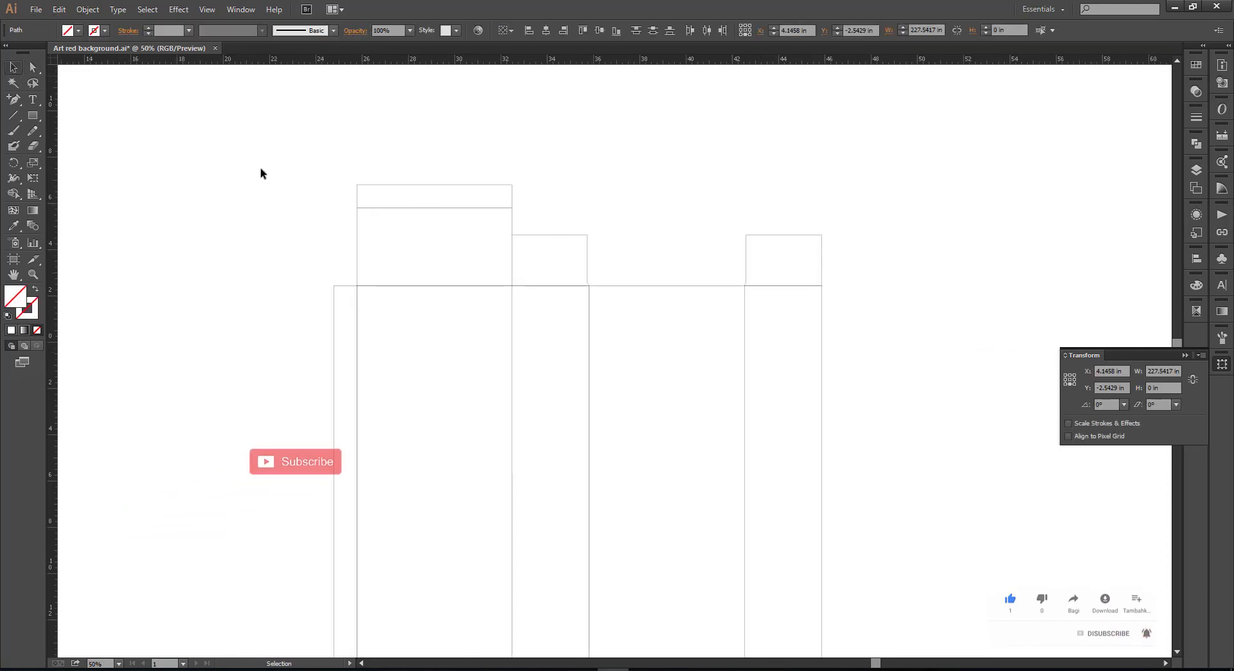
{"action": "scroll", "coordinate": [491, 216], "scroll_direction": "down", "scroll_amount": 1}
{"action": "scroll", "coordinate": [465, 220], "scroll_direction": "up", "scroll_amount": 1}
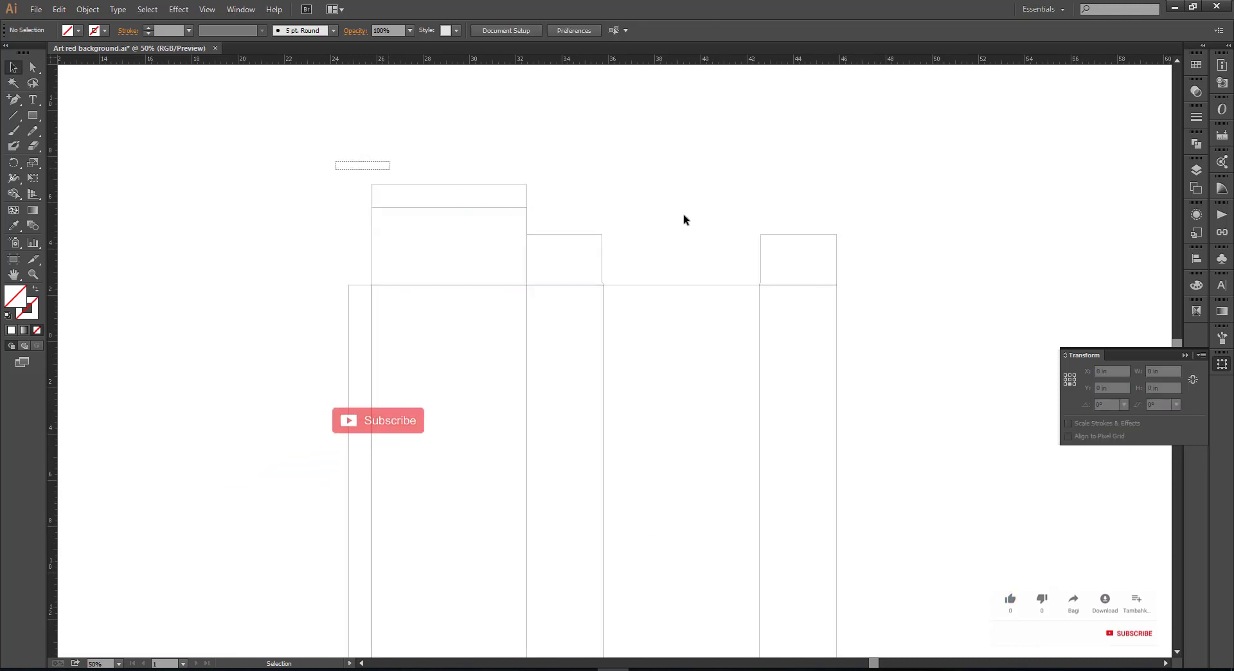
{"action": "left_click_drag", "start_coordinate": [334, 160], "coordinate": [885, 258]}
{"action": "left_click", "coordinate": [639, 234]}
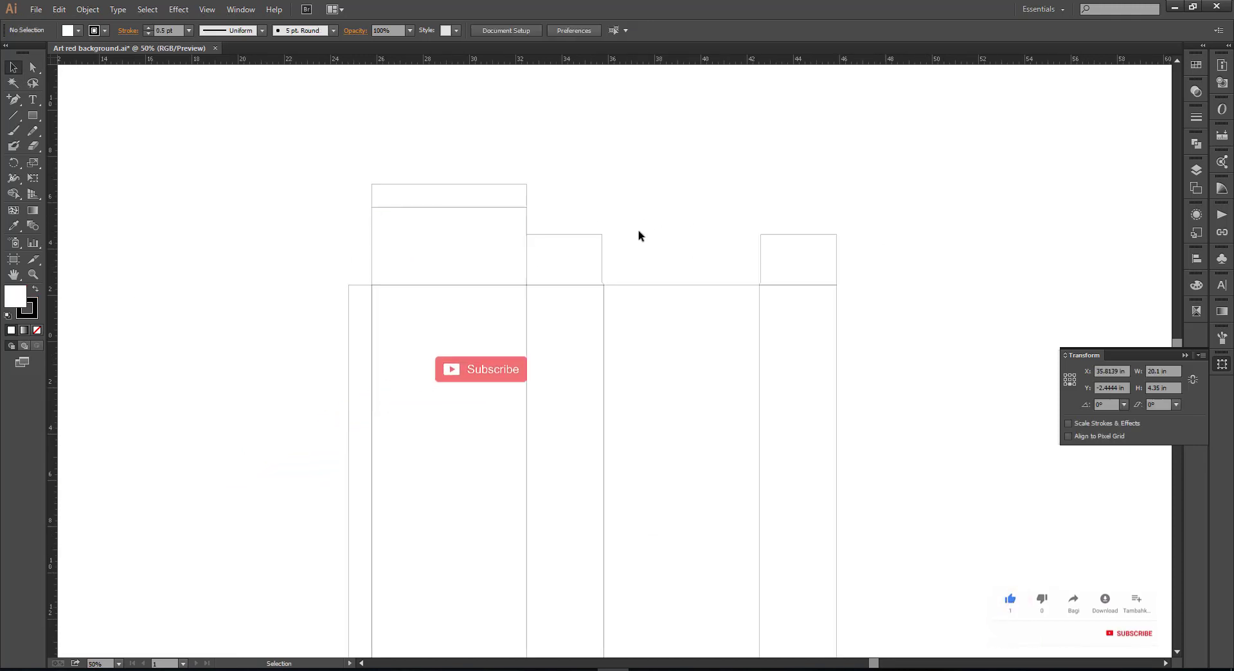
Copy the grouped top flaps below the panels and rotate the copy 180°
{"action": "scroll", "coordinate": [545, 173], "scroll_direction": "down", "scroll_amount": 2}
{"action": "scroll", "coordinate": [542, 172], "scroll_direction": "down", "scroll_amount": 1}
{"action": "left_click_drag", "start_coordinate": [502, 158], "coordinate": [516, 477]}
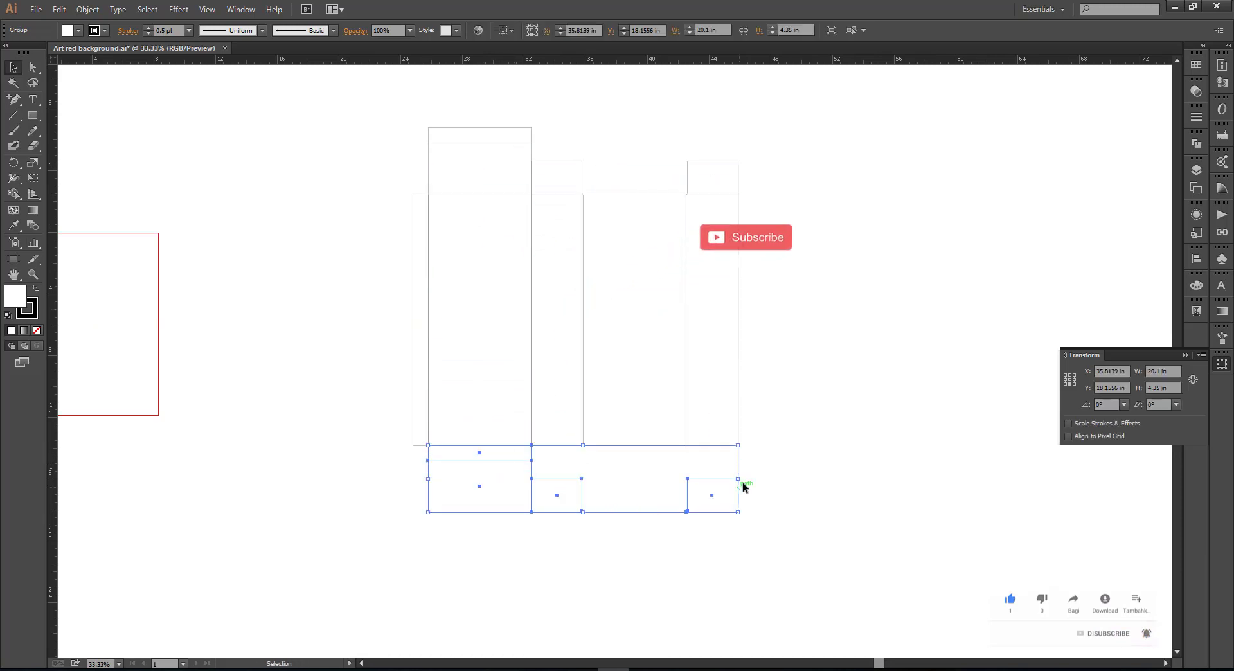
{"action": "left_click_drag", "start_coordinate": [744, 474], "coordinate": [510, 534]}
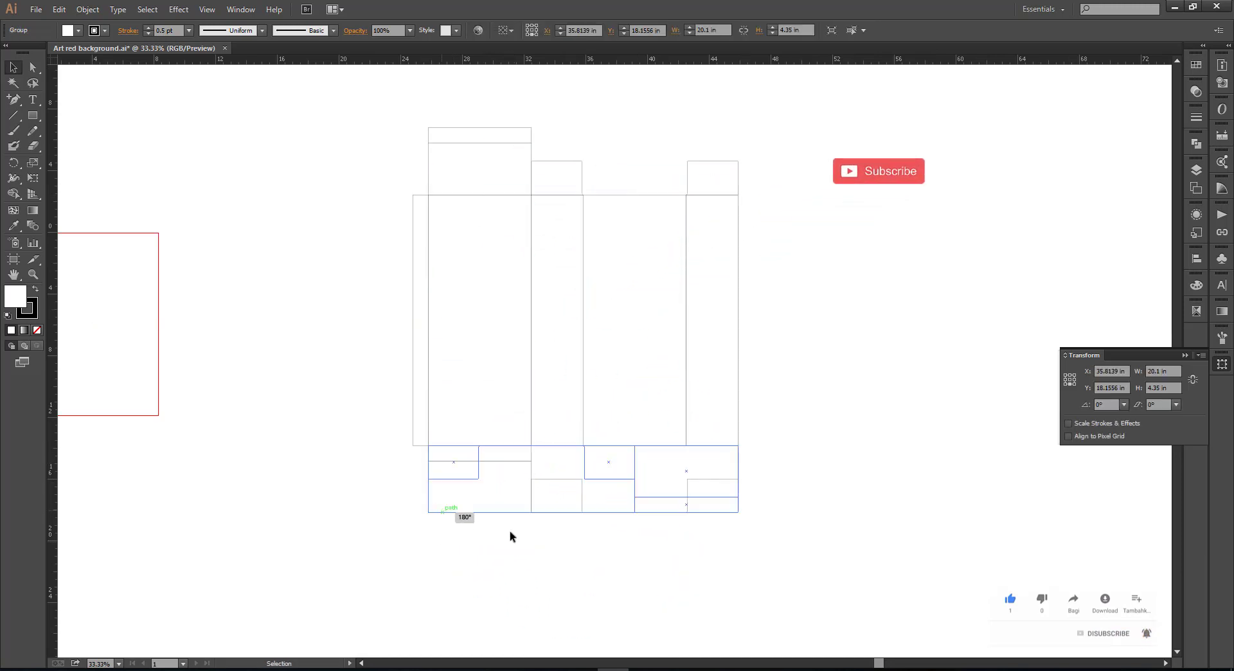
Move the rotated flap group sideways so its large flap aligns under the second wide panel
{"action": "scroll", "coordinate": [573, 474], "scroll_direction": "up", "scroll_amount": 2}
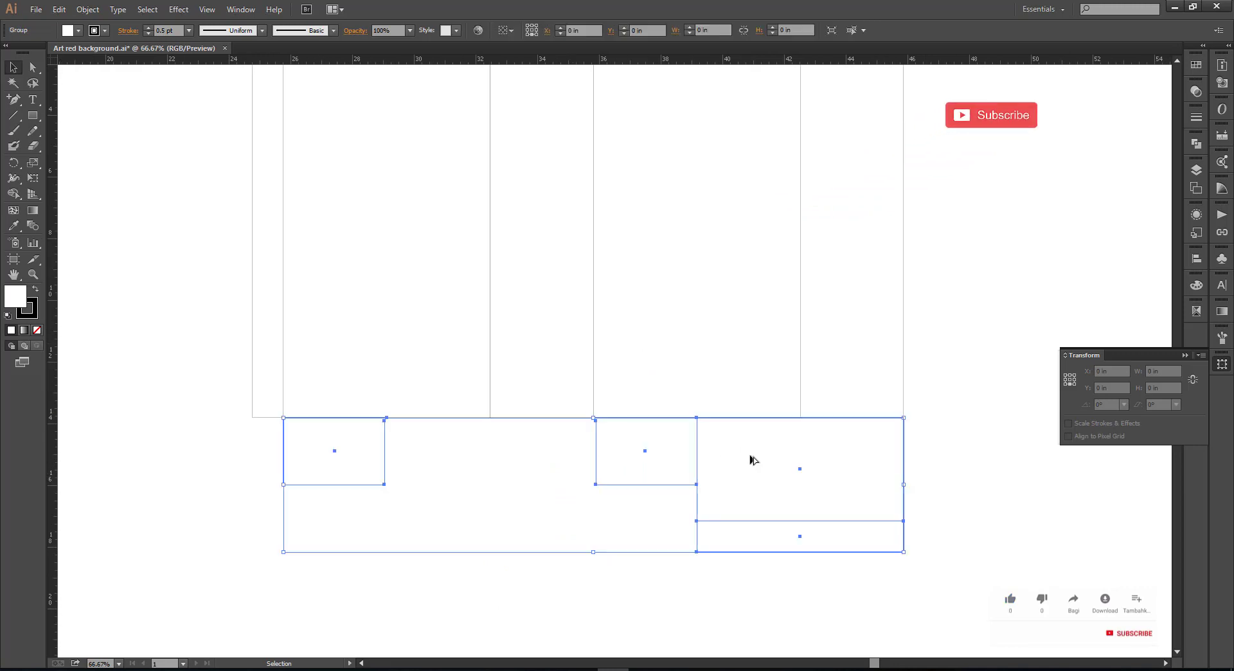
{"action": "scroll", "coordinate": [748, 453], "scroll_direction": "up", "scroll_amount": 3}
{"action": "left_click_drag", "start_coordinate": [917, 481], "coordinate": [556, 482]}
{"action": "left_click", "coordinate": [1028, 443]}
{"action": "left_click_drag", "start_coordinate": [787, 402], "coordinate": [661, 445]}
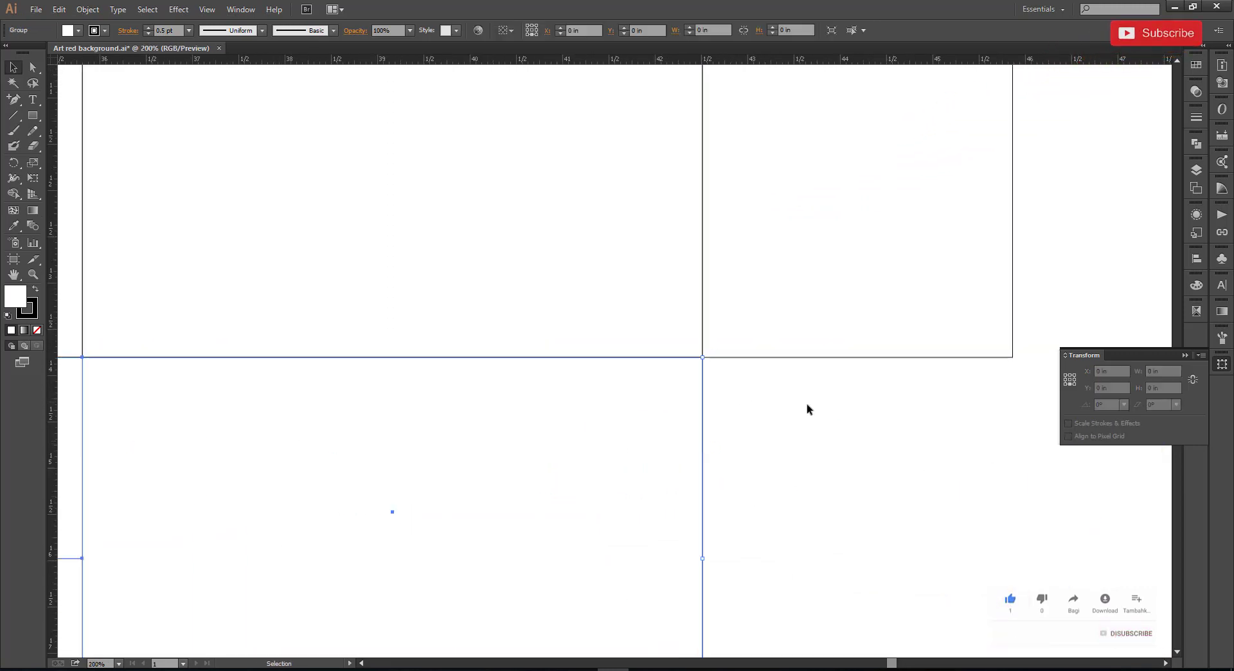
Move the stray lower side flap beneath the outer narrow panel, against its bottom edge
{"action": "scroll", "coordinate": [822, 448], "scroll_direction": "down", "scroll_amount": 4}
{"action": "left_click", "coordinate": [822, 448]}
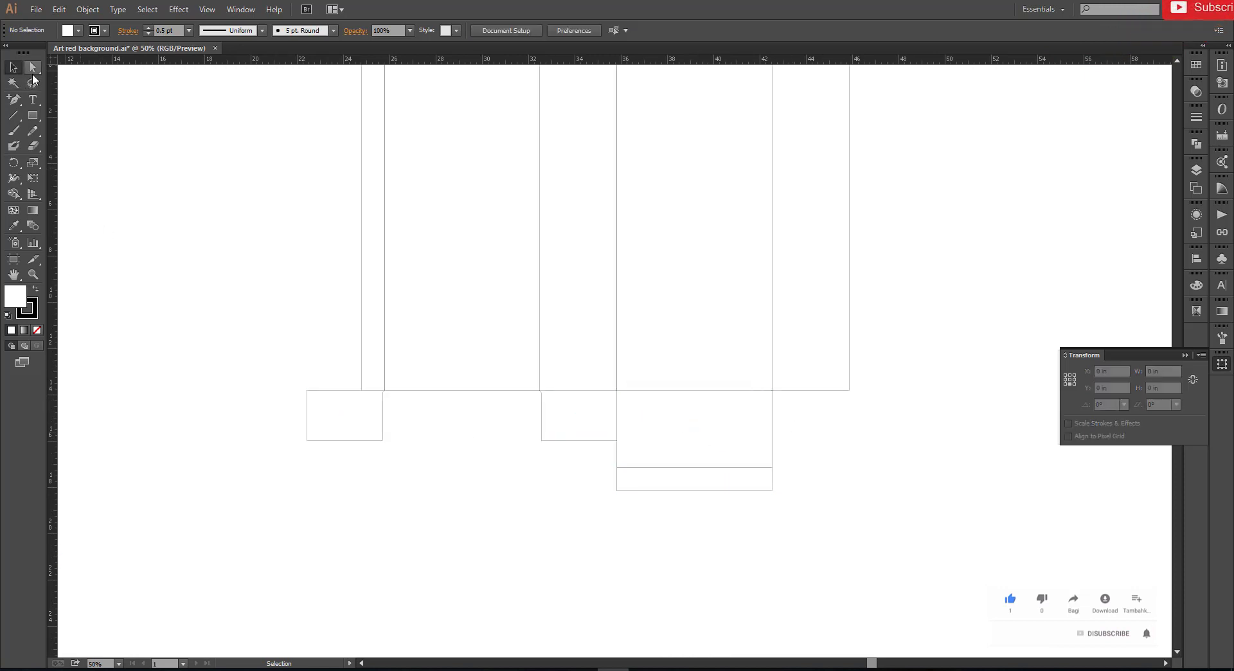
{"action": "left_click_drag", "start_coordinate": [649, 455], "coordinate": [797, 479]}
{"action": "key", "text": "ctrl+minus"}
{"action": "scroll", "coordinate": [878, 446], "scroll_direction": "up", "scroll_amount": 1}
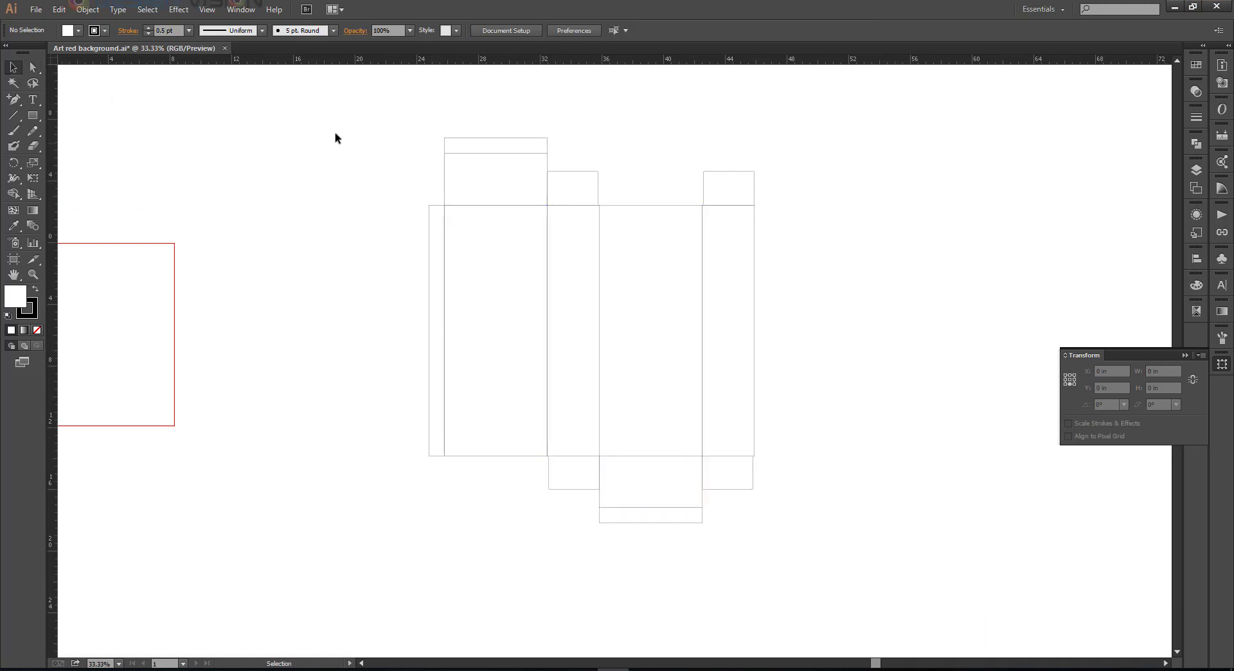
Select all panels and flaps of the box template and group them
{"action": "left_click_drag", "start_coordinate": [838, 498], "coordinate": [854, 552]}
{"action": "key", "text": "ctrl+g"}
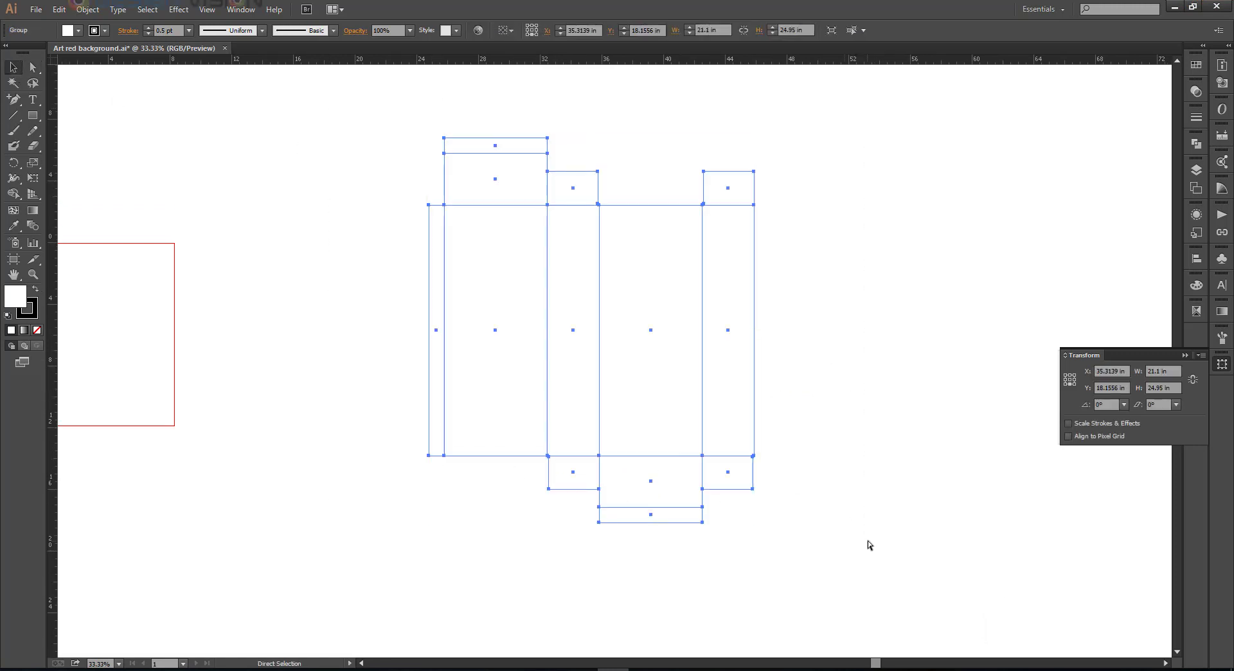
{"action": "left_click", "coordinate": [868, 542]}
{"action": "scroll", "coordinate": [746, 386], "scroll_direction": "up", "scroll_amount": 1}
{"action": "left_click_drag", "start_coordinate": [833, 365], "coordinate": [858, 432]}
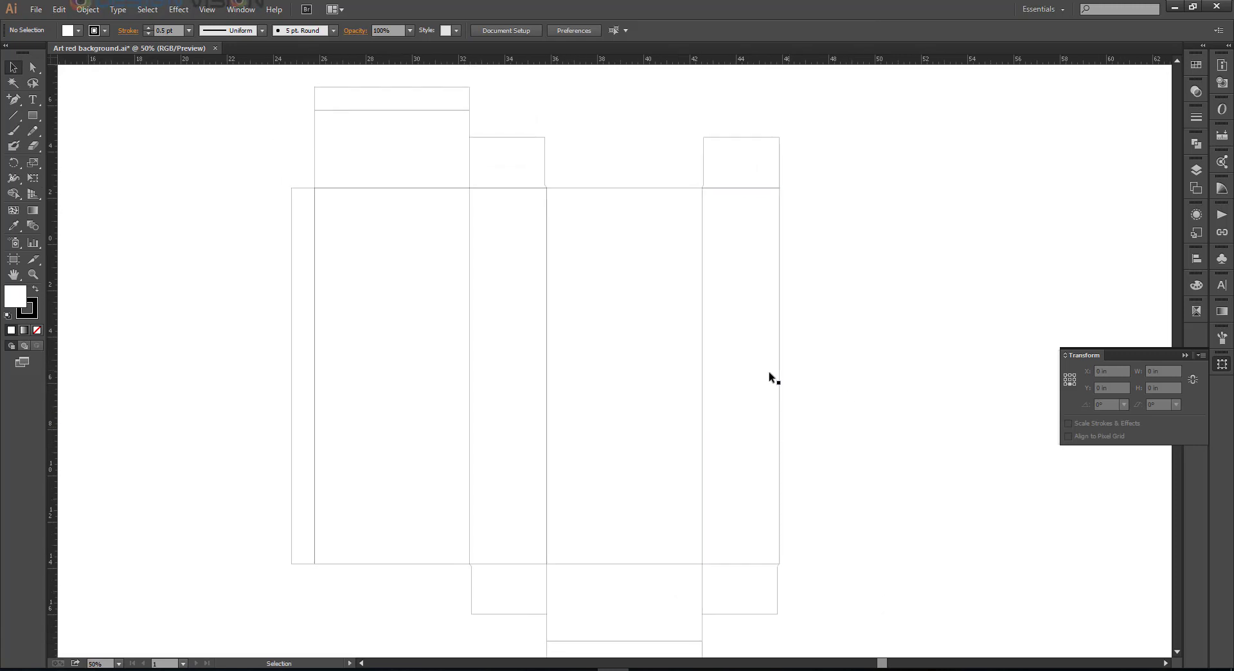
{"action": "scroll", "coordinate": [768, 375], "scroll_direction": "down", "scroll_amount": 1}
{"action": "left_click_drag", "start_coordinate": [875, 382], "coordinate": [847, 381]}
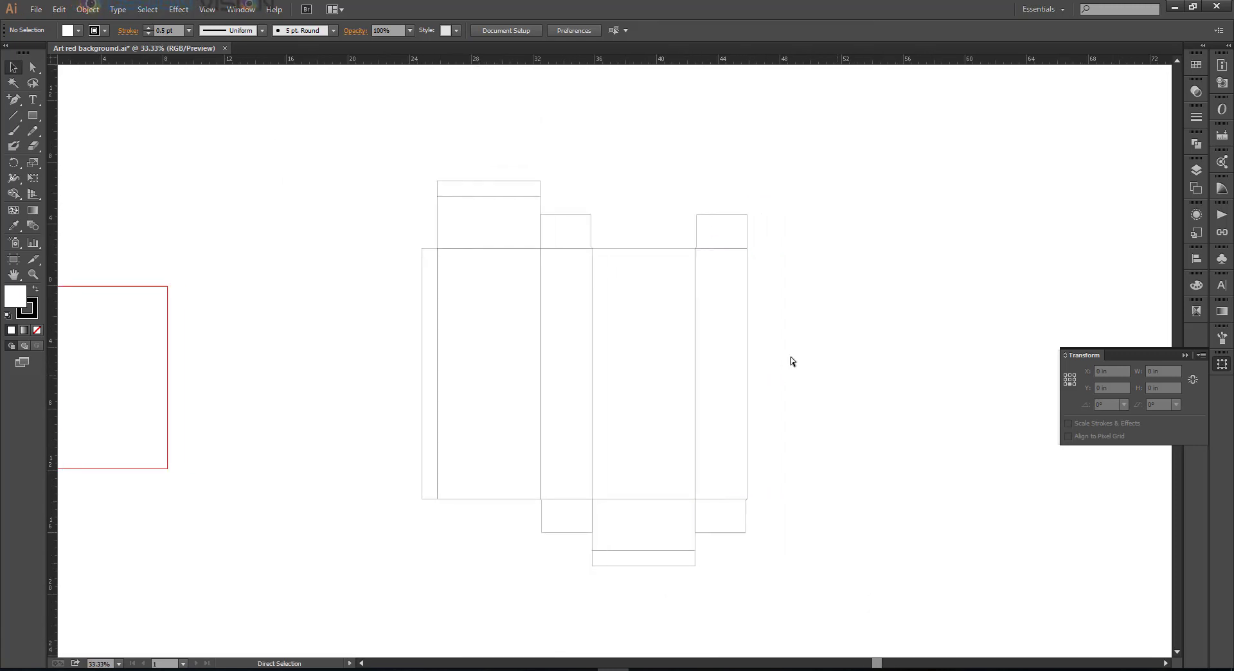
{"action": "key", "text": "ctrl+s"}
{"action": "left_click", "coordinate": [751, 360]}
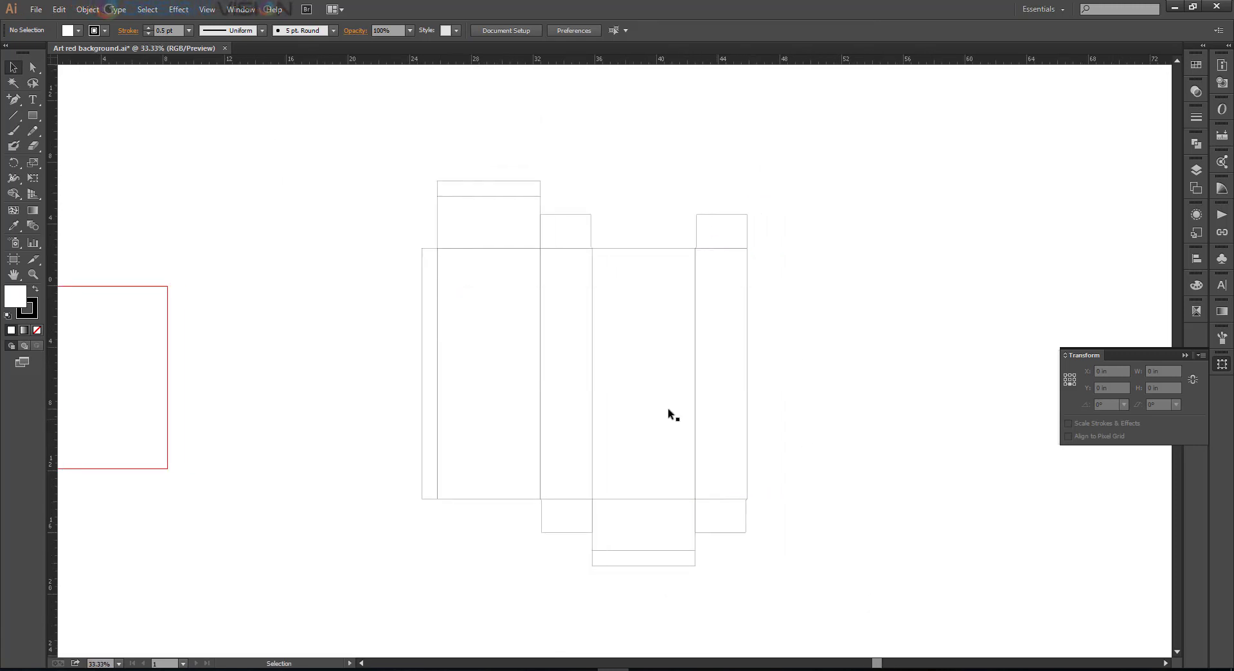
{"action": "scroll", "coordinate": [668, 409], "scroll_direction": "up", "scroll_amount": 1}
{"action": "scroll", "coordinate": [810, 405], "scroll_direction": "down", "scroll_amount": 1}
{"action": "left_click_drag", "start_coordinate": [803, 352], "coordinate": [811, 351]}
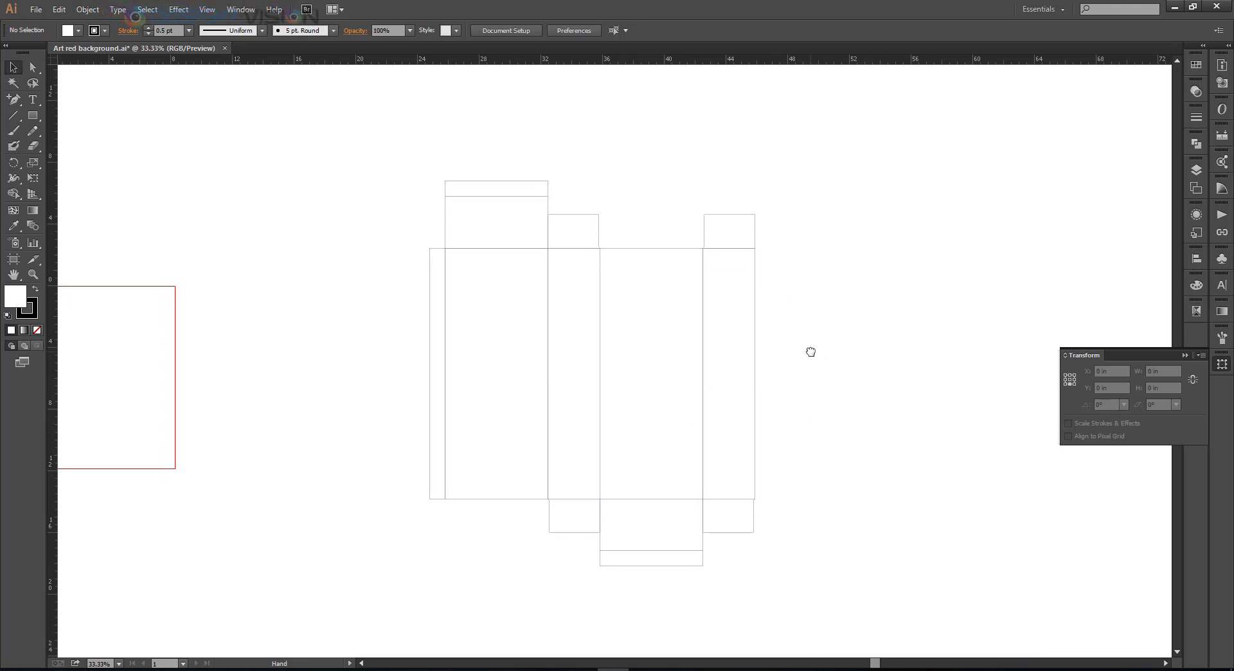
Hide the floating Transform options
{"action": "left_click", "coordinate": [1181, 355]}
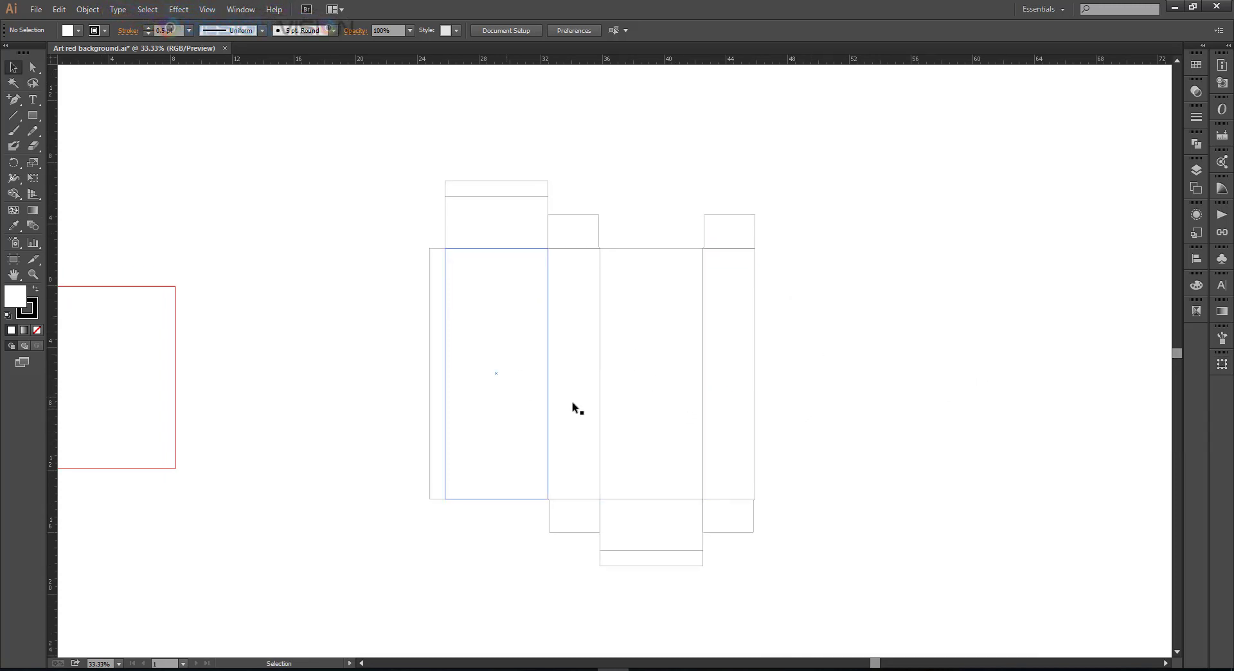
{"action": "scroll", "coordinate": [714, 319], "scroll_direction": "up", "scroll_amount": 1}
{"action": "scroll", "coordinate": [713, 318], "scroll_direction": "down", "scroll_amount": 1}
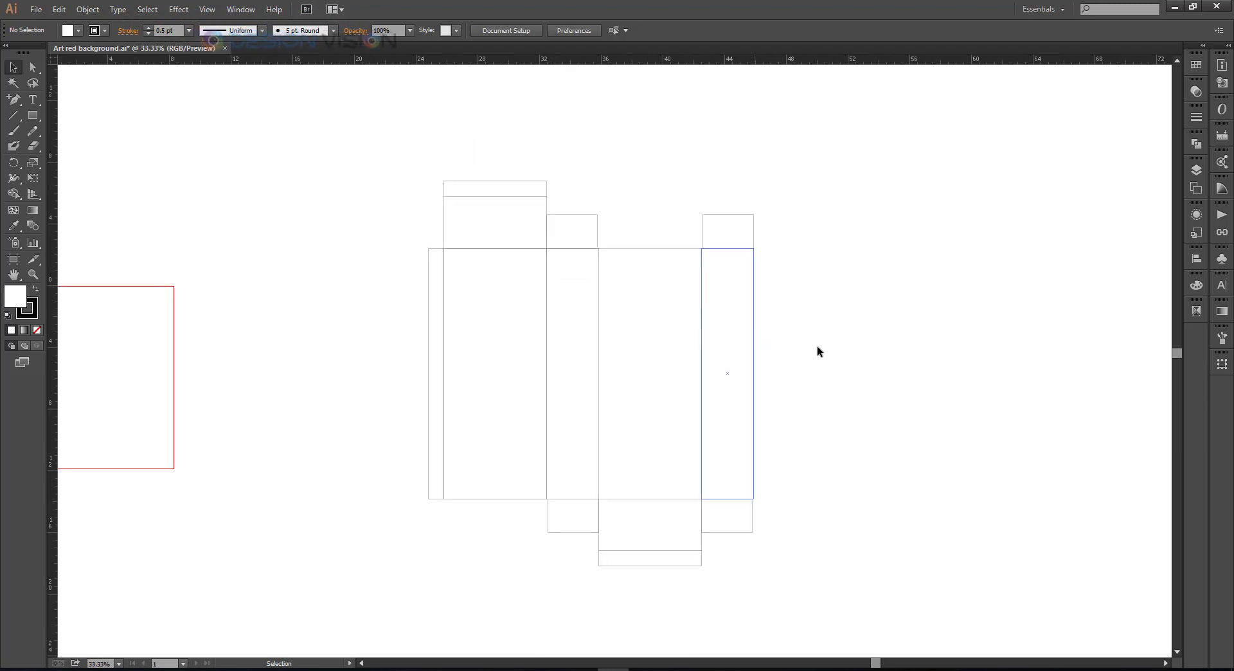
{"action": "scroll", "coordinate": [791, 337], "scroll_direction": "right", "scroll_amount": 1}
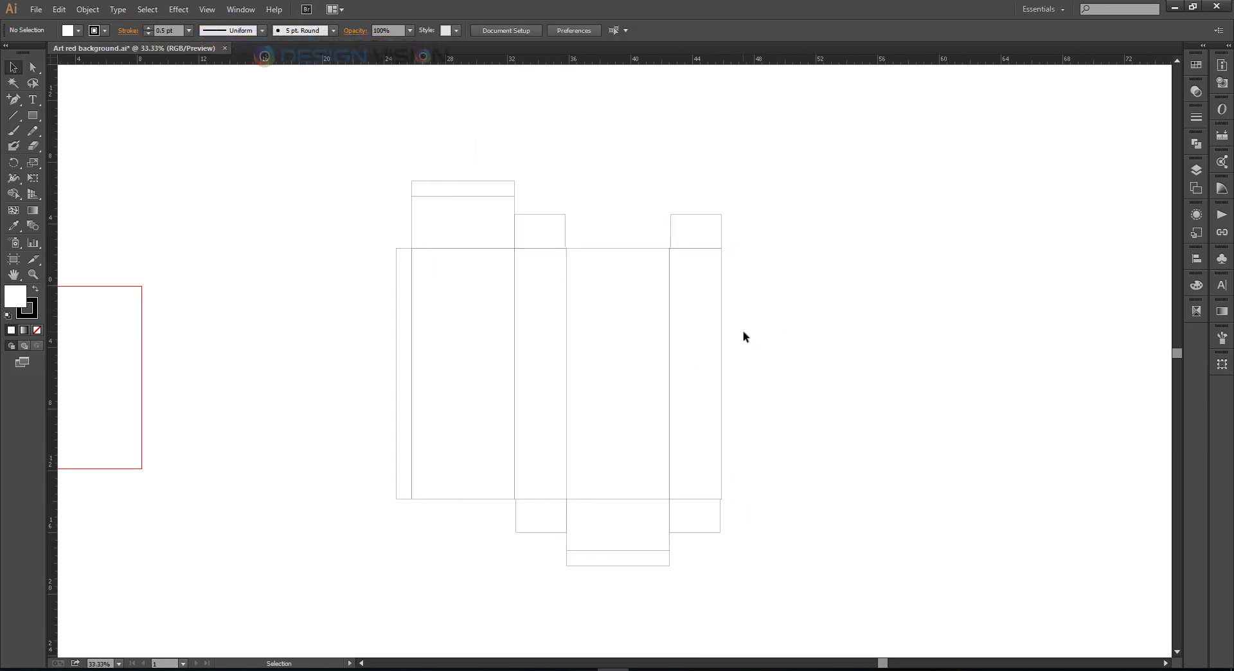
Browse the F-series EPS previews in the Z-Backup file folder and open F_08
{"action": "left_click", "coordinate": [27, 8]}
{"action": "left_click", "coordinate": [39, 54]}
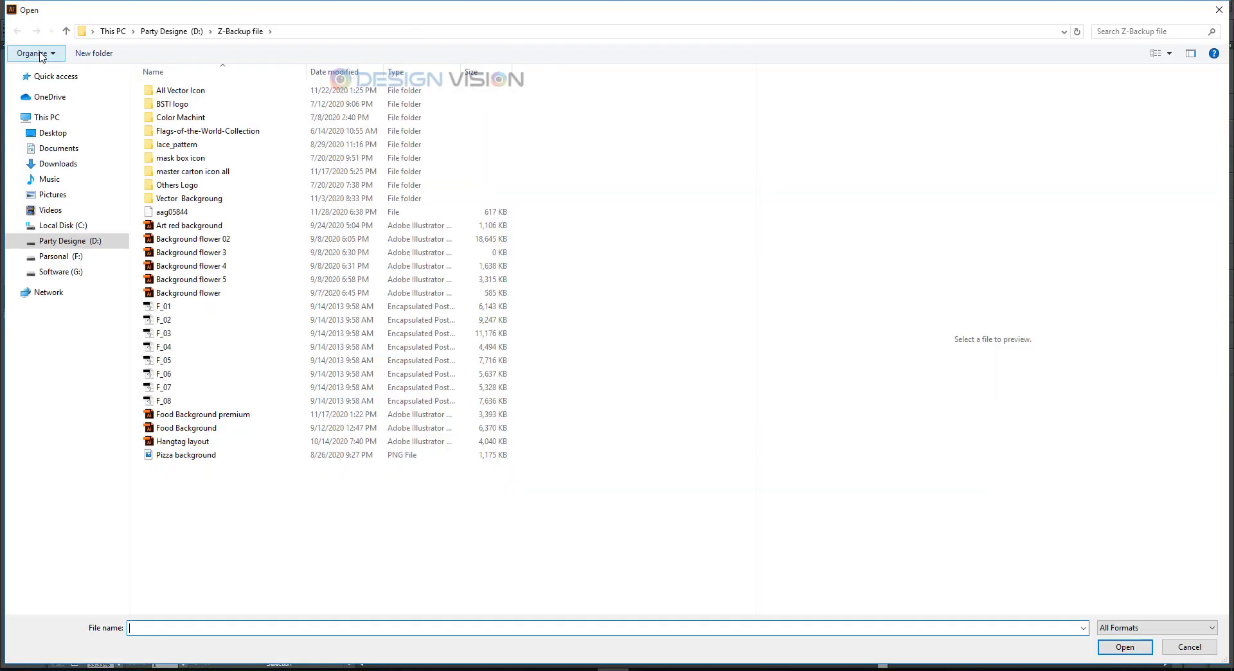
{"action": "left_click", "coordinate": [164, 306]}
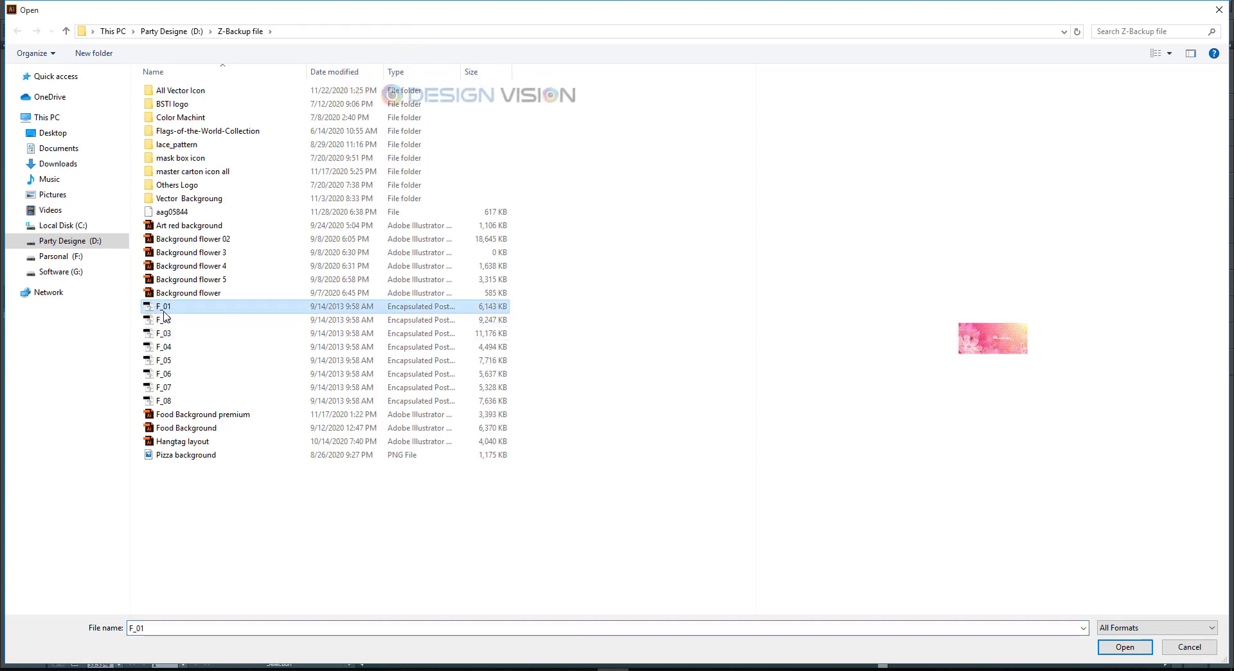
{"action": "left_click", "coordinate": [172, 333]}
{"action": "left_click", "coordinate": [175, 348]}
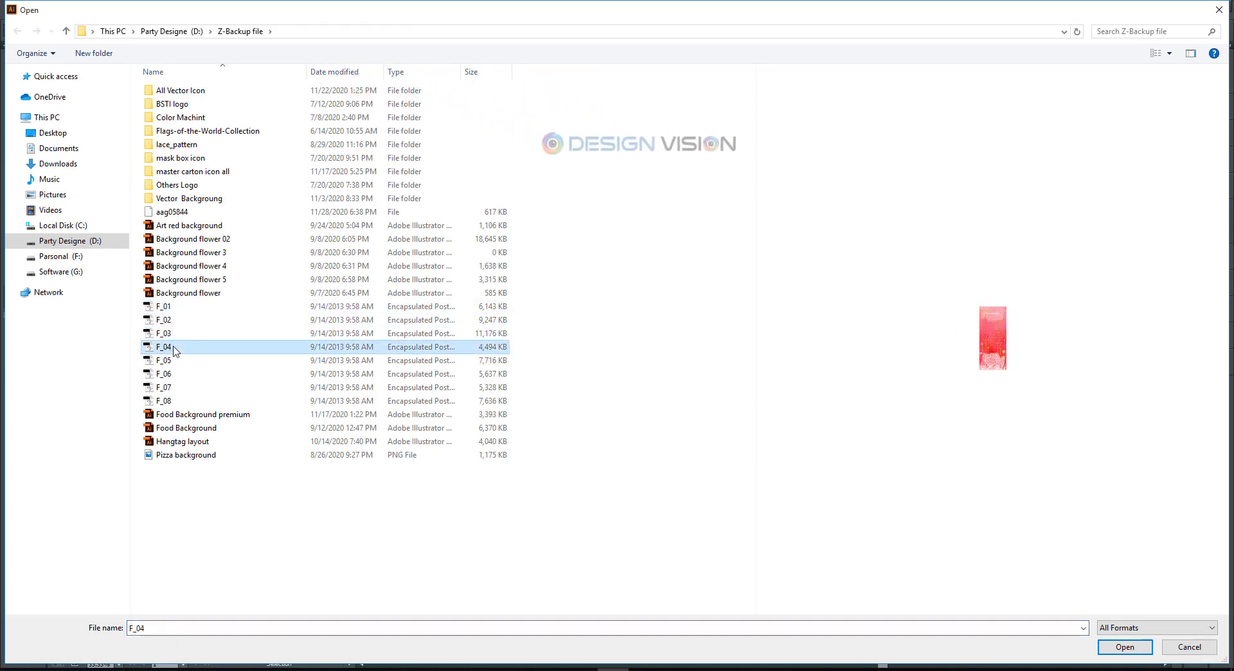
{"action": "left_click", "coordinate": [168, 360]}
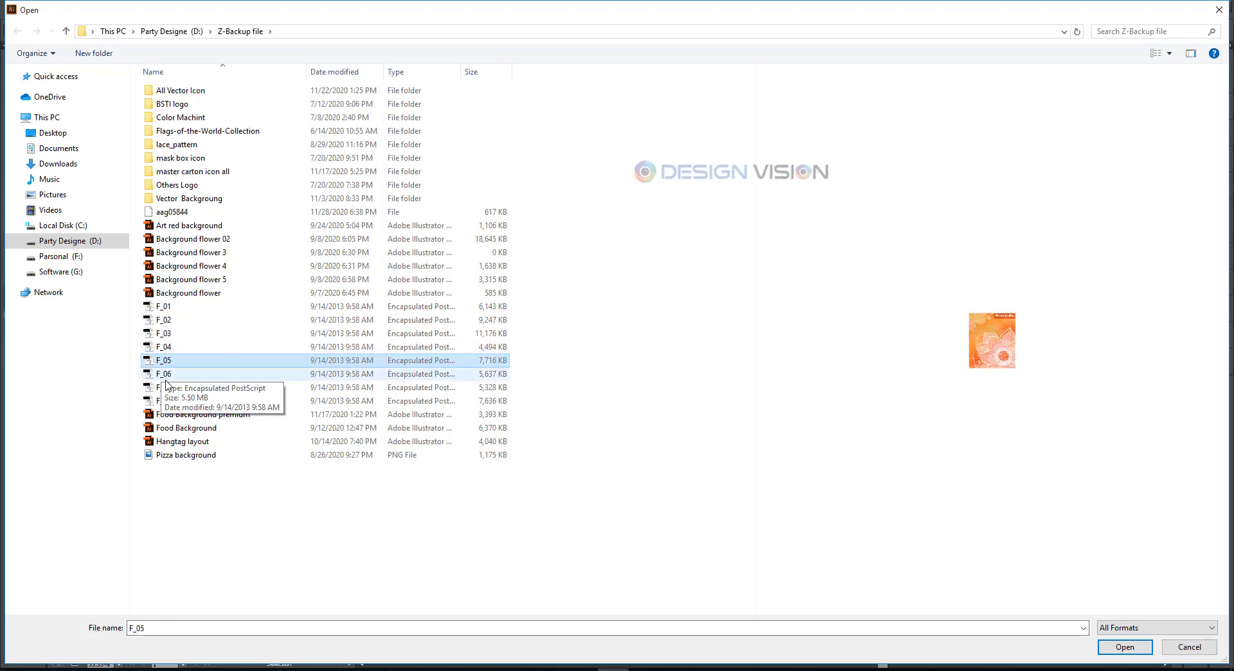
{"action": "left_click", "coordinate": [167, 375]}
{"action": "left_click", "coordinate": [166, 388]}
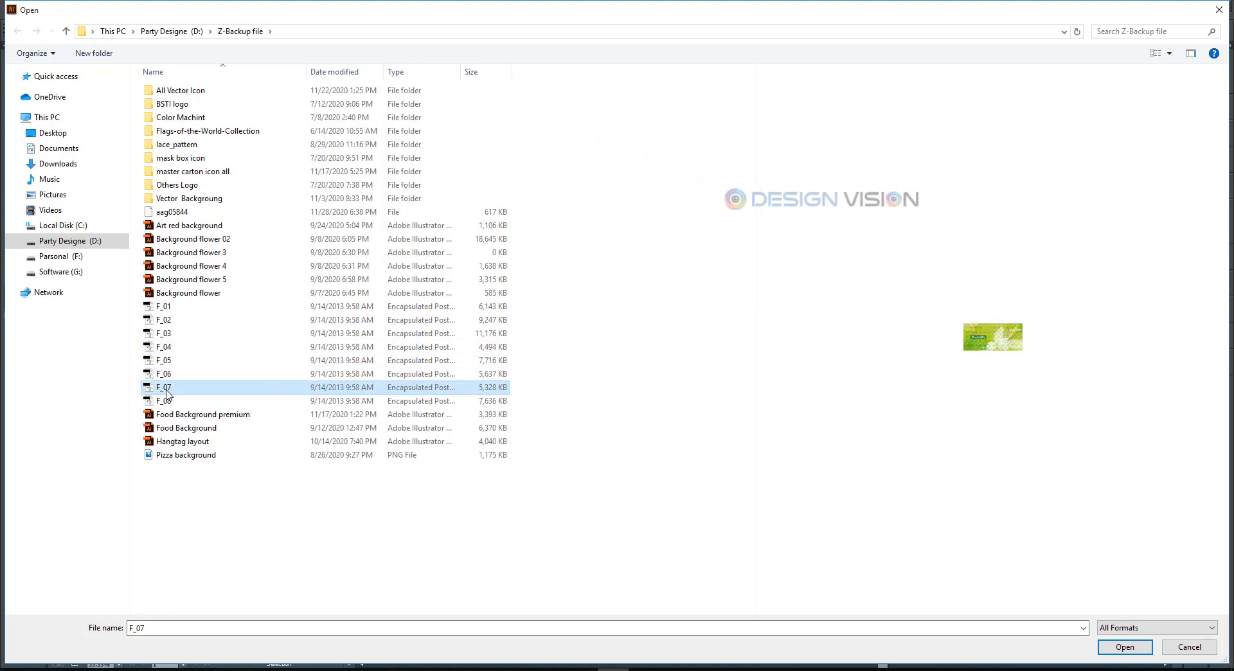
{"action": "left_click", "coordinate": [165, 401]}
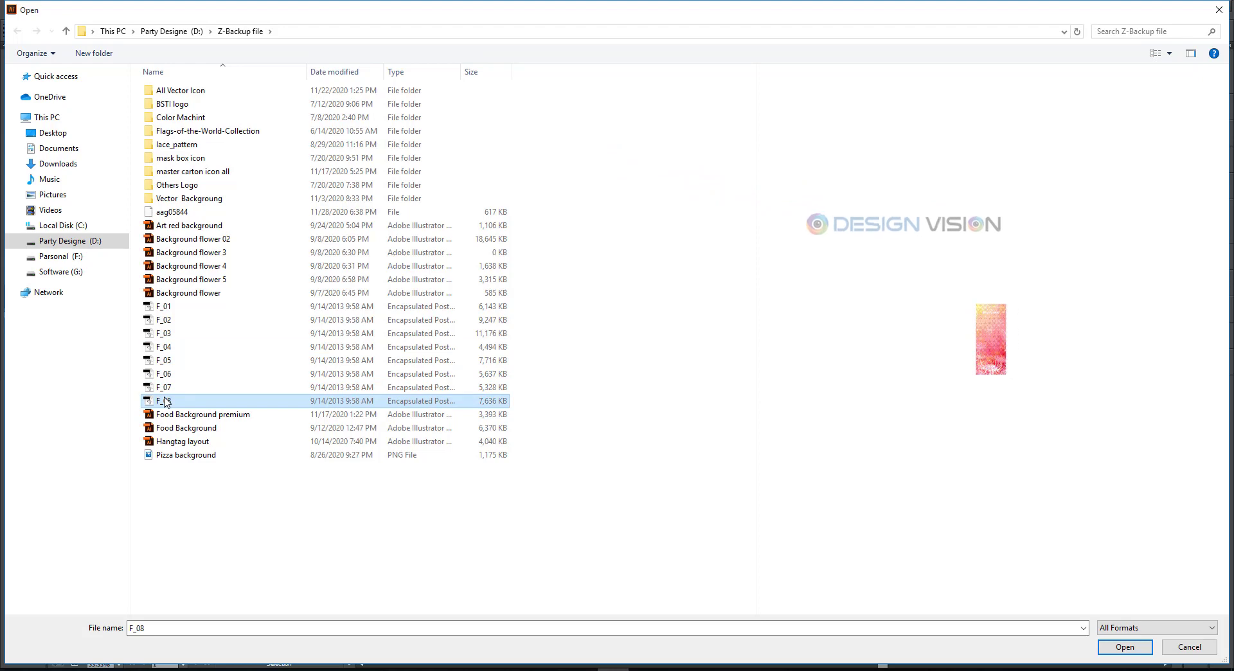
{"action": "left_click", "coordinate": [1125, 647]}
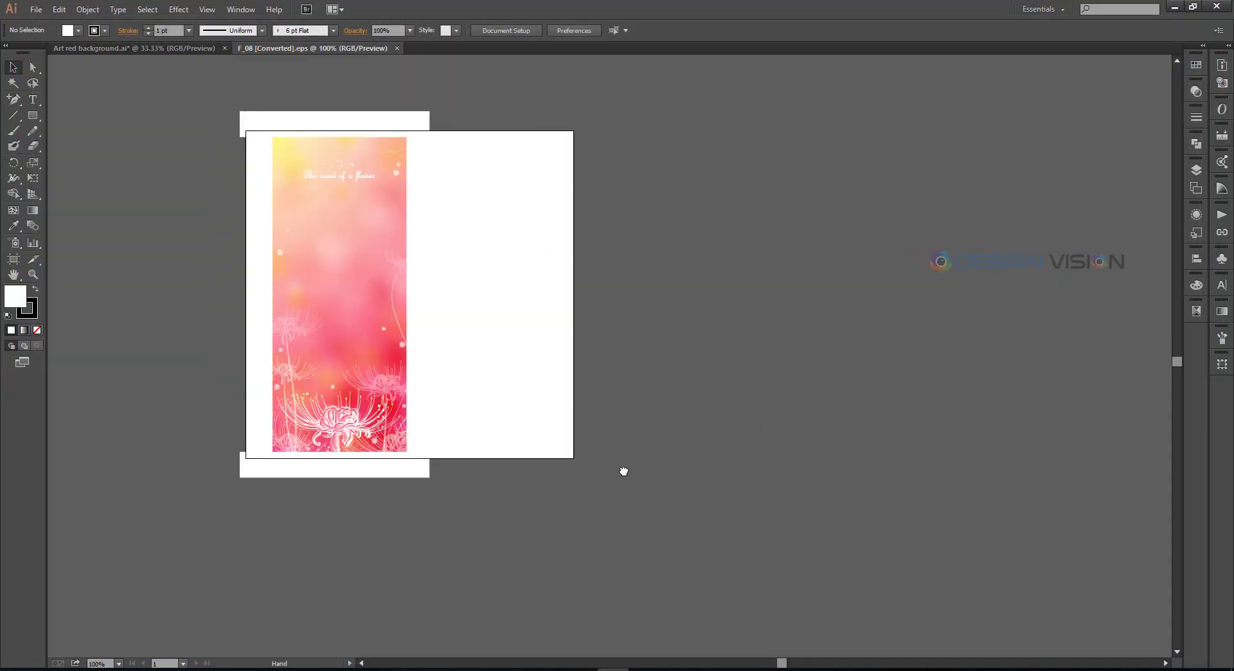
Copy all of the F_08 flower artwork and paste it into the Art red background document
{"action": "left_click_drag", "start_coordinate": [624, 471], "coordinate": [681, 512]}
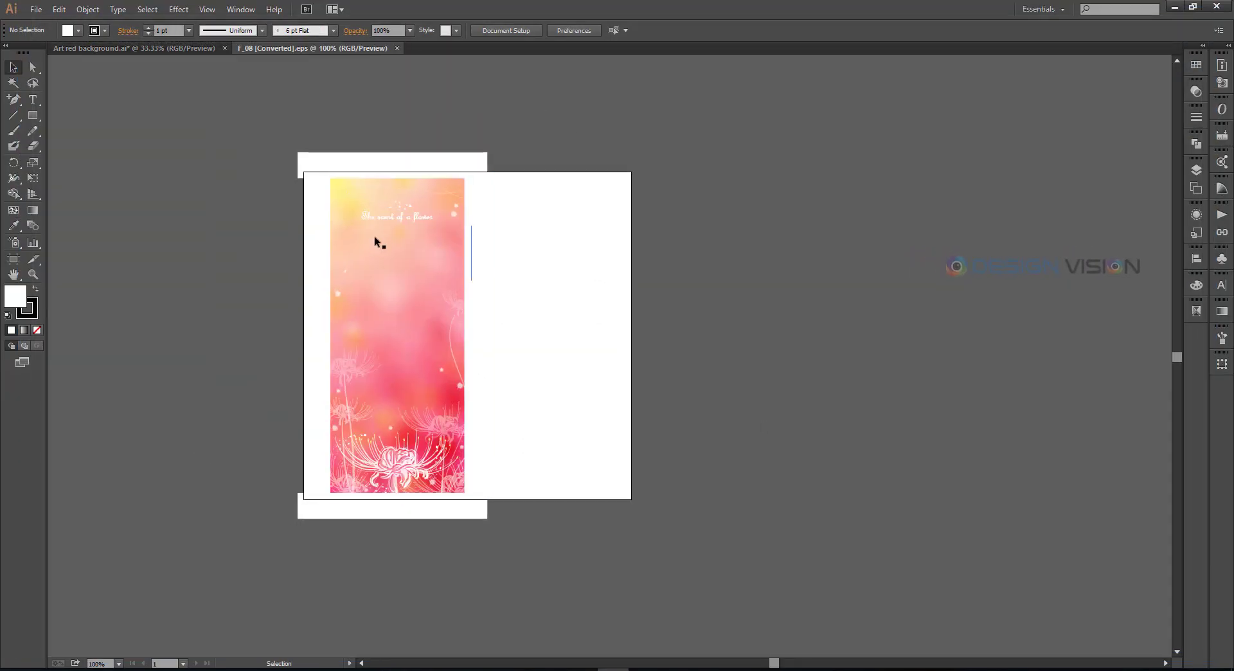
{"action": "left_click_drag", "start_coordinate": [464, 534], "coordinate": [577, 542]}
{"action": "left_click", "coordinate": [580, 541]}
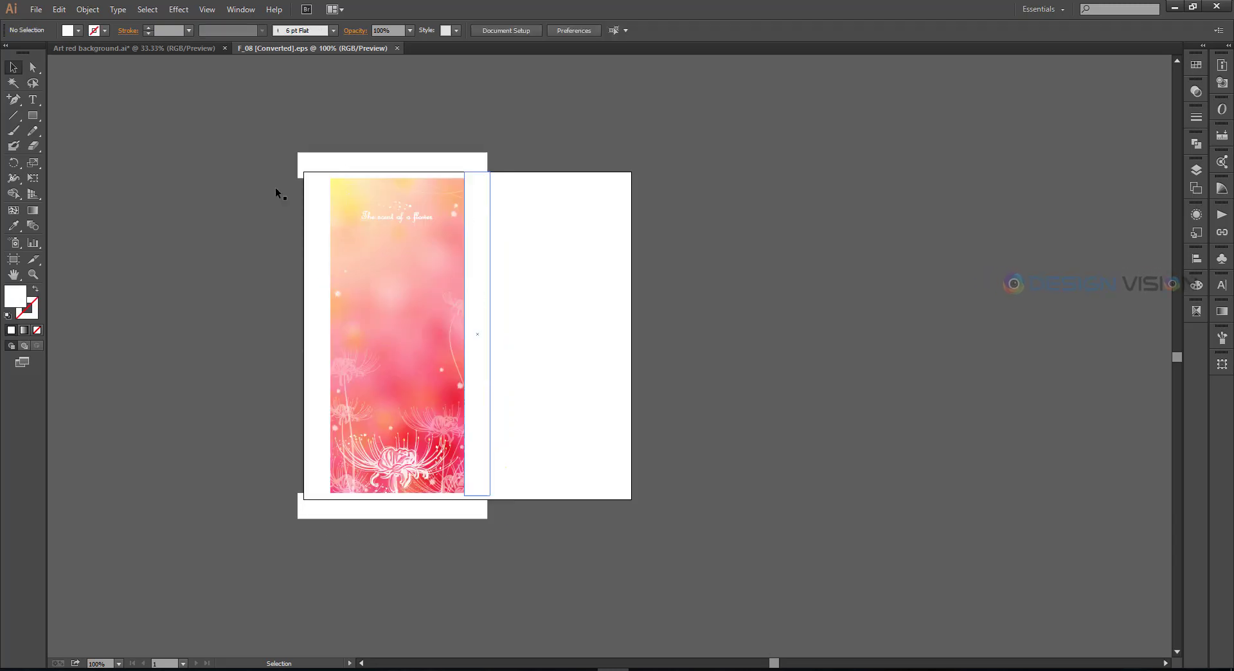
{"action": "key", "text": "ctrl+a"}
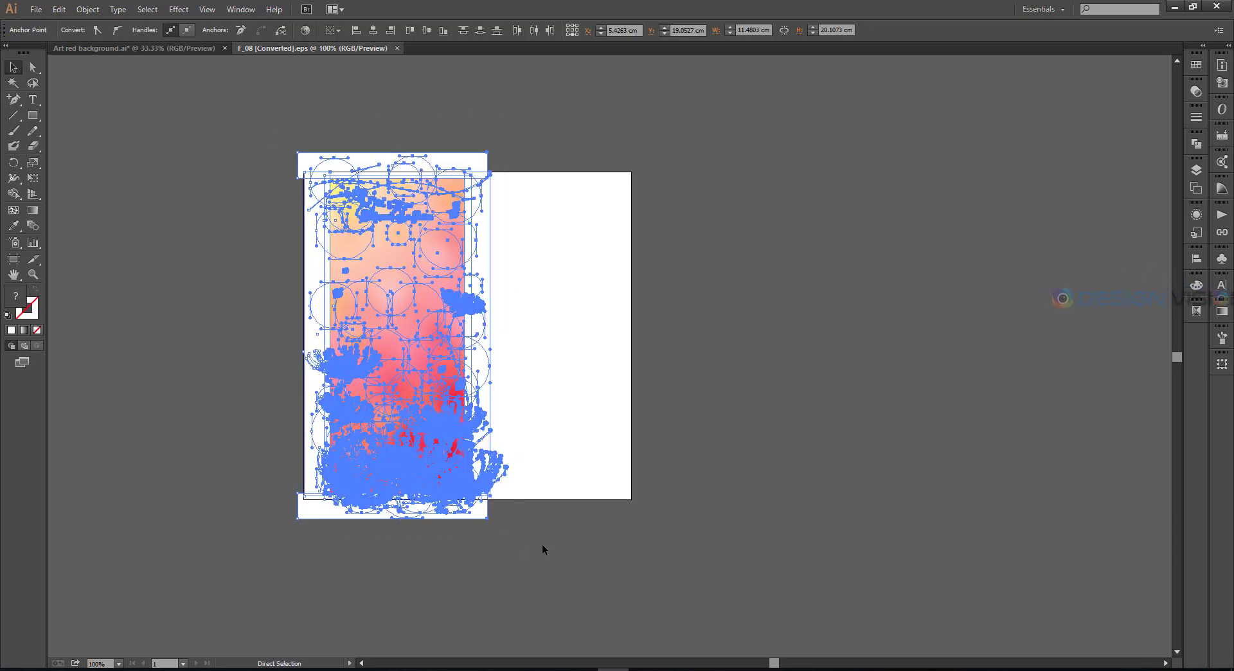
{"action": "left_click", "coordinate": [662, 522]}
{"action": "left_click", "coordinate": [172, 47]}
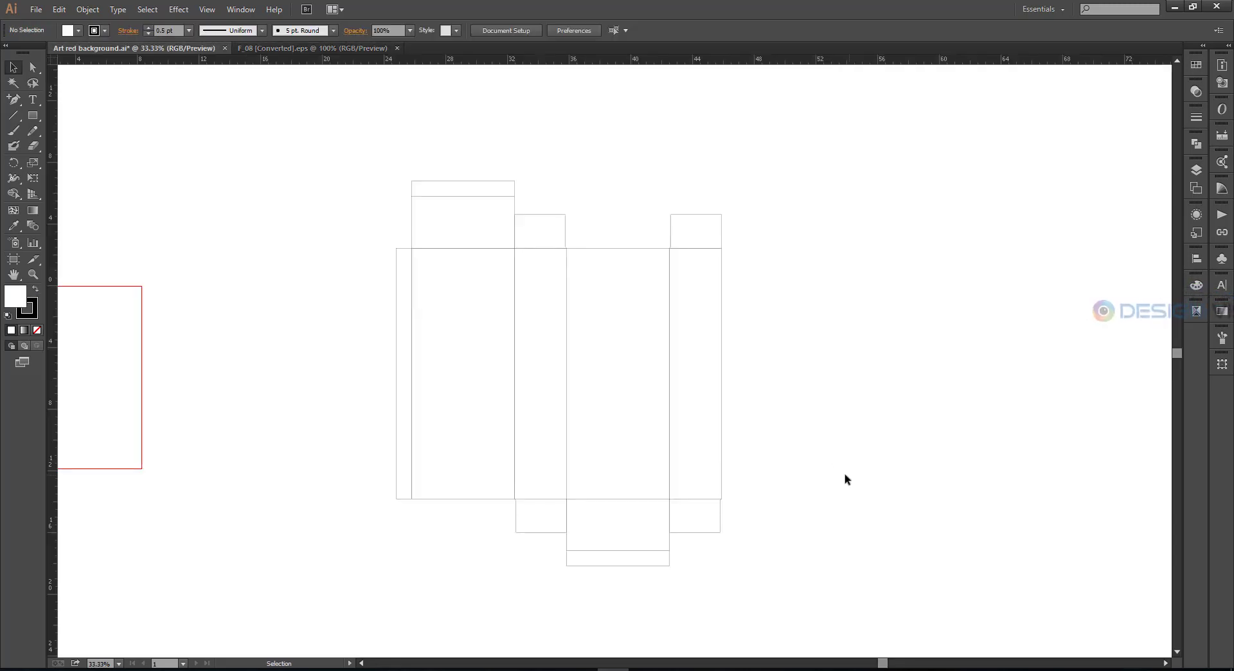
{"action": "left_click_drag", "start_coordinate": [808, 450], "coordinate": [721, 410]}
{"action": "key", "text": "ctrl+v"}
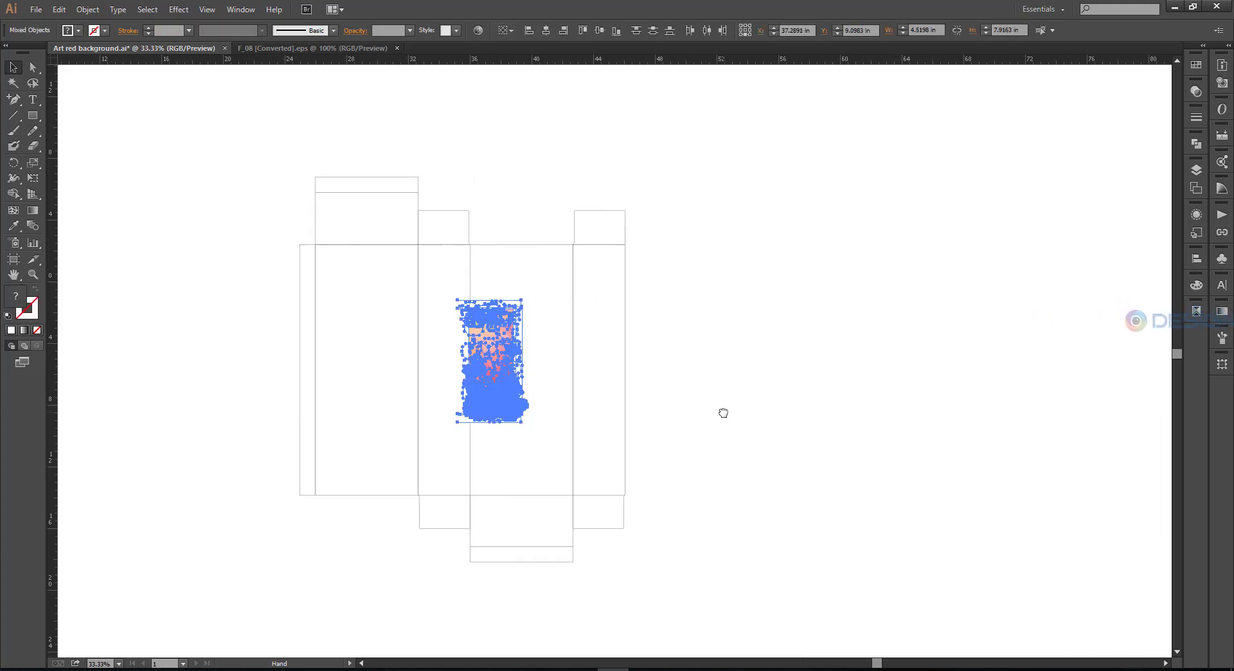
Move the pasted flower artwork clear of the box template and delete its title text
{"action": "left_click_drag", "start_coordinate": [486, 386], "coordinate": [864, 473]}
{"action": "scroll", "coordinate": [876, 399], "scroll_direction": "up", "scroll_amount": 3}
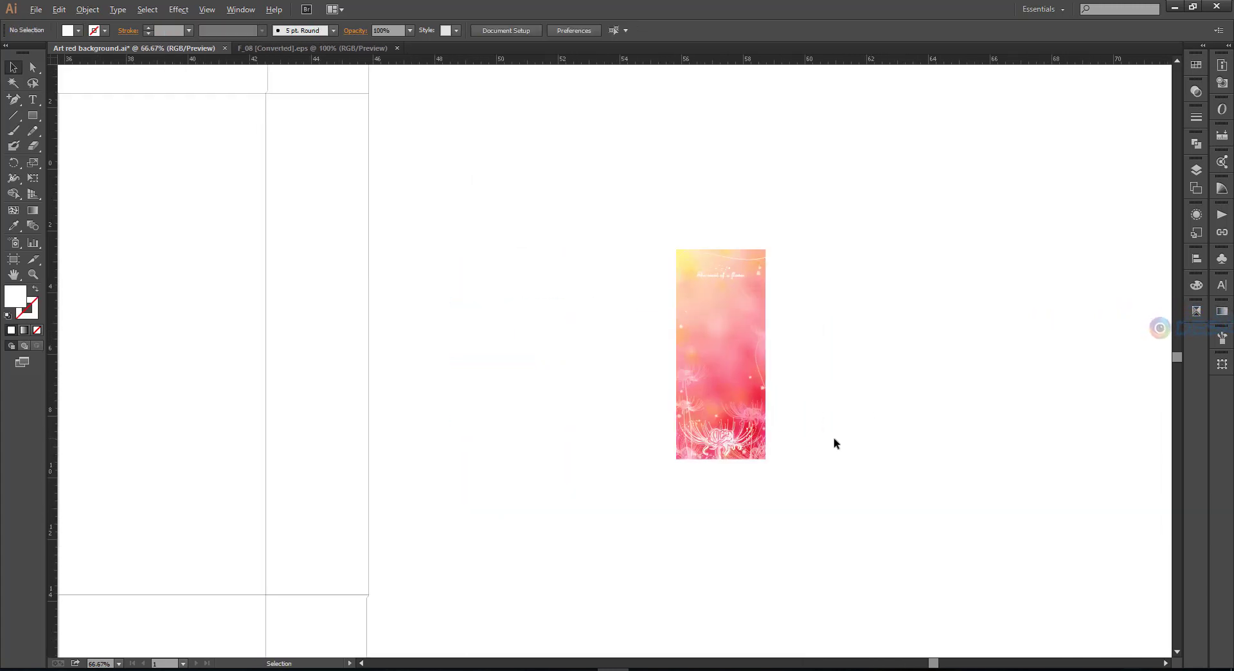
{"action": "left_click", "coordinate": [678, 237]}
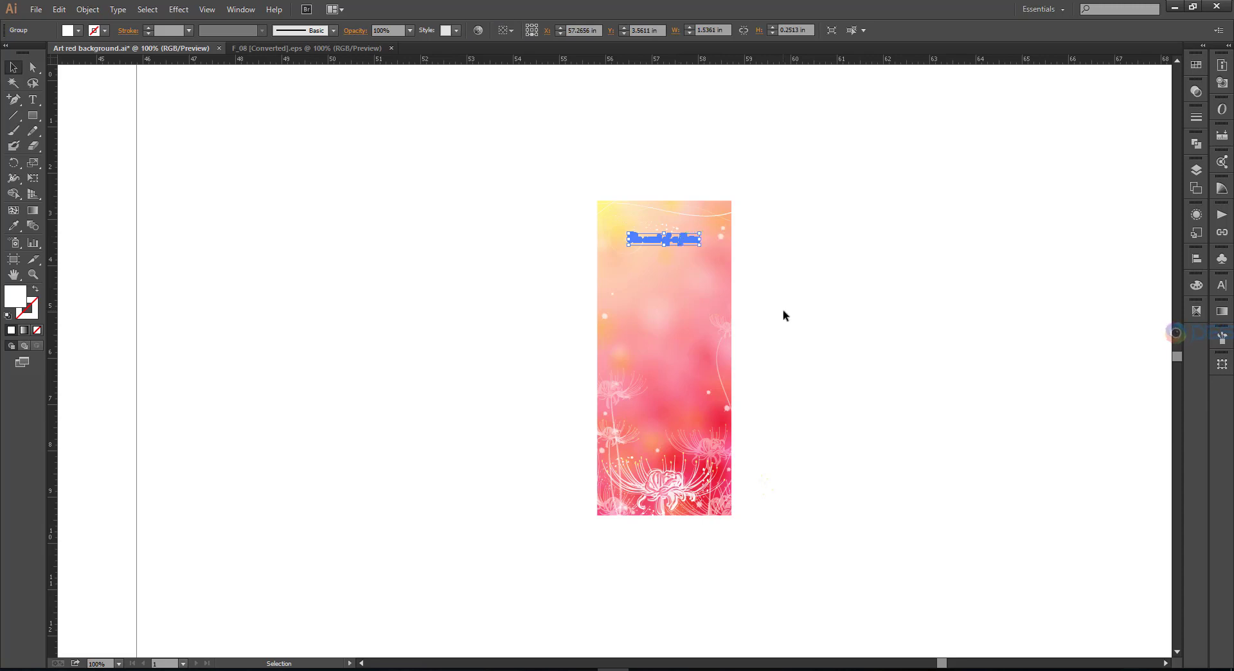
{"action": "key", "text": "Delete"}
Draw a rectangle about 2.88 by 6.78 in over the visible flower artwork and make it the clipping mask for all the artwork
{"action": "left_click", "coordinate": [32, 116]}
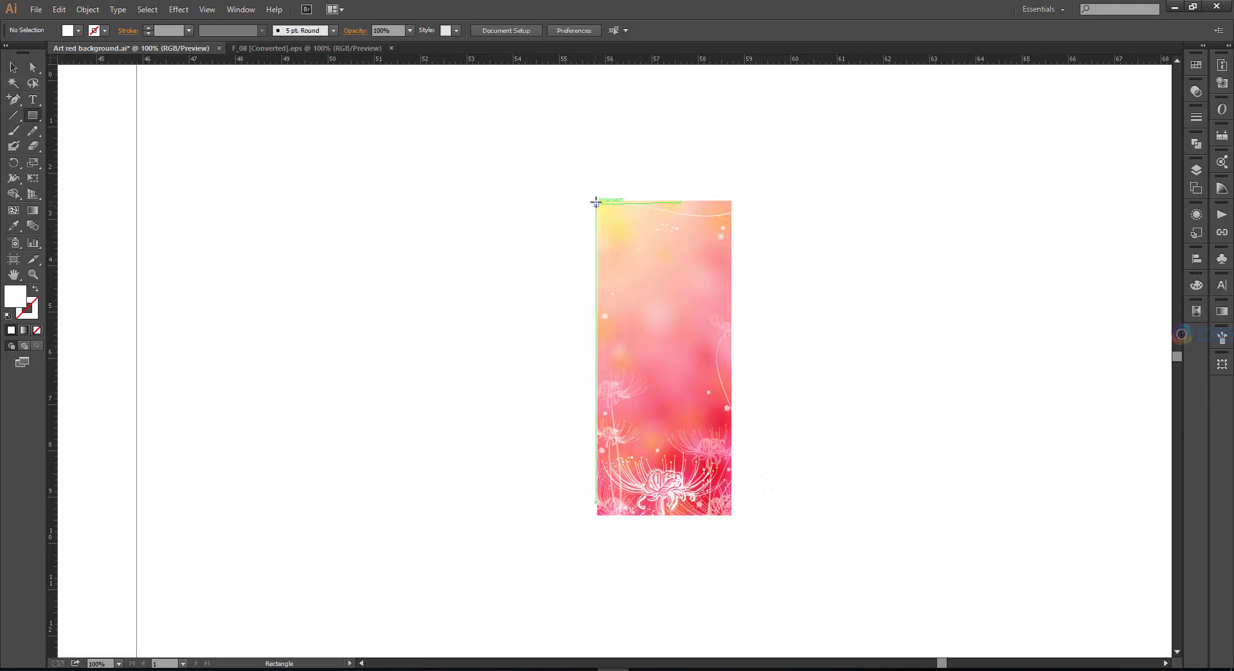
{"action": "left_click_drag", "start_coordinate": [738, 493], "coordinate": [731, 514]}
{"action": "key", "text": "v"}
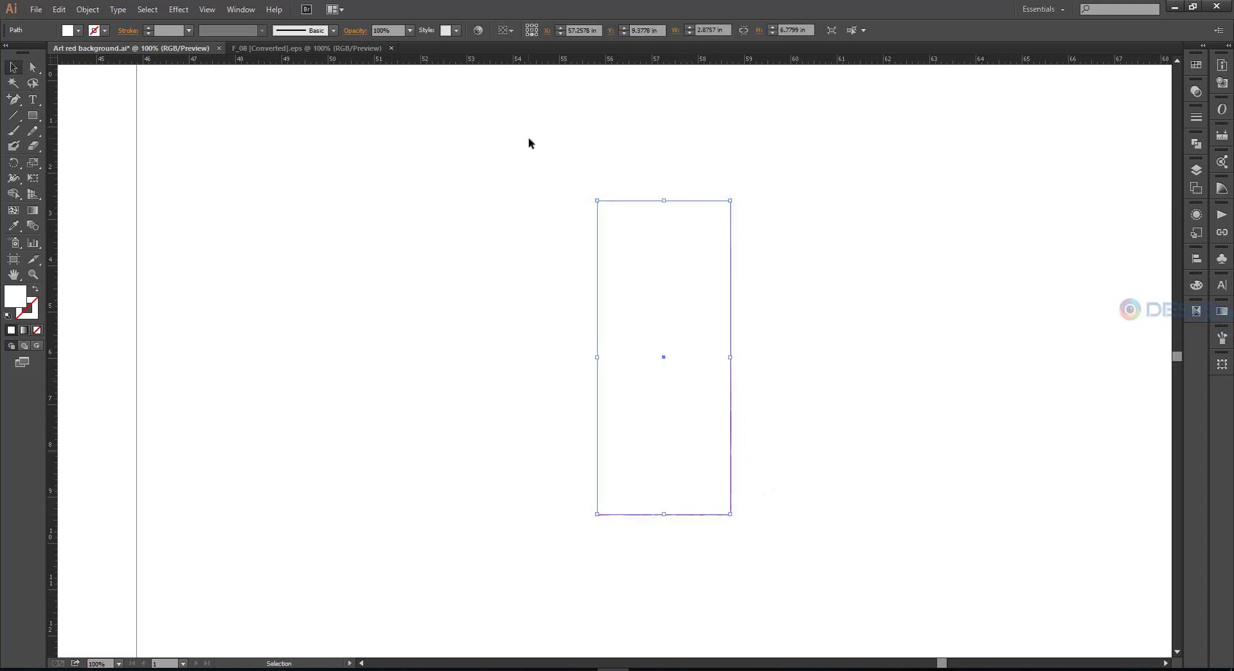
{"action": "left_click", "coordinate": [811, 559]}
{"action": "left_click_drag", "start_coordinate": [811, 560], "coordinate": [837, 553]}
{"action": "key", "text": "ctrl+7"}
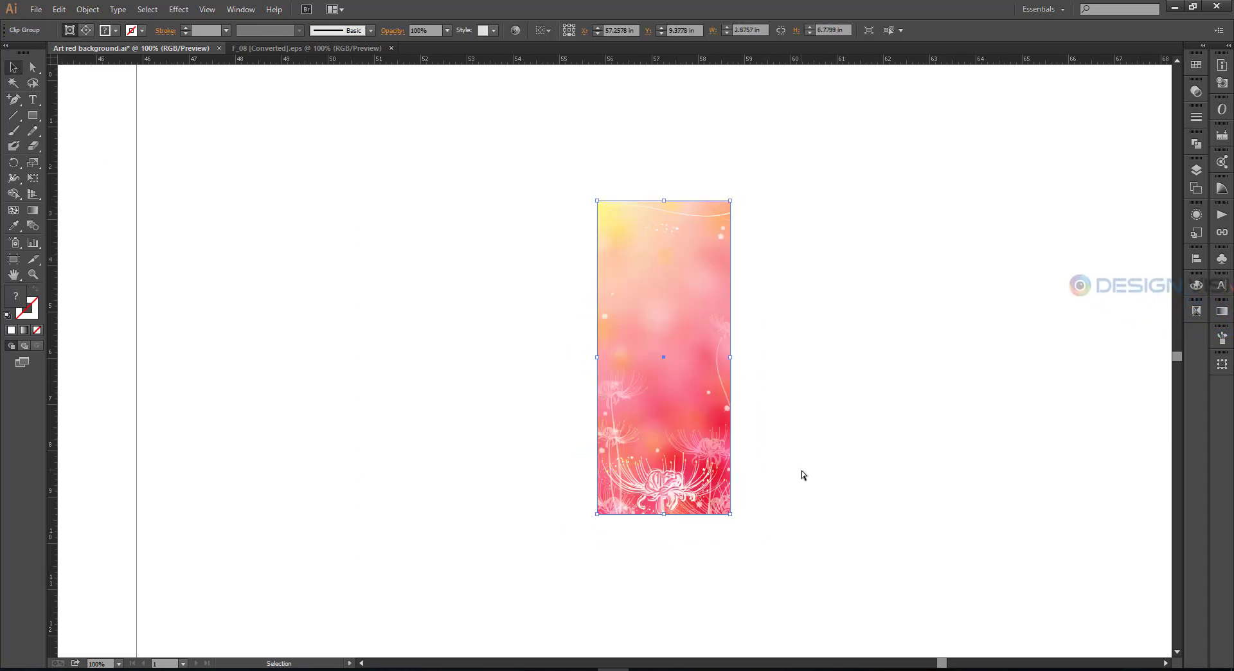
{"action": "left_click", "coordinate": [790, 411]}
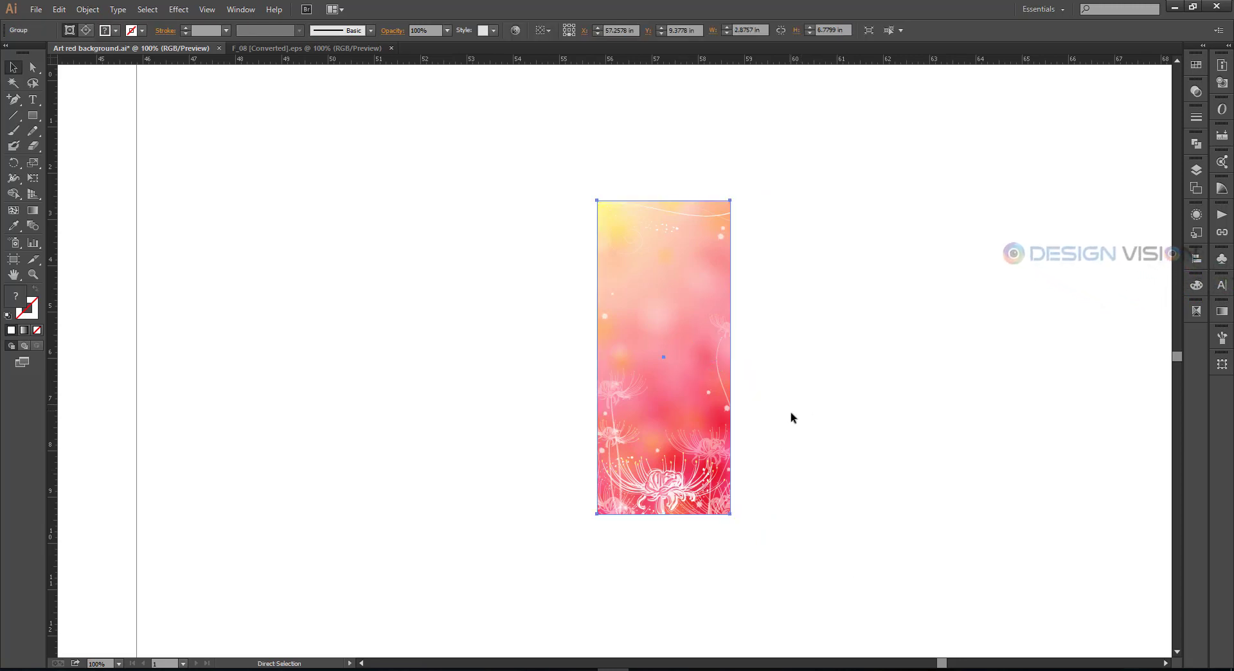
Place the clipped artwork on the first wide panel and scale it to fill the panel, about 6.7 by 16.25 in
{"action": "scroll", "coordinate": [915, 441], "scroll_direction": "down", "scroll_amount": 2}
{"action": "left_click_drag", "start_coordinate": [692, 501], "coordinate": [917, 487]}
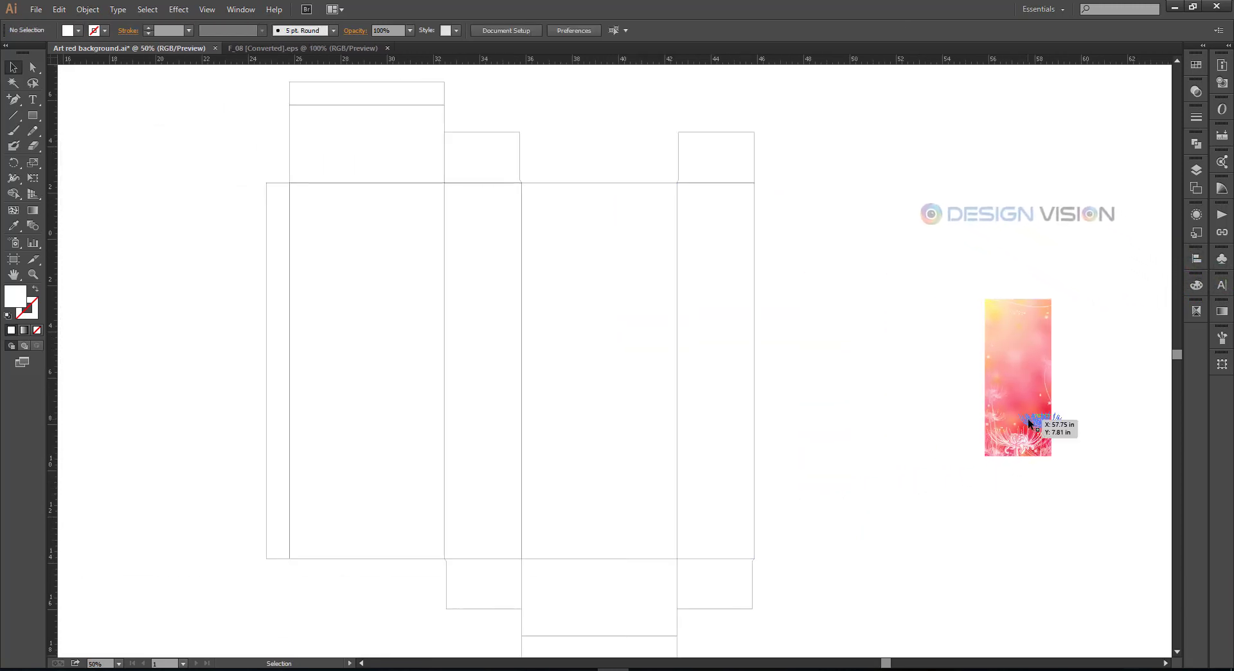
{"action": "left_click_drag", "start_coordinate": [1040, 348], "coordinate": [345, 232]}
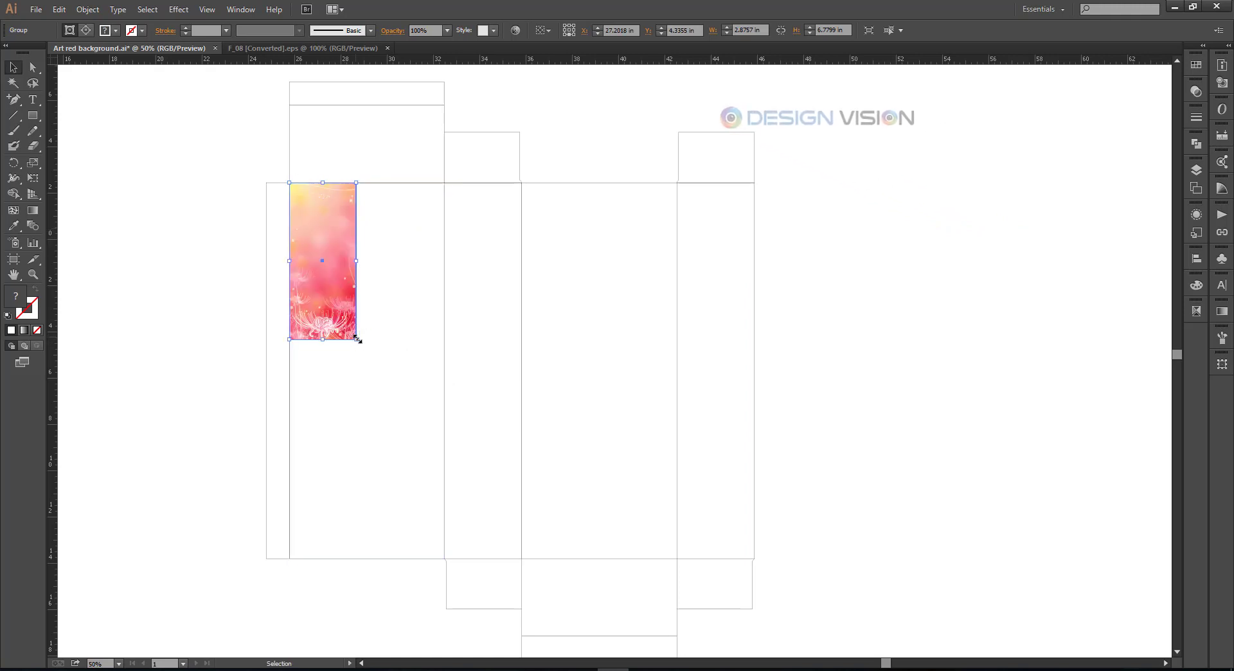
{"action": "left_click_drag", "start_coordinate": [357, 339], "coordinate": [444, 565]}
{"action": "scroll", "coordinate": [447, 560], "scroll_direction": "up", "scroll_amount": 7}
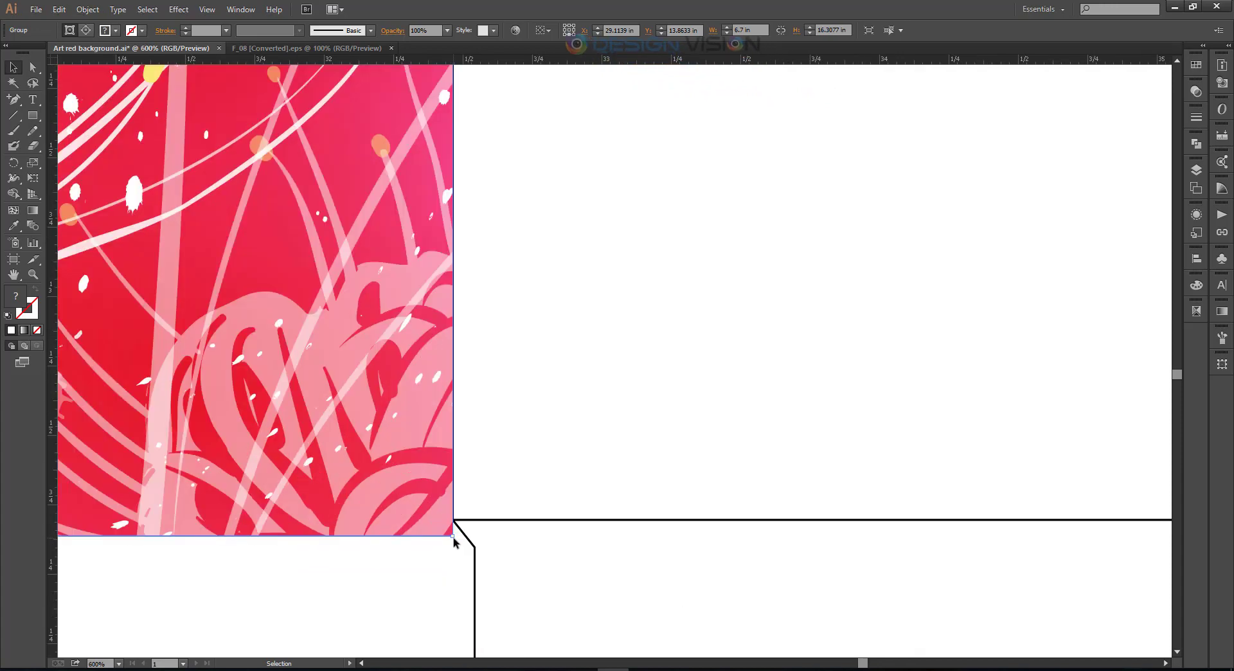
{"action": "mouse_move", "coordinate": [432, 517]}
{"action": "left_mouse_down"}
{"action": "mouse_move", "coordinate": [416, 497]}
{"action": "mouse_move", "coordinate": [454, 519]}
{"action": "left_mouse_up"}
{"action": "scroll", "coordinate": [483, 518], "scroll_direction": "down", "scroll_amount": 6}
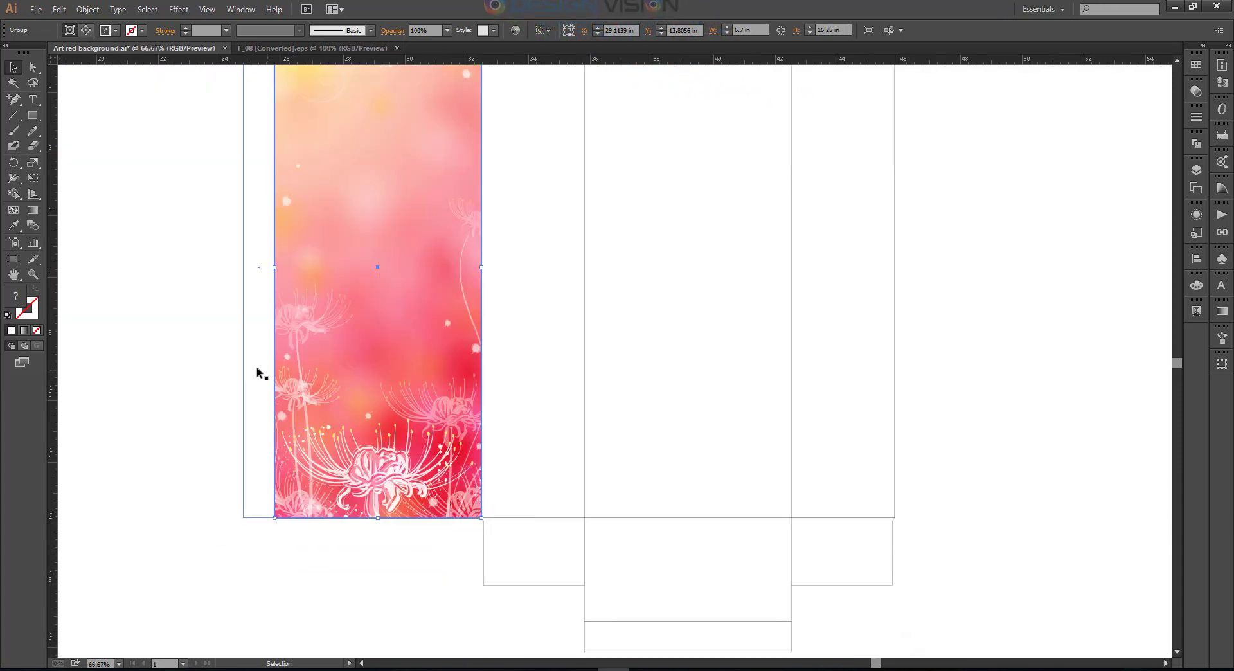
{"action": "left_click", "coordinate": [215, 355]}
{"action": "scroll", "coordinate": [661, 413], "scroll_direction": "down", "scroll_amount": 1}
{"action": "scroll", "coordinate": [774, 416], "scroll_direction": "up", "scroll_amount": 3}
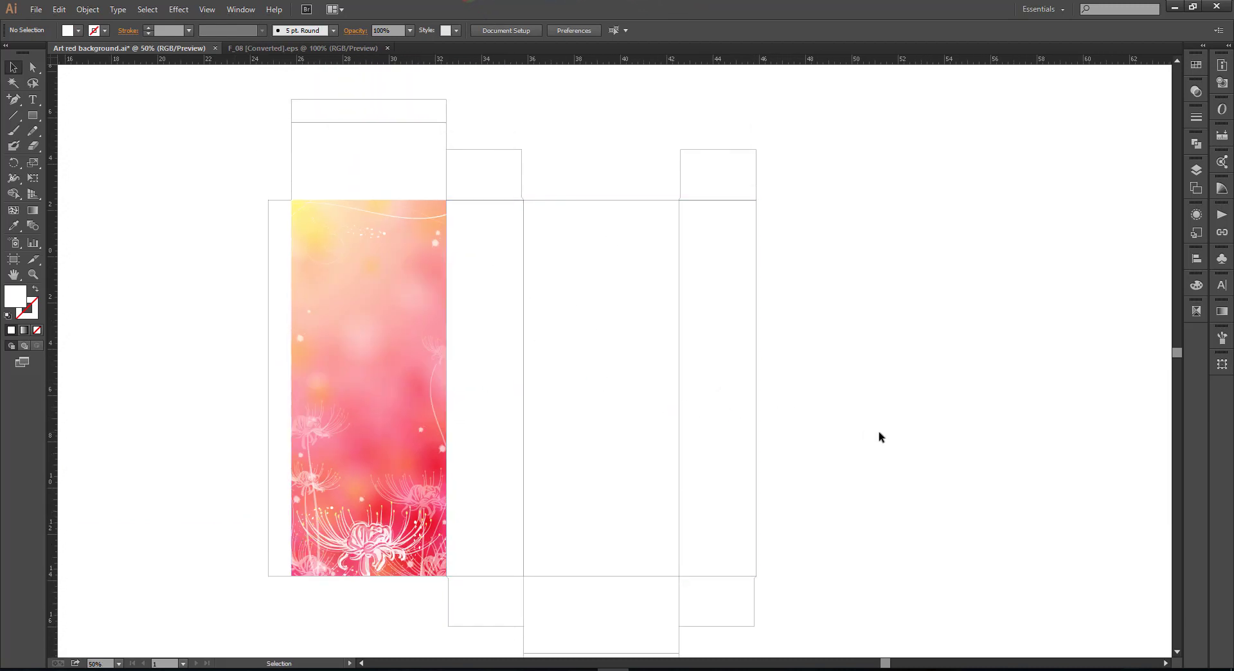
Copy the flower artwork from the first wide panel onto the second wide panel
{"action": "left_click_drag", "start_coordinate": [849, 359], "coordinate": [874, 397]}
{"action": "left_click_drag", "start_coordinate": [400, 385], "coordinate": [626, 397]}
{"action": "left_click", "coordinate": [855, 421]}
{"action": "scroll", "coordinate": [852, 425], "scroll_direction": "down", "scroll_amount": 1}
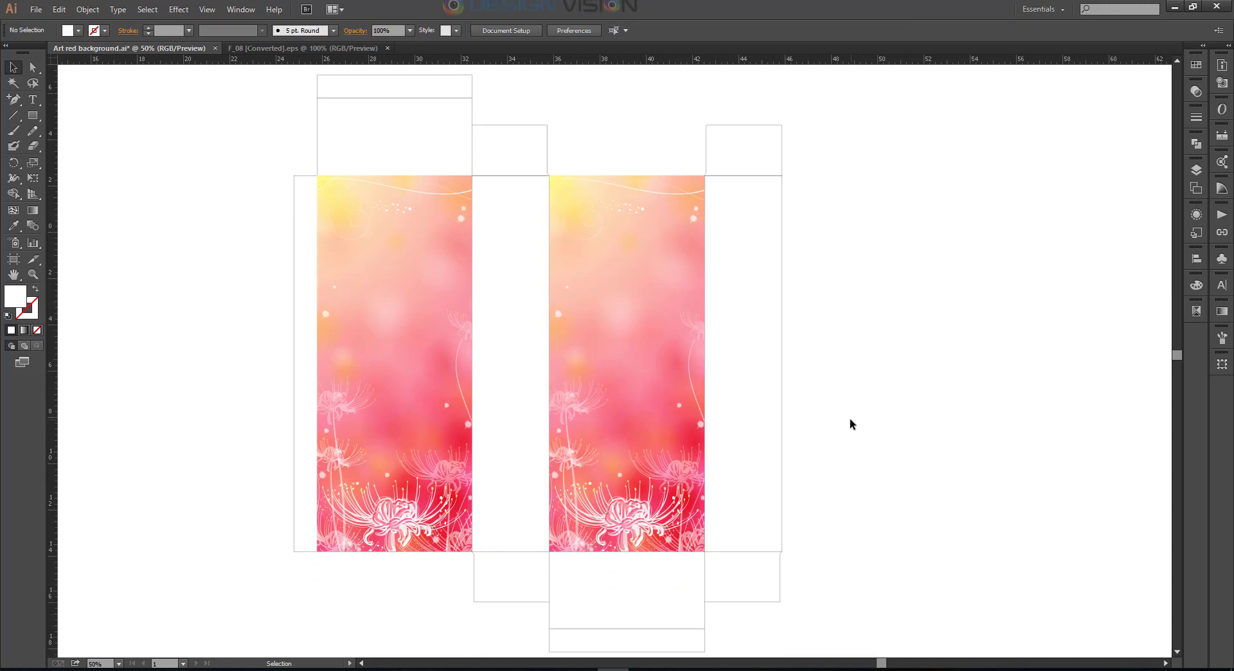
{"action": "left_click_drag", "start_coordinate": [880, 390], "coordinate": [922, 388]}
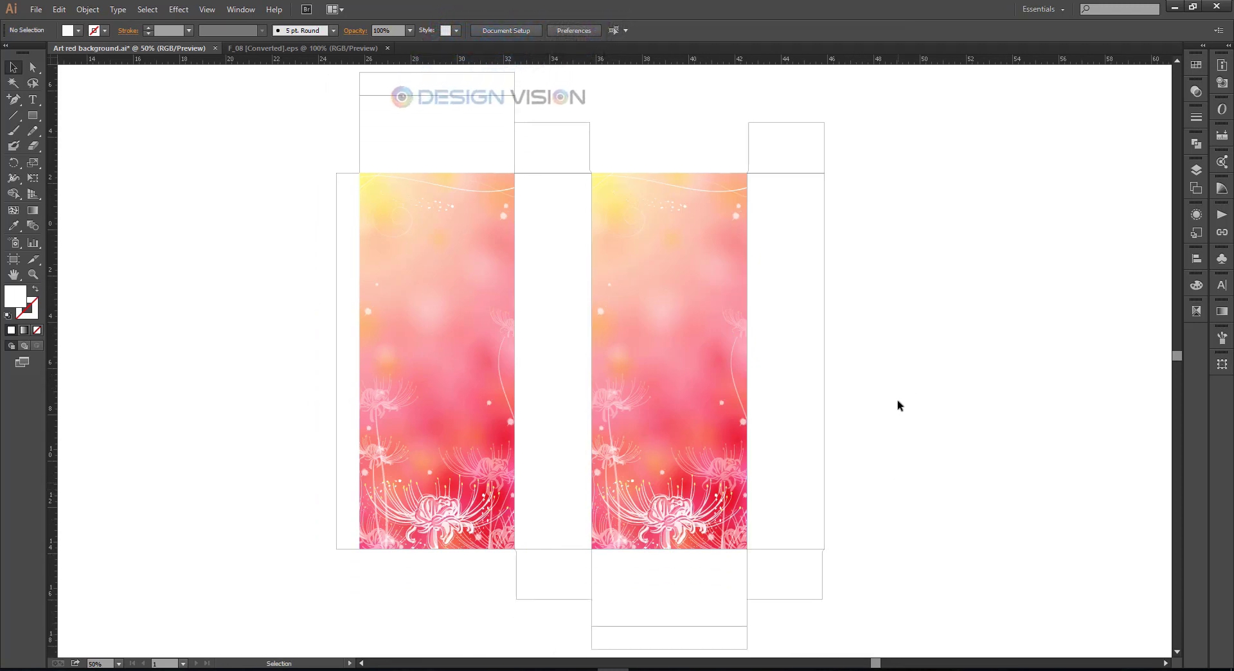
{"action": "scroll", "coordinate": [899, 405], "scroll_direction": "up", "scroll_amount": 1}
{"action": "scroll", "coordinate": [901, 410], "scroll_direction": "down", "scroll_amount": 2}
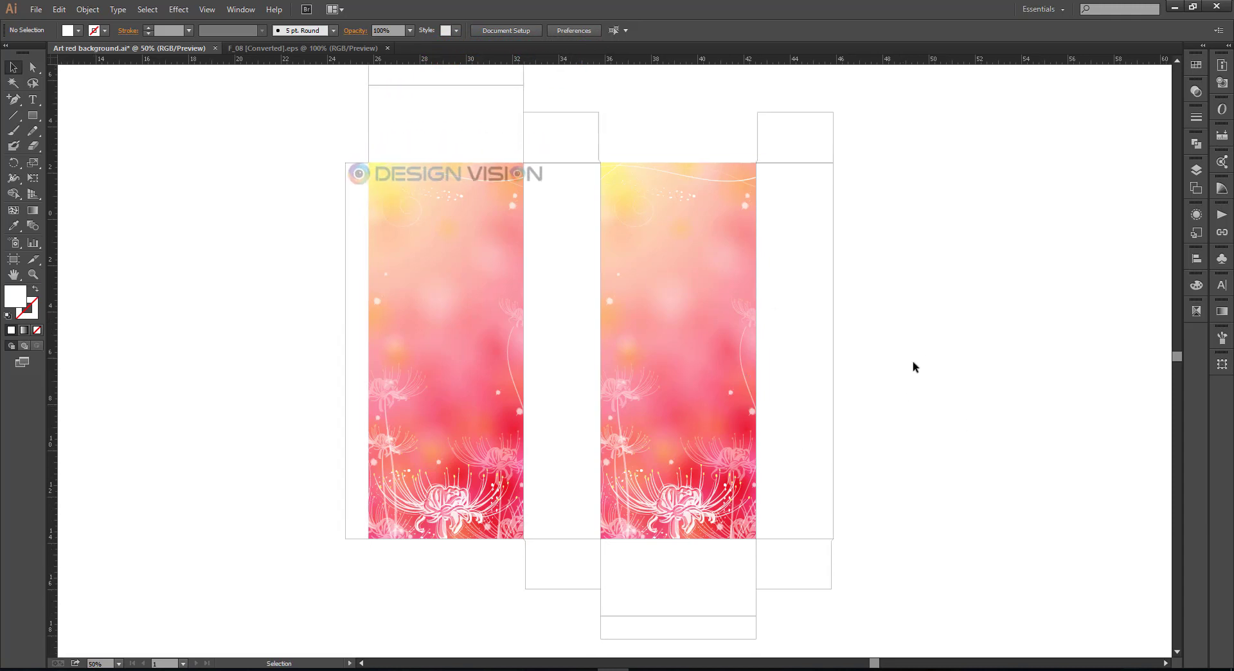
{"action": "left_click_drag", "start_coordinate": [915, 366], "coordinate": [944, 390]}
{"action": "left_click_drag", "start_coordinate": [936, 330], "coordinate": [935, 369]}
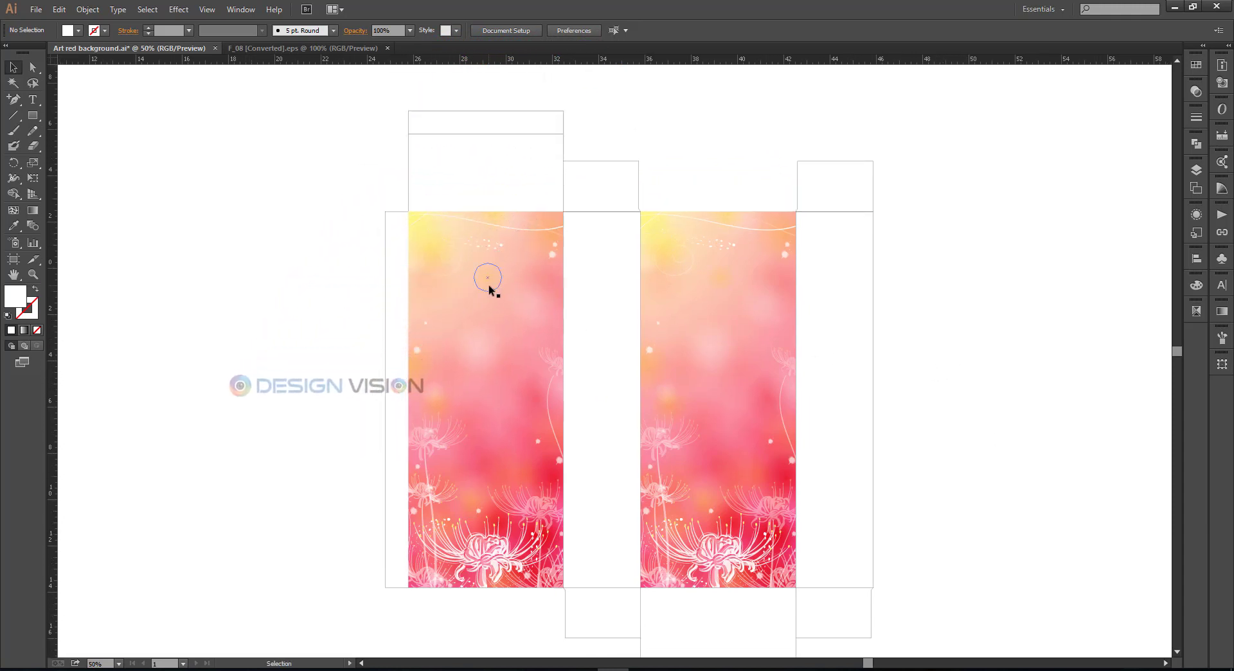
{"action": "scroll", "coordinate": [975, 430], "scroll_direction": "down", "scroll_amount": 1}
{"action": "scroll", "coordinate": [939, 385], "scroll_direction": "up", "scroll_amount": 1}
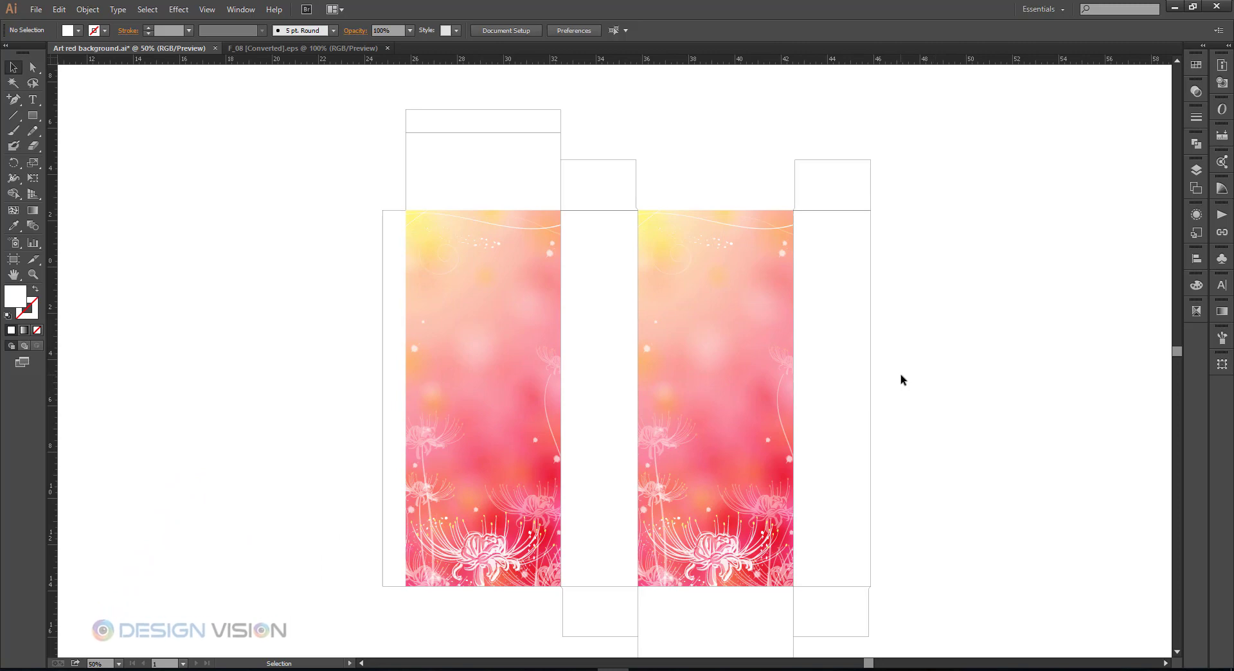
Stretch the first wide panel's artwork upward over the large top flap and tuck strip, to about 20.6 in high
{"action": "left_click_drag", "start_coordinate": [652, 350], "coordinate": [669, 349]}
{"action": "left_click", "coordinate": [523, 371]}
{"action": "left_click_drag", "start_coordinate": [523, 372], "coordinate": [523, 387]}
{"action": "left_click_drag", "start_coordinate": [501, 225], "coordinate": [501, 122]}
Send the flower artwork behind the box template and remove the template's fill, keeping its outlines
{"action": "key", "text": "ctrl+shift+["}
{"action": "left_click", "coordinate": [483, 382]}
{"action": "left_click", "coordinate": [37, 330]}
{"action": "scroll", "coordinate": [937, 473], "scroll_direction": "down", "scroll_amount": 2}
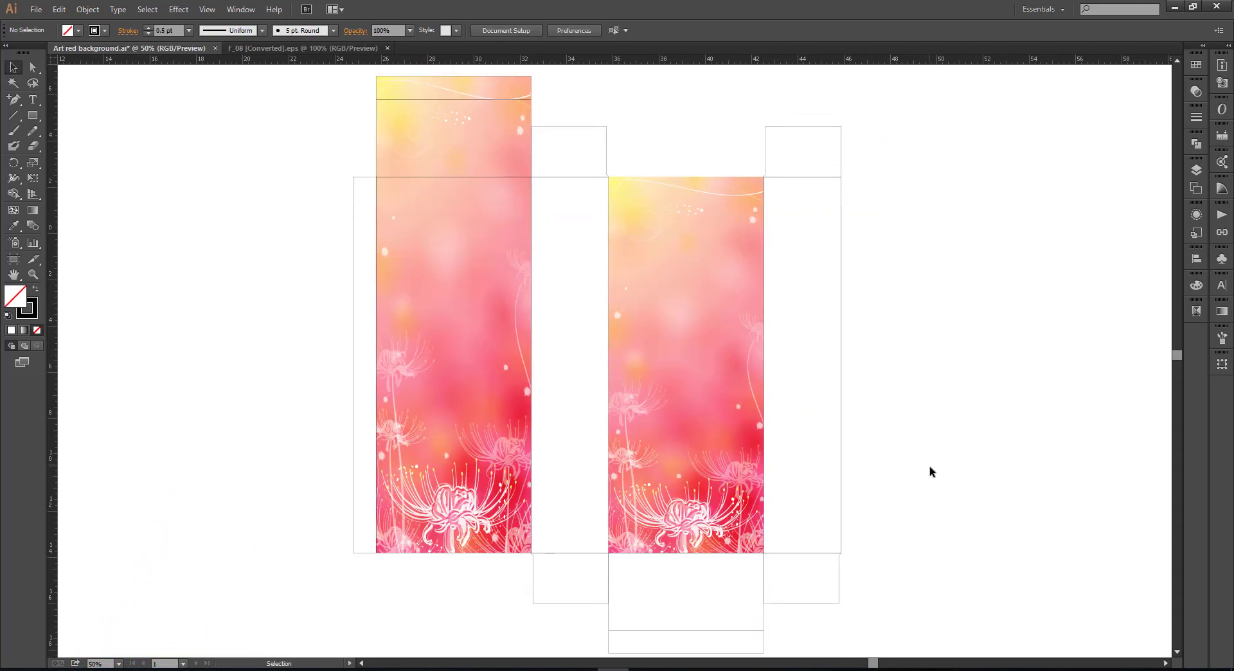
Try to stretch the second wide panel's artwork downward over the lower flap and tuck strip
{"action": "left_click", "coordinate": [720, 411]}
{"action": "left_click_drag", "start_coordinate": [686, 537], "coordinate": [667, 639]}
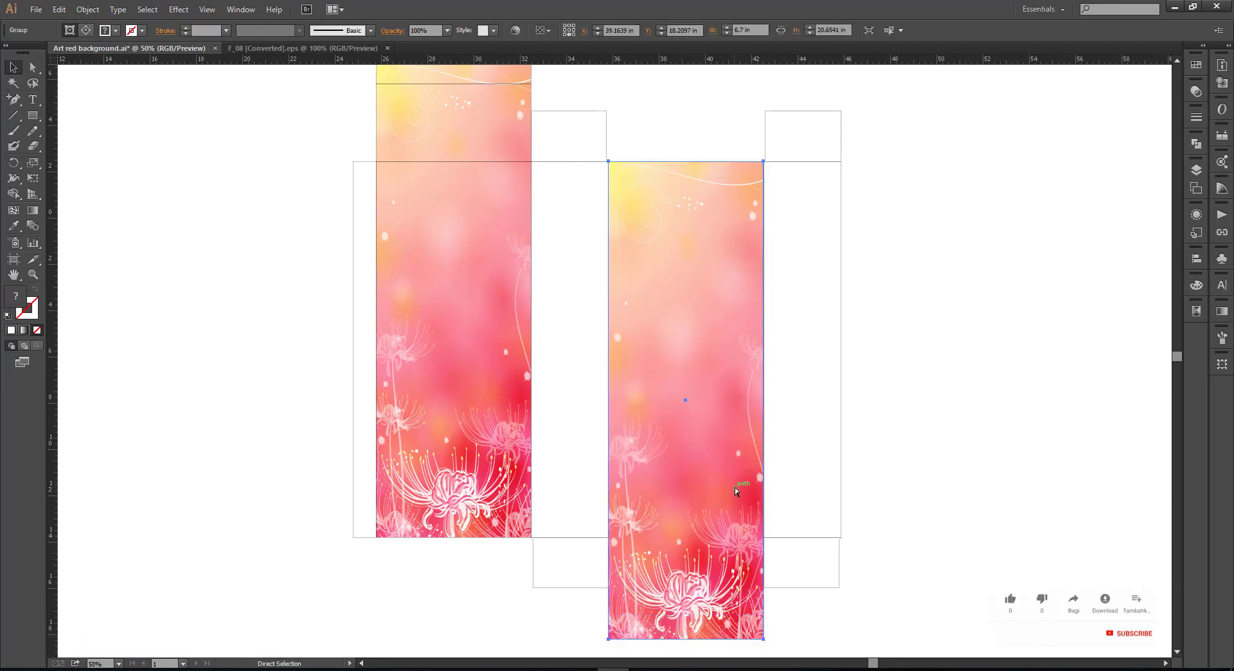
{"action": "scroll", "coordinate": [972, 452], "scroll_direction": "right", "scroll_amount": 1}
{"action": "left_click", "coordinate": [973, 452]}
{"action": "key", "text": "ctrl+z"}
Shrink the first wide panel's flower artwork from above to about 16.2 in high, fitting it to the panel's upper fold line
{"action": "scroll", "coordinate": [778, 587], "scroll_direction": "down", "scroll_amount": 2}
{"action": "scroll", "coordinate": [777, 587], "scroll_direction": "up", "scroll_amount": 5}
{"action": "left_click", "coordinate": [443, 289]}
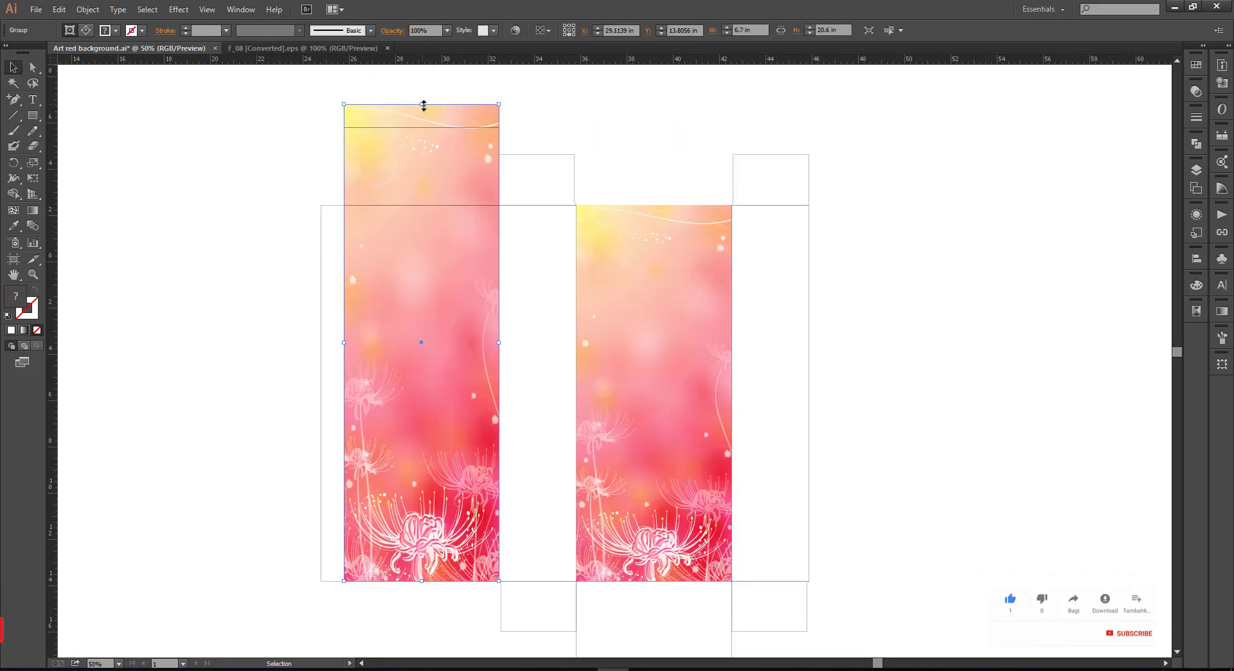
{"action": "left_click_drag", "start_coordinate": [422, 105], "coordinate": [422, 204]}
{"action": "left_click", "coordinate": [903, 364]}
{"action": "scroll", "coordinate": [904, 364], "scroll_direction": "up", "scroll_amount": 1}
{"action": "scroll", "coordinate": [904, 363], "scroll_direction": "left", "scroll_amount": 7}
{"action": "scroll", "coordinate": [347, 357], "scroll_direction": "up", "scroll_amount": 6}
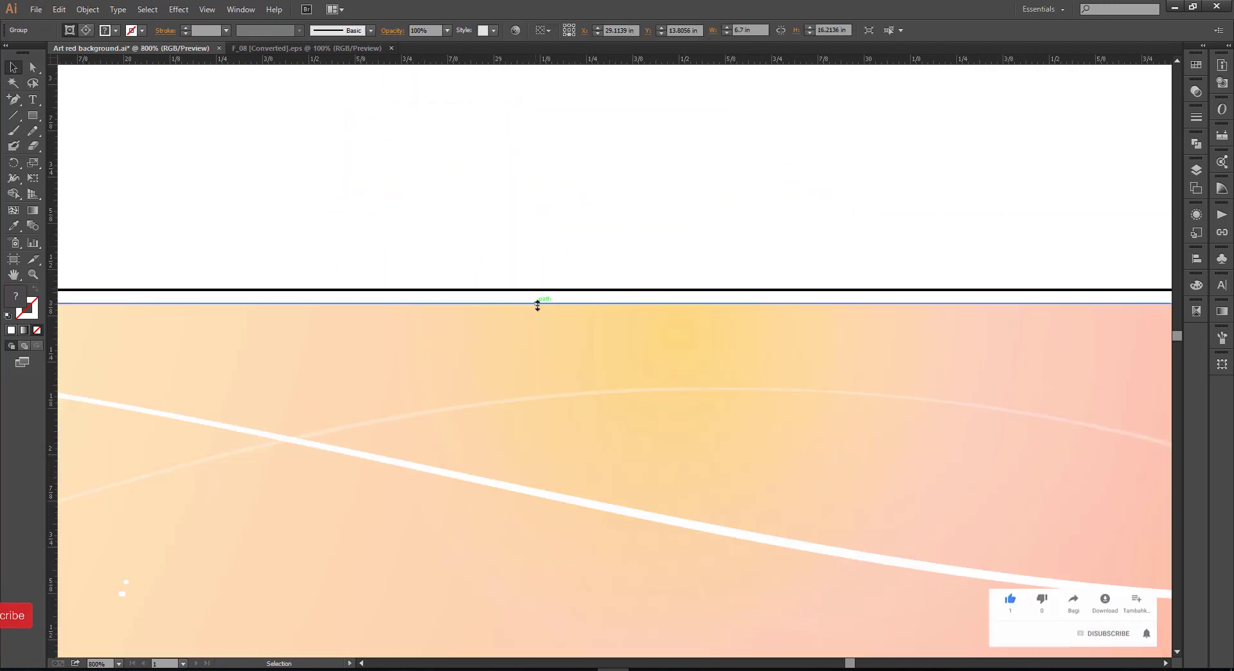
{"action": "scroll", "coordinate": [537, 302], "scroll_direction": "down", "scroll_amount": 4}
Add the text "Beauty & Health" beside the first wide panel
{"action": "key", "text": "t"}
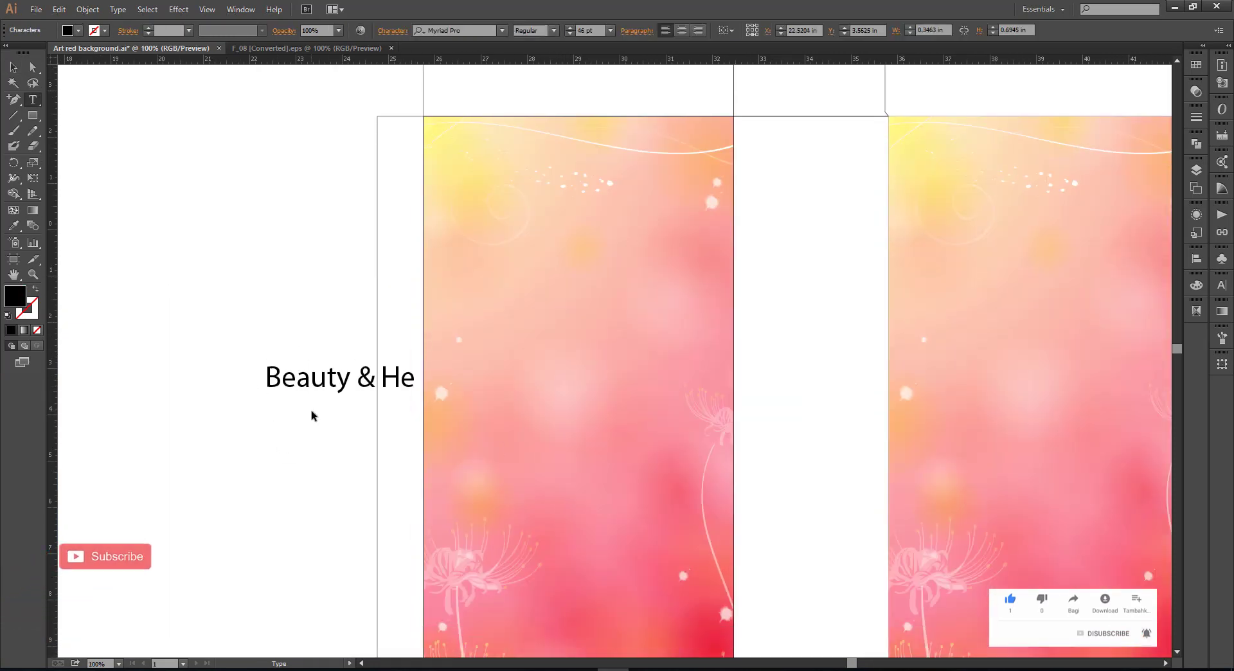
{"action": "type", "text": "h"}
{"action": "key", "text": "Escape"}
Create a vertical guide through the first wide panel's centre and place the Beauty & Health text on it
{"action": "scroll", "coordinate": [350, 165], "scroll_direction": "down", "scroll_amount": 2}
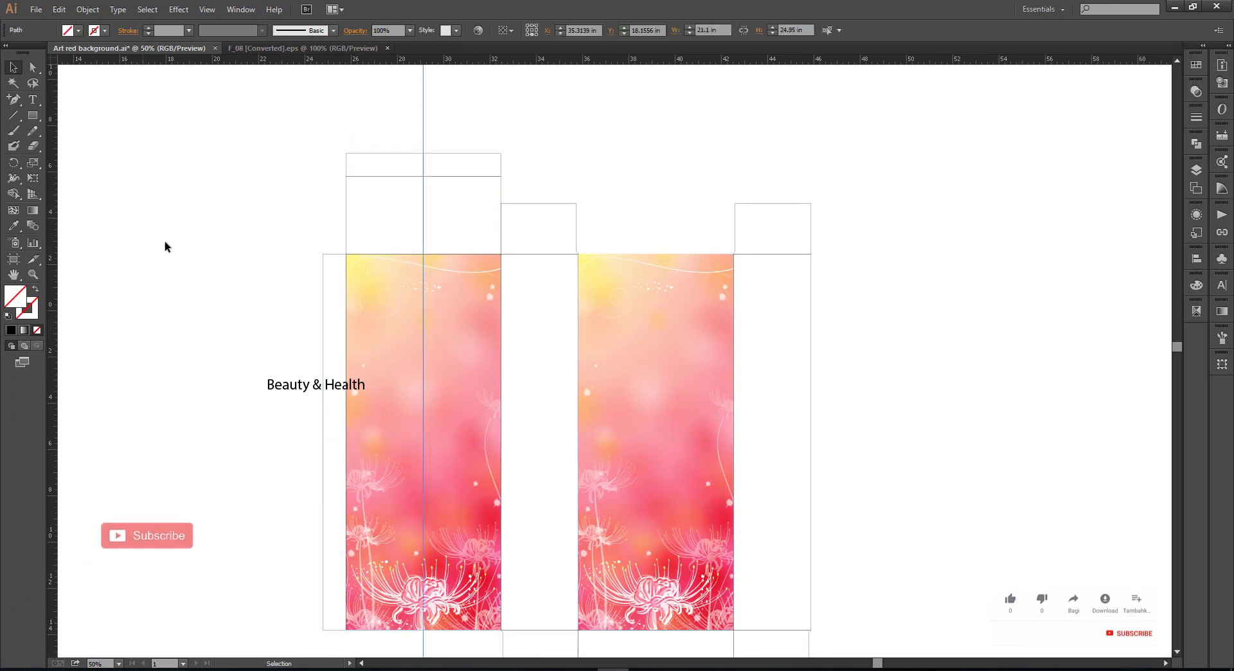
{"action": "scroll", "coordinate": [166, 246], "scroll_direction": "up", "scroll_amount": 3}
{"action": "left_click_drag", "start_coordinate": [461, 342], "coordinate": [455, 342]}
{"action": "scroll", "coordinate": [456, 343], "scroll_direction": "up", "scroll_amount": 3}
{"action": "scroll", "coordinate": [441, 359], "scroll_direction": "down", "scroll_amount": 5}
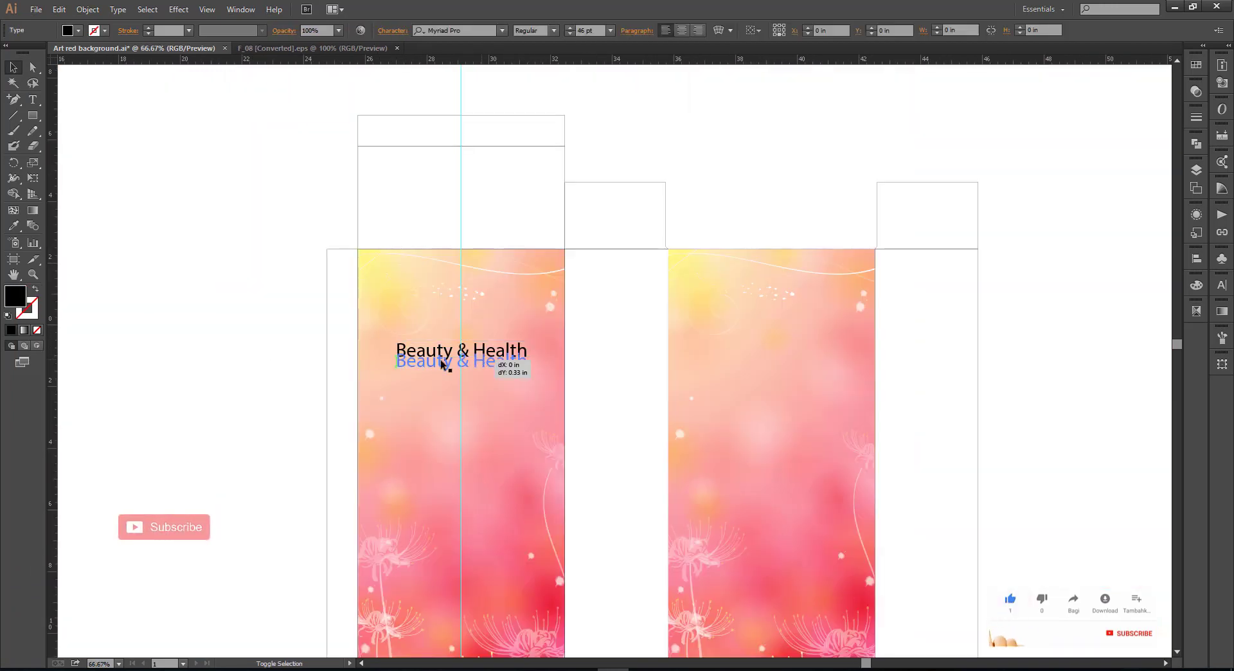
Set the Beauty & Health text in Niagara Solid and enlarge it to 67.98 pt, centred on the guide
{"action": "scroll", "coordinate": [441, 360], "scroll_direction": "up", "scroll_amount": 1}
{"action": "left_click", "coordinate": [478, 30]}
{"action": "key", "text": "Down"}
{"action": "scroll", "coordinate": [368, 349], "scroll_direction": "up", "scroll_amount": 2}
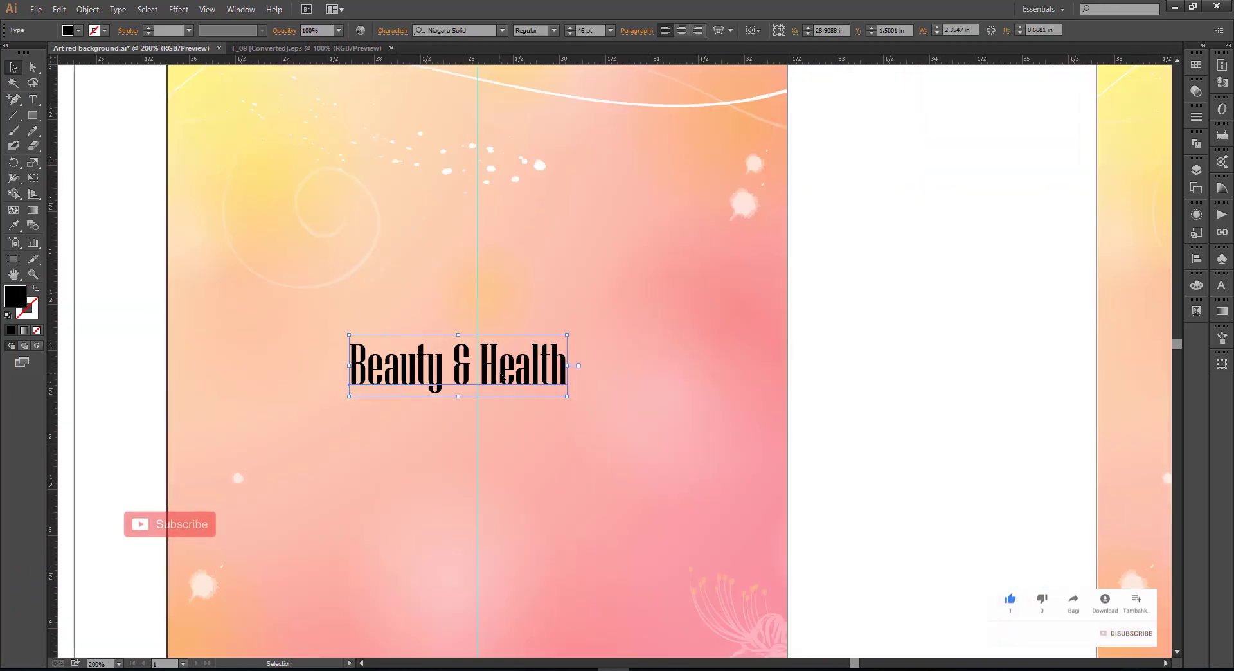
{"action": "scroll", "coordinate": [516, 354], "scroll_direction": "down", "scroll_amount": 3}
{"action": "key", "text": "ctrl+shift+a"}
{"action": "scroll", "coordinate": [559, 334], "scroll_direction": "up", "scroll_amount": 1}
{"action": "scroll", "coordinate": [528, 309], "scroll_direction": "down", "scroll_amount": 3}
{"action": "left_click", "coordinate": [529, 302]}
{"action": "scroll", "coordinate": [528, 302], "scroll_direction": "up", "scroll_amount": 1}
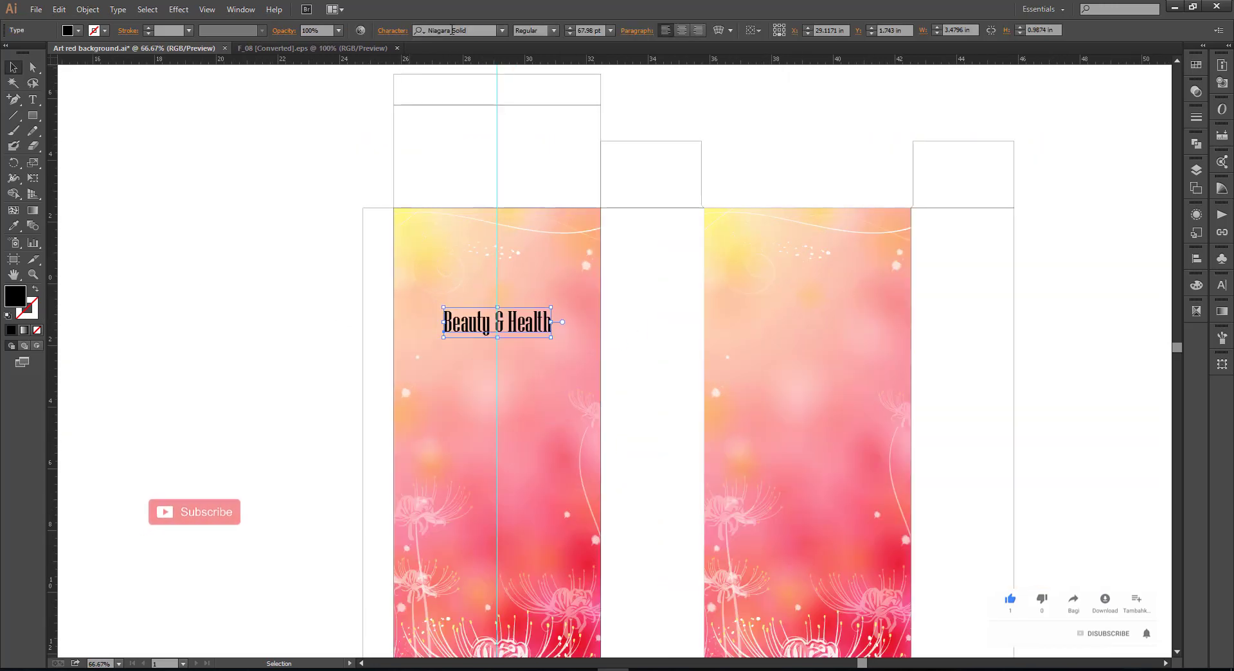
Browse the installed fonts for the Beauty & Health text and set it in Tw Cen MT Condensed
{"action": "left_click", "coordinate": [452, 30]}
{"action": "key", "text": "Down"}
{"action": "key", "text": "Down"}
{"action": "key", "text": "Down"}
{"action": "key", "text": "Down"}
{"action": "key", "text": "Down"}
{"action": "key", "text": "Down"}
{"action": "key", "text": "Down"}
{"action": "key", "text": "Down"}
{"action": "key", "text": "Down"}
{"action": "key", "text": "Down"}
{"action": "key", "text": "Down"}
{"action": "key", "text": "Down"}
{"action": "key", "text": "Down"}
{"action": "key", "text": "Down"}
{"action": "key", "text": "Down"}
{"action": "key", "text": "Down"}
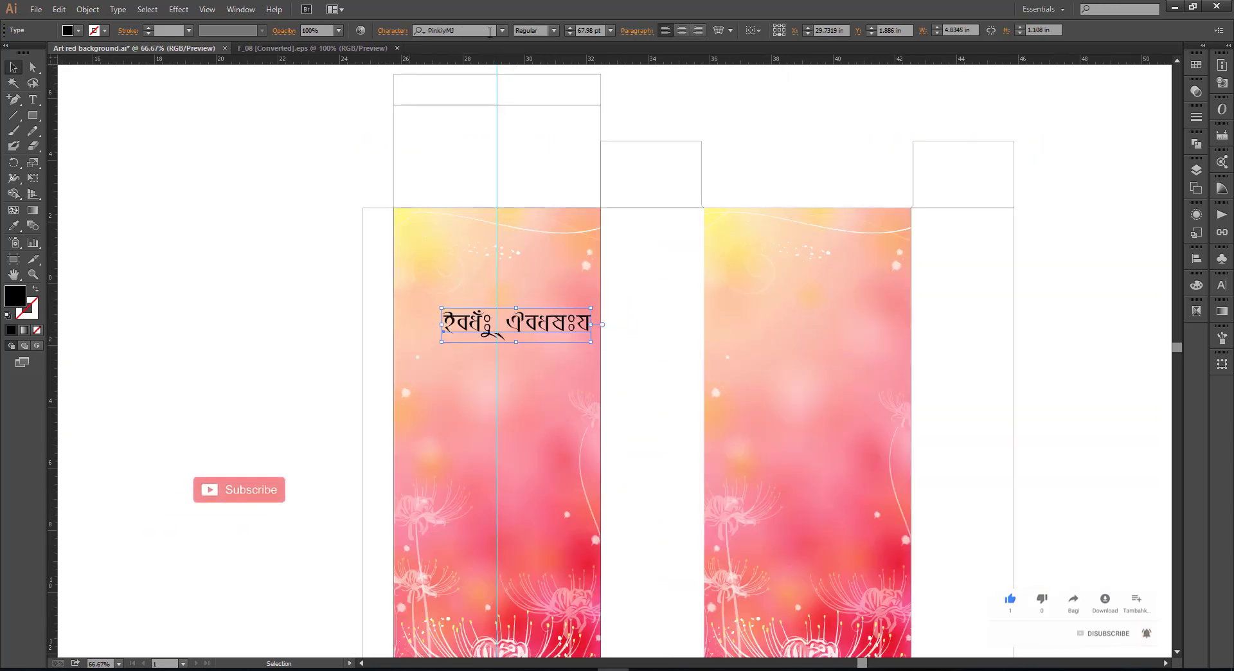
{"action": "key", "text": "Down"}
{"action": "key", "text": "Down"}
{"action": "key", "text": "Down"}
{"action": "key", "text": "Down"}
{"action": "key", "text": "Down"}
{"action": "key", "text": "Down"}
{"action": "key", "text": "Down"}
{"action": "key", "text": "Down"}
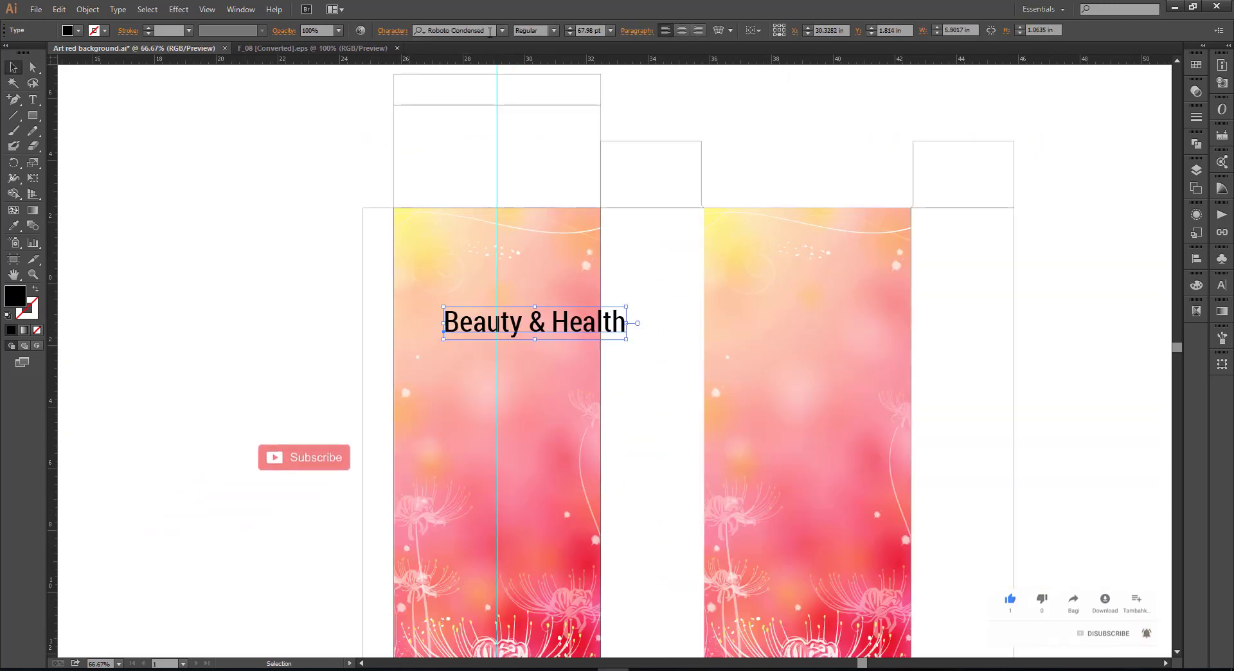
{"action": "key", "text": "Down"}
{"action": "key", "text": "Down"}
{"action": "key", "text": "Down"}
{"action": "key", "text": "Down"}
{"action": "key", "text": "Down"}
{"action": "key", "text": "Down"}
{"action": "key", "text": "Down"}
{"action": "key", "text": "Down"}
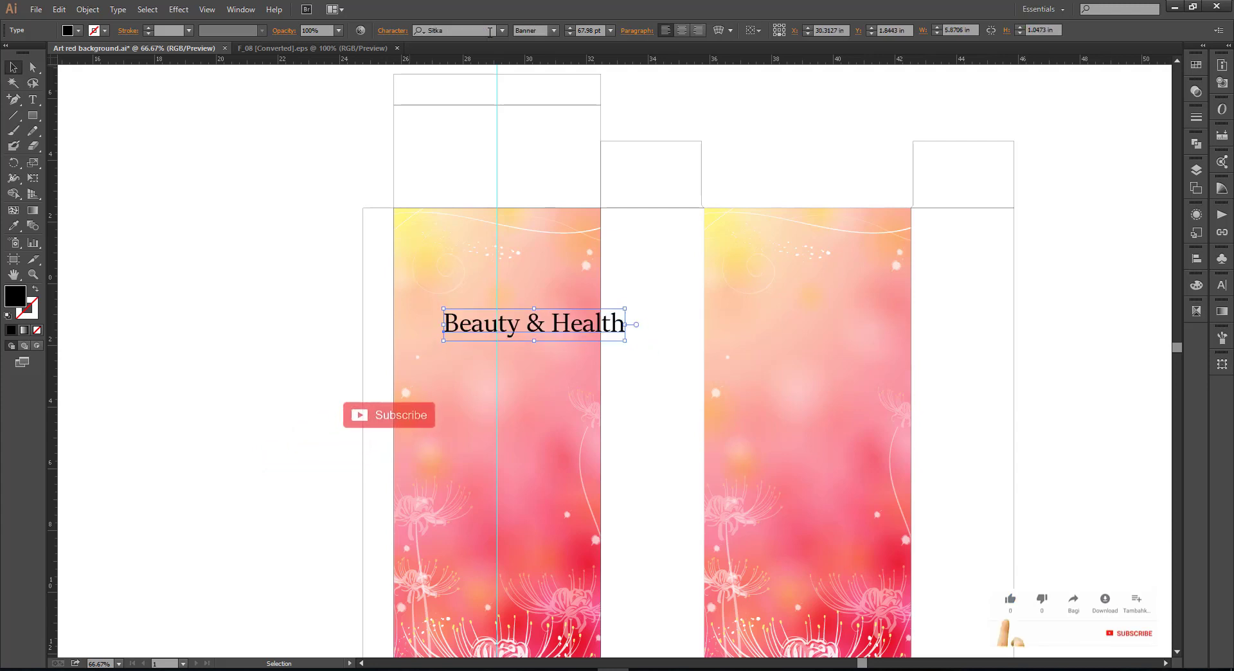
{"action": "key", "text": "Down"}
{"action": "key", "text": "Down"}
{"action": "key", "text": "Down"}
{"action": "key", "text": "Down"}
{"action": "key", "text": "Down"}
{"action": "key", "text": "Down"}
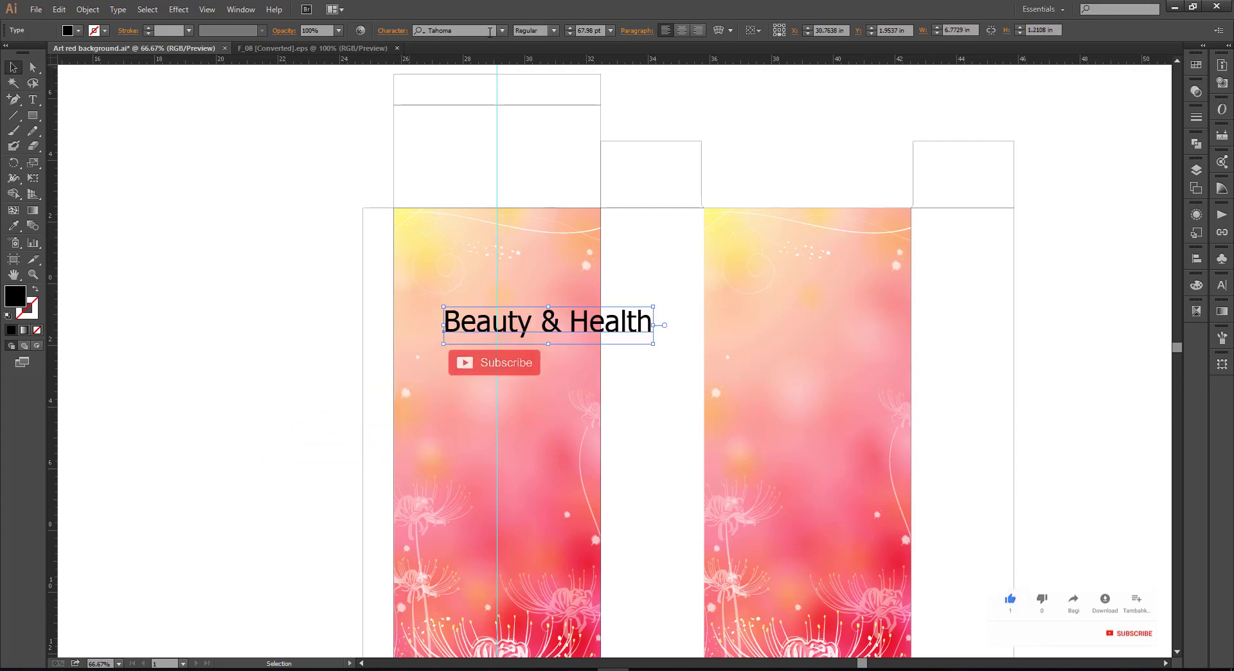
{"action": "key", "text": "Down"}
{"action": "key", "text": "Down"}
{"action": "key", "text": "Down"}
{"action": "key", "text": "Down"}
{"action": "key", "text": "Down"}
{"action": "key", "text": "Down"}
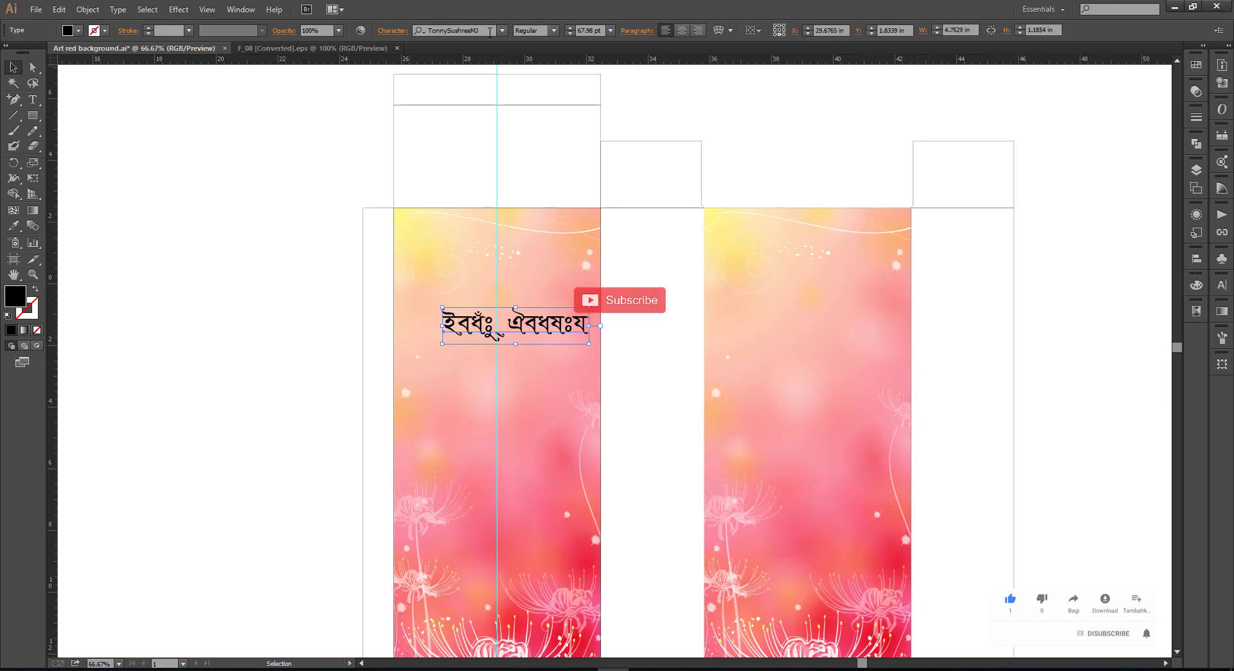
{"action": "scroll", "coordinate": [522, 339], "scroll_direction": "up", "scroll_amount": 3}
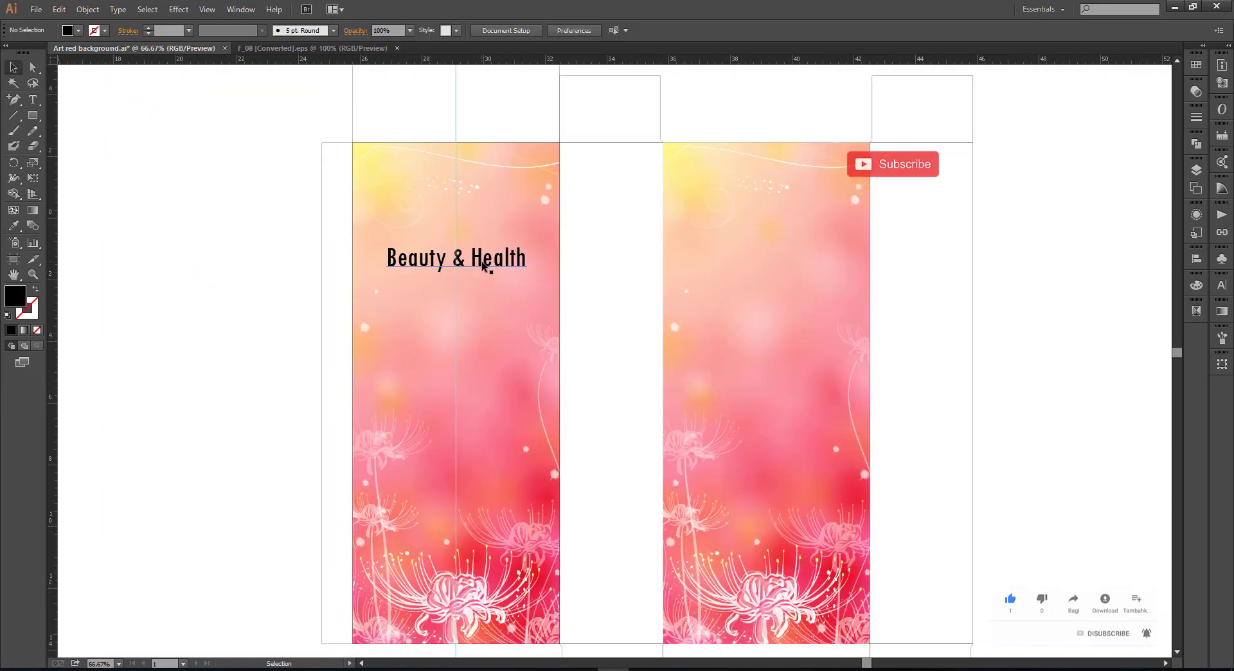
Copy the Beauty & Health text below itself and replace the copy's wording with "N08"
{"action": "left_click_drag", "start_coordinate": [485, 264], "coordinate": [426, 317]}
{"action": "double_click", "coordinate": [460, 310]}
{"action": "key", "text": "ctrl+a"}
{"action": "type", "text": "N"}
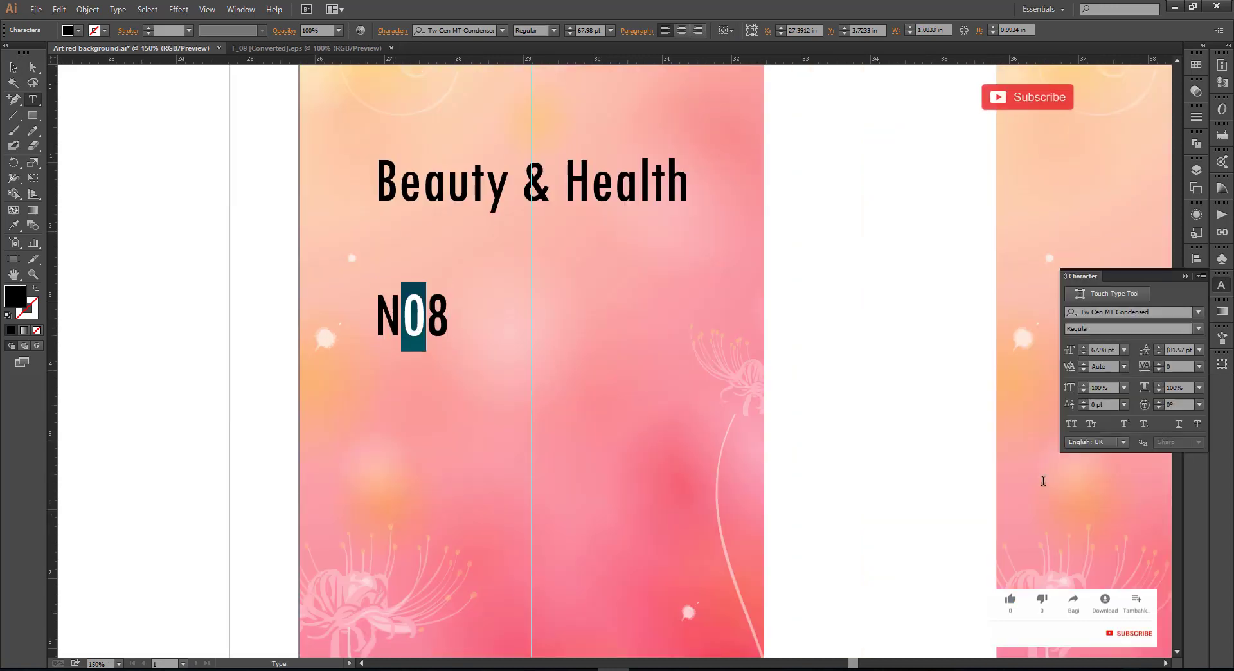
Superscript the 0 in the N08 text, make the text larger and white, and centre it on the panel
{"action": "key", "text": "ctrl+shift+equal"}
{"action": "key", "text": "Escape"}
{"action": "left_click_drag", "start_coordinate": [430, 324], "coordinate": [547, 327]}
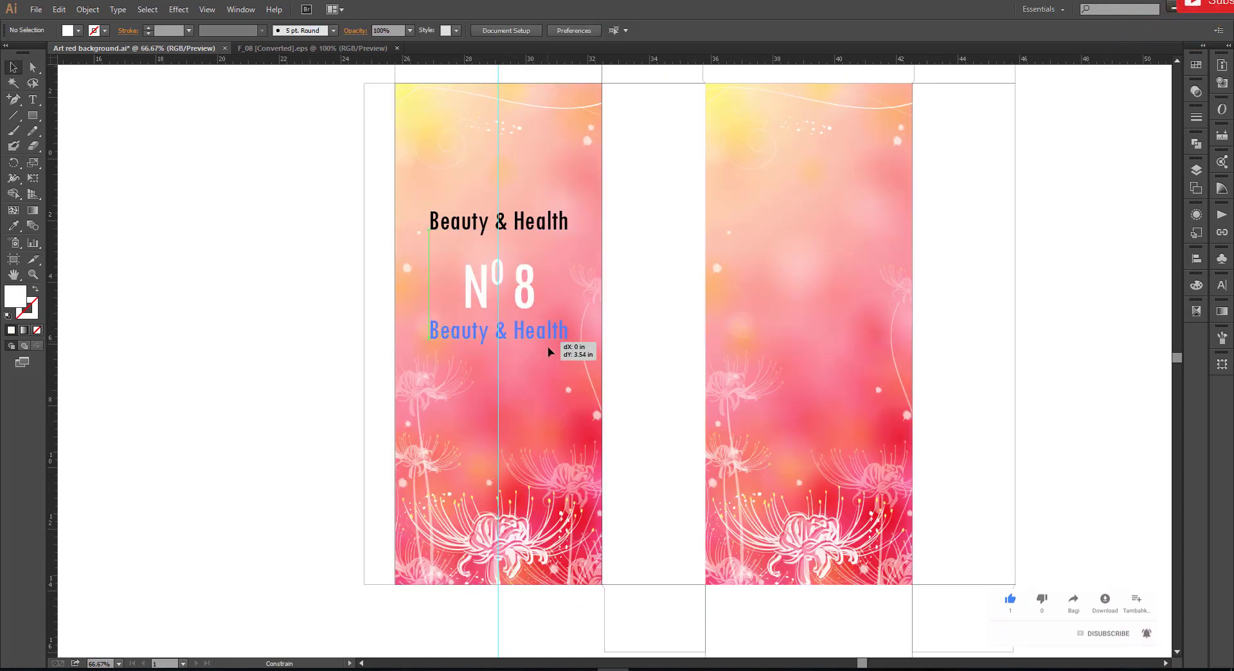
Copy the Beauty & Health text below the number and change it to centred two-line "ANTI-AGING EYE CREAM" at 54.03 pt
{"action": "triple_click", "coordinate": [526, 341]}
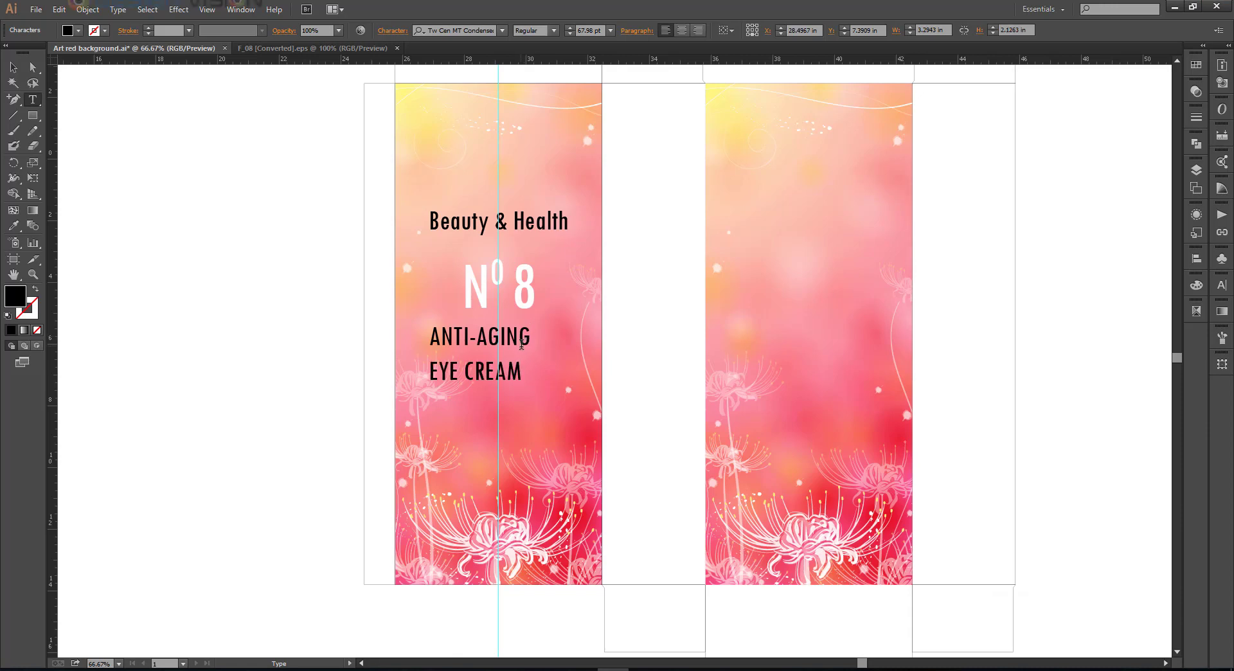
{"action": "key", "text": "Escape"}
{"action": "key", "text": "ctrl+shift+c"}
{"action": "left_click_drag", "start_coordinate": [392, 317], "coordinate": [463, 325]}
Recolour the Beauty & Health and ANTI-AGING EYE CREAM texts dark grey with C, M, Y 0 and K 90, at full opacity
{"action": "left_click", "coordinate": [508, 222]}
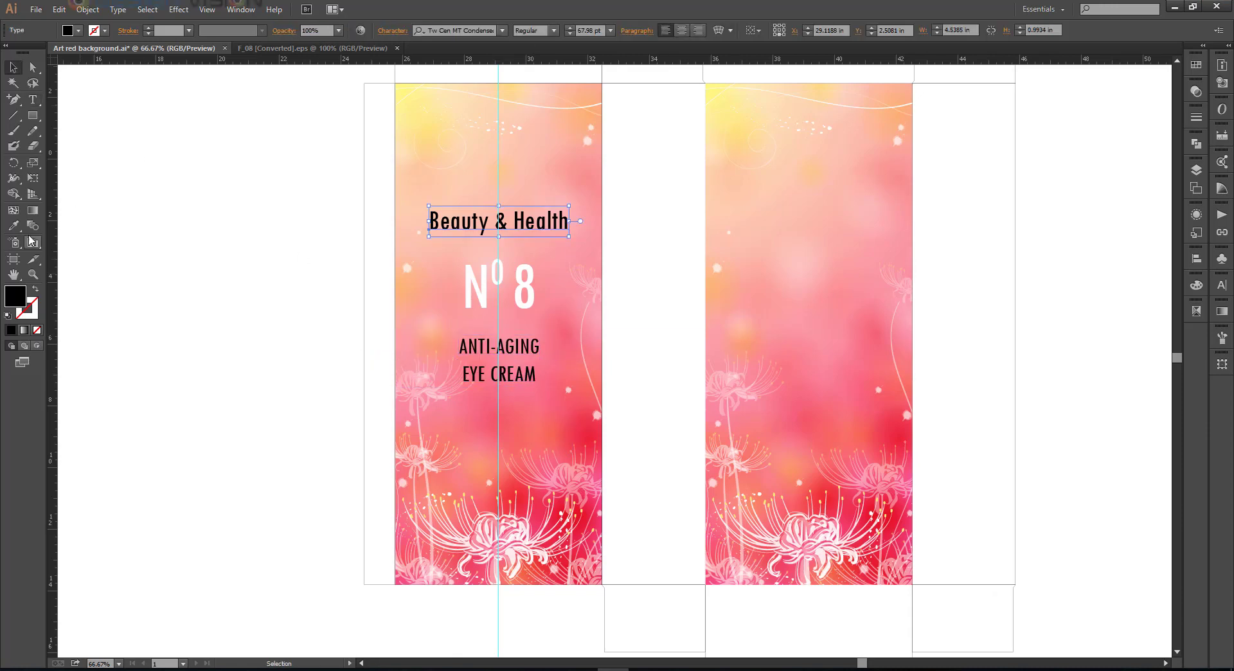
{"action": "left_click", "coordinate": [1196, 285]}
{"action": "left_click", "coordinate": [1176, 276]}
{"action": "left_click", "coordinate": [1077, 348]}
{"action": "left_click", "coordinate": [1073, 345]}
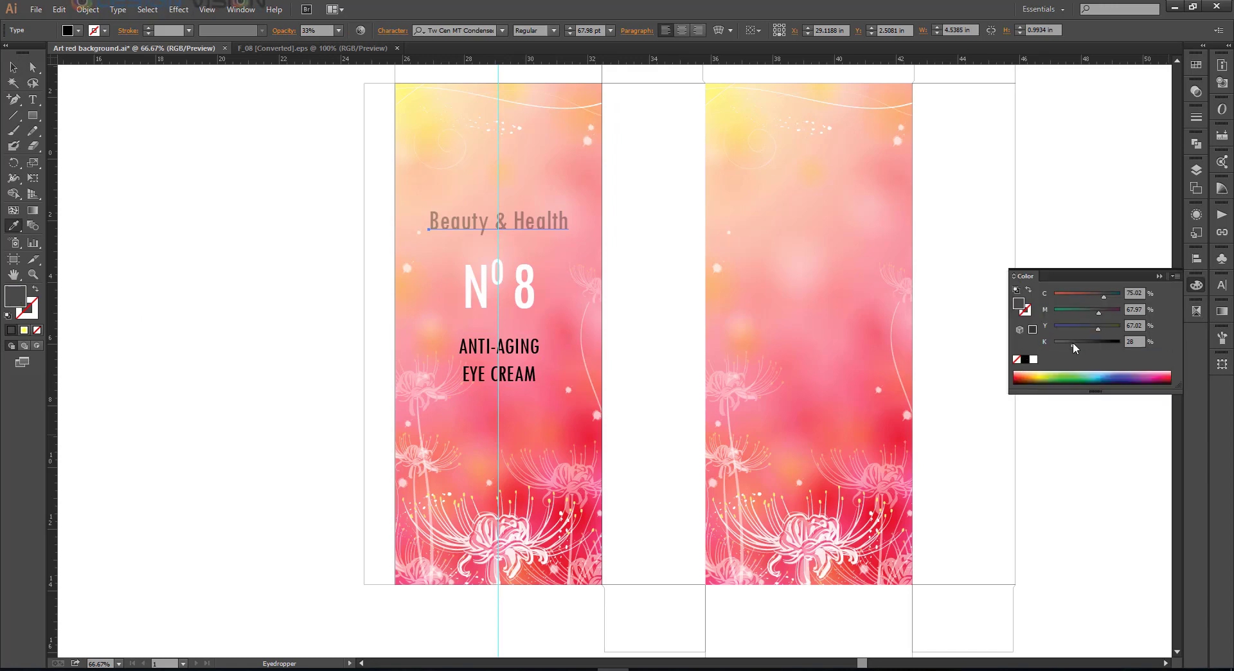
{"action": "left_click", "coordinate": [1197, 91]}
{"action": "left_click", "coordinate": [1173, 98]}
{"action": "left_click", "coordinate": [1188, 256]}
{"action": "left_click", "coordinate": [1196, 284]}
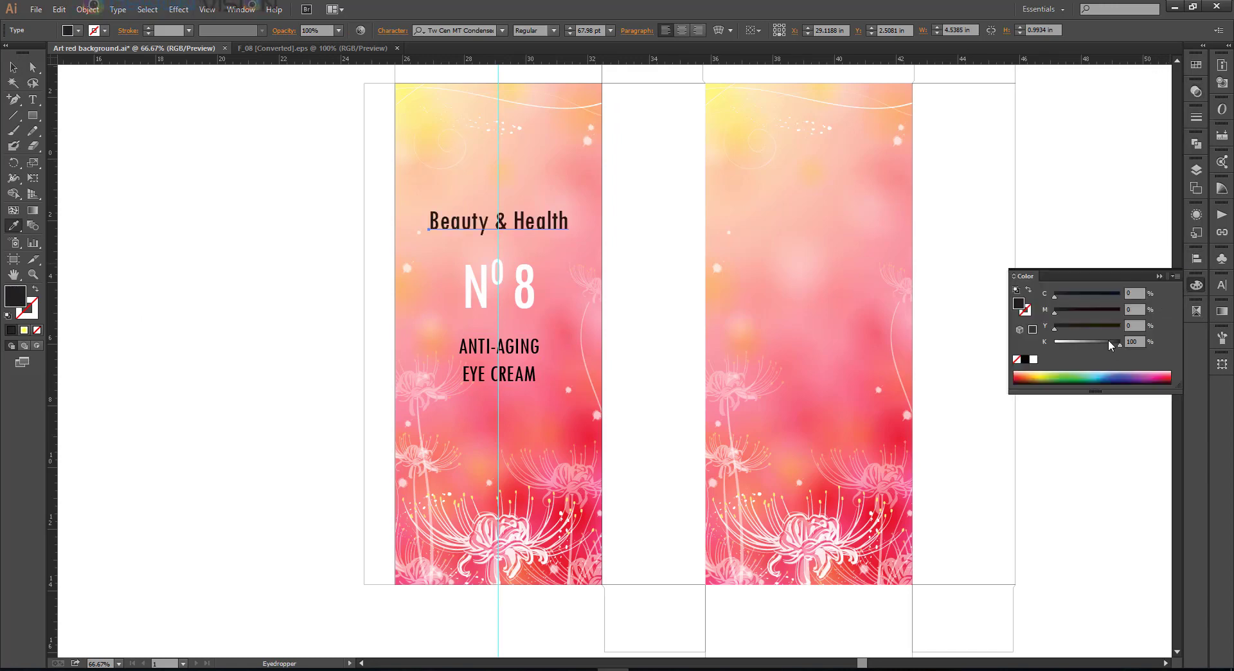
{"action": "left_click", "coordinate": [19, 70]}
{"action": "left_click", "coordinate": [499, 360]}
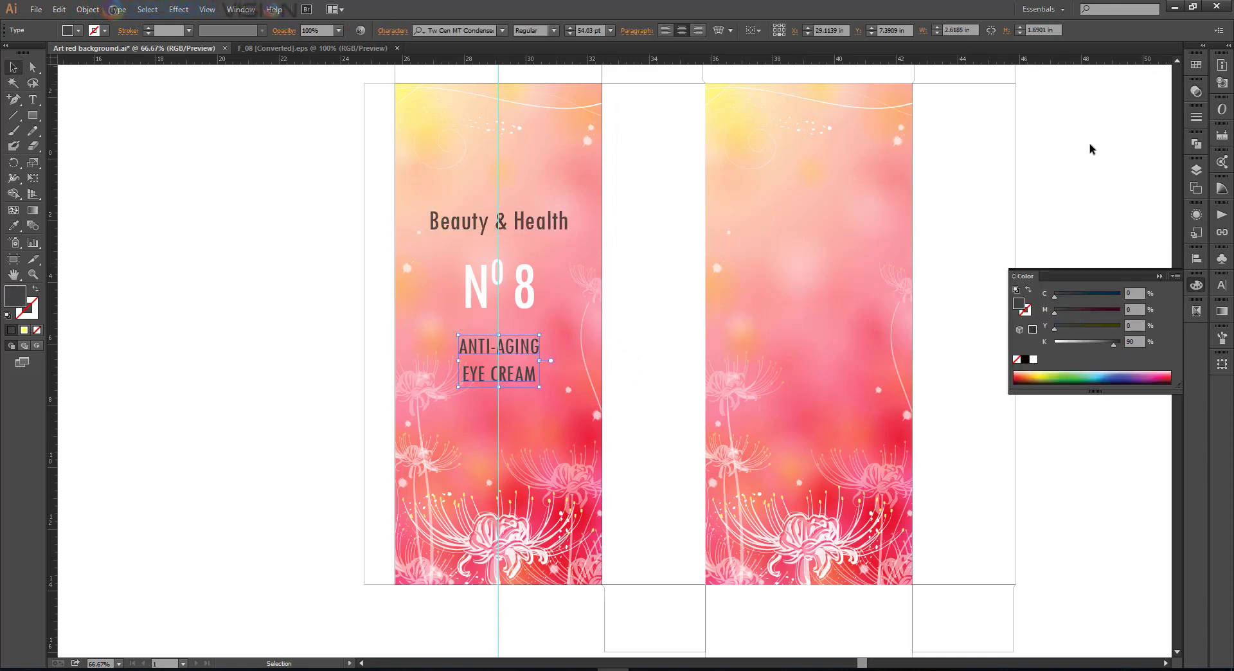
Change the blending mode of the ANTI-AGING EYE CREAM and Beauty & Health texts to darken them against the artwork
{"action": "left_click", "coordinate": [1196, 91]}
{"action": "left_click", "coordinate": [1072, 98]}
{"action": "left_click", "coordinate": [1064, 143]}
{"action": "left_click", "coordinate": [651, 290]}
{"action": "scroll", "coordinate": [550, 288], "scroll_direction": "up", "scroll_amount": 1}
{"action": "left_click", "coordinate": [479, 187]}
{"action": "left_click", "coordinate": [1059, 98]}
{"action": "left_click", "coordinate": [758, 342]}
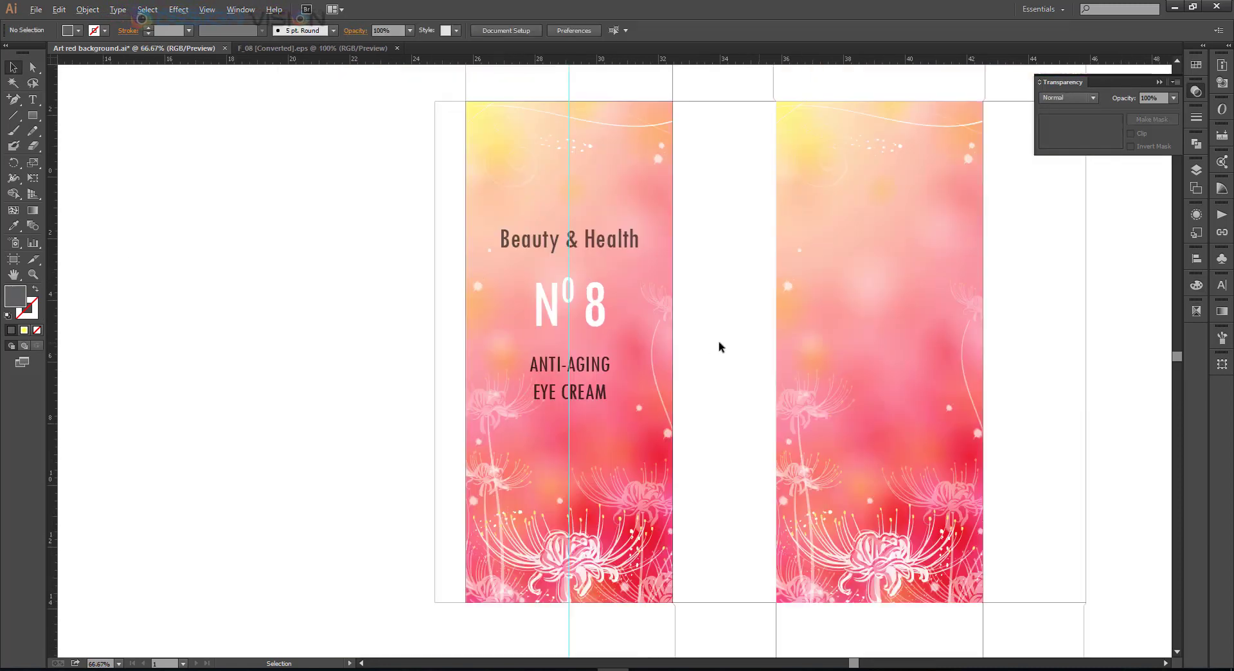
Copy the ANTI-AGING EYE CREAM text straight below itself and replace the copy's wording with "150 ML e"
{"action": "scroll", "coordinate": [676, 315], "scroll_direction": "up", "scroll_amount": 1}
{"action": "left_click_drag", "start_coordinate": [554, 338], "coordinate": [554, 340]}
{"action": "left_click", "coordinate": [327, 341]}
{"action": "scroll", "coordinate": [326, 341], "scroll_direction": "down", "scroll_amount": 2}
{"action": "scroll", "coordinate": [440, 458], "scroll_direction": "up", "scroll_amount": 1}
{"action": "scroll", "coordinate": [443, 450], "scroll_direction": "up", "scroll_amount": 4}
{"action": "left_click_drag", "start_coordinate": [446, 432], "coordinate": [445, 478]}
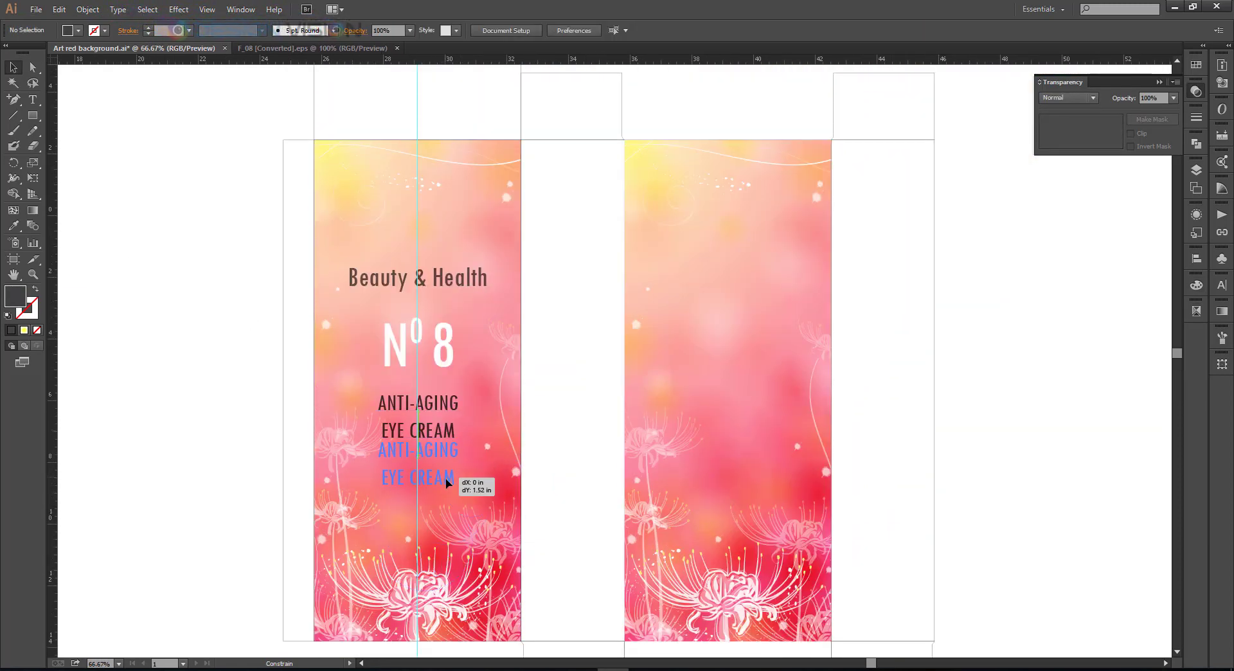
{"action": "double_click", "coordinate": [445, 478]}
{"action": "key", "text": "ctrl+a"}
{"action": "type", "text": "150"}
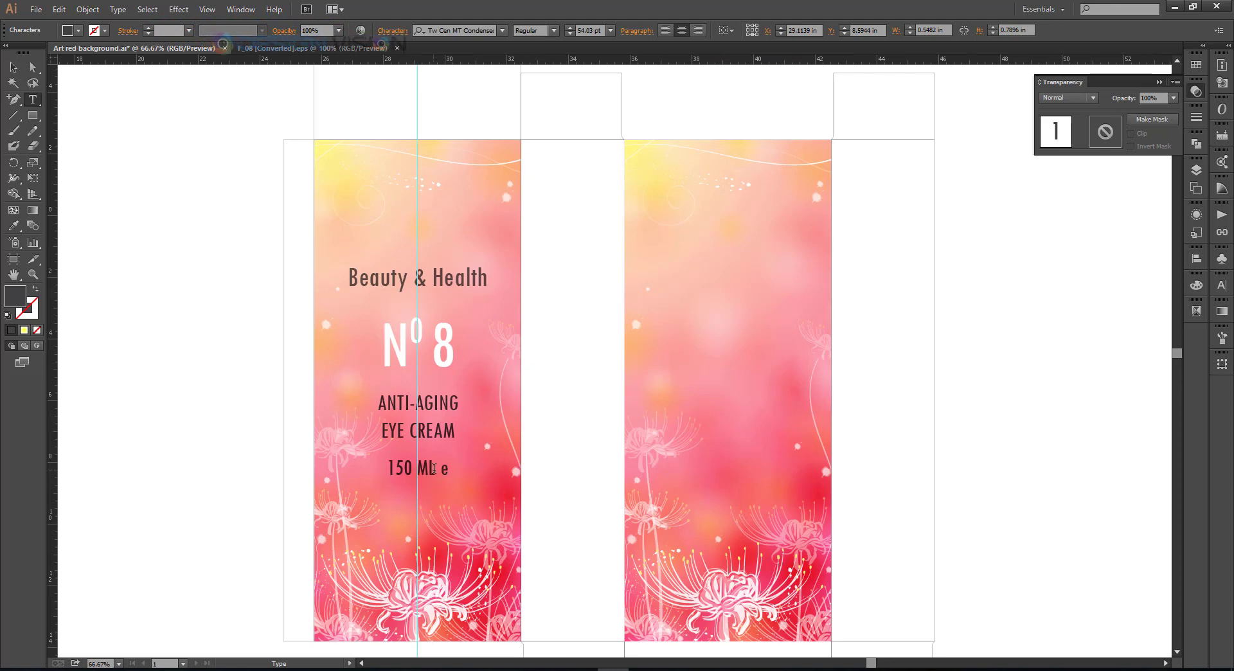
Change the letters ML in the volume text to lowercase so it reads "150 ml e"
{"action": "scroll", "coordinate": [433, 468], "scroll_direction": "up", "scroll_amount": 2}
{"action": "double_click", "coordinate": [429, 469]}
{"action": "left_click", "coordinate": [117, 10]}
{"action": "mouse_move", "coordinate": [154, 180]}
{"action": "left_click", "coordinate": [328, 207]}
{"action": "left_click", "coordinate": [117, 9]}
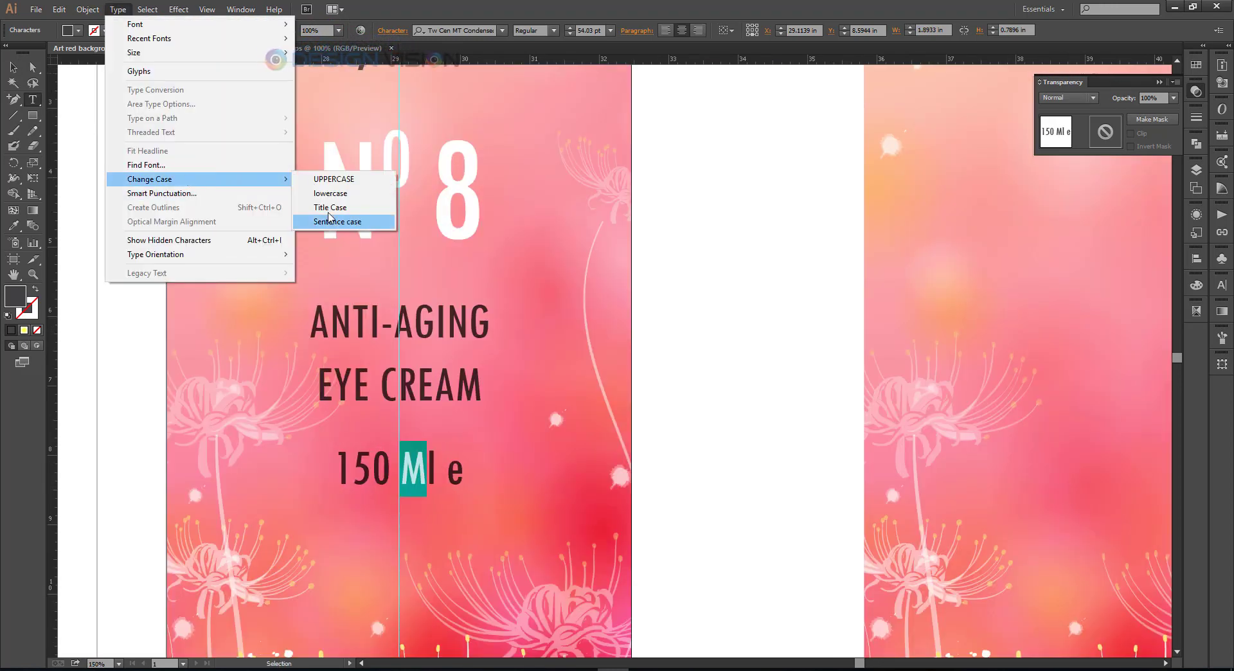
{"action": "left_click", "coordinate": [328, 223]}
{"action": "key", "text": "Escape"}
{"action": "scroll", "coordinate": [463, 340], "scroll_direction": "down", "scroll_amount": 2}
{"action": "scroll", "coordinate": [303, 419], "scroll_direction": "up", "scroll_amount": 1}
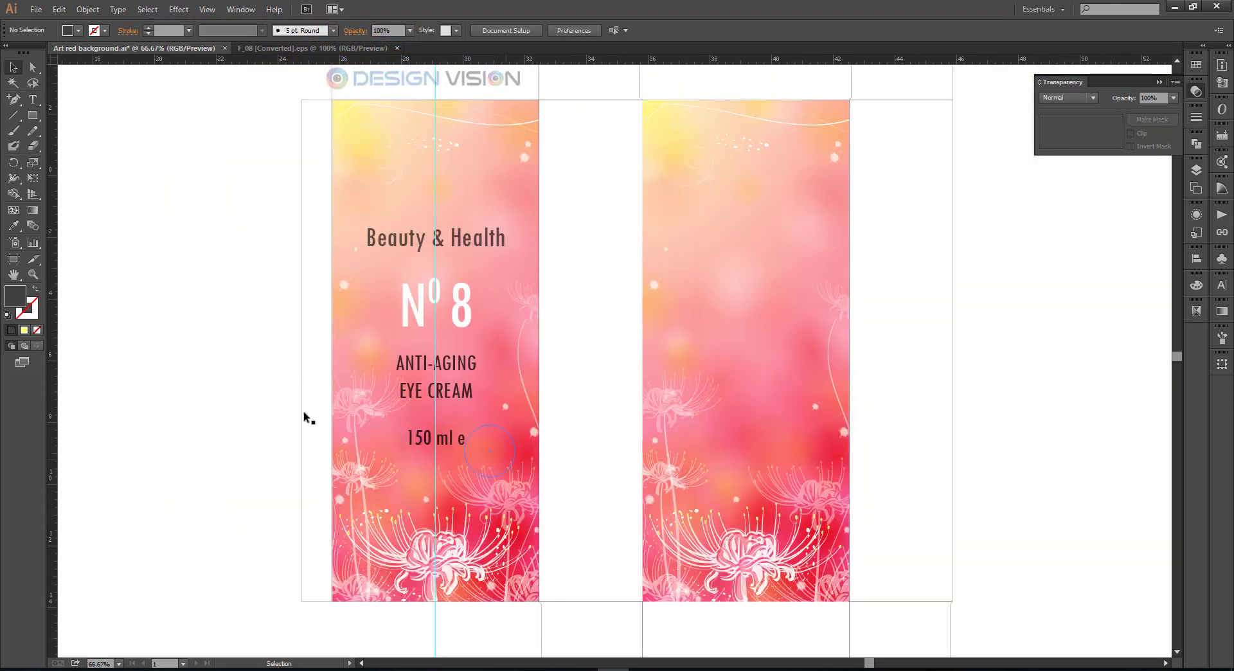
Draw a white horizontal line about 3.65 in wide, centred between the large number and the ANTI-AGING text
{"action": "key", "text": "backslash"}
{"action": "scroll", "coordinate": [444, 379], "scroll_direction": "up", "scroll_amount": 2}
{"action": "mouse_move", "coordinate": [426, 310]}
{"action": "left_mouse_down"}
{"action": "mouse_move", "coordinate": [358, 450]}
{"action": "mouse_move", "coordinate": [299, 310]}
{"action": "left_mouse_up"}
{"action": "scroll", "coordinate": [610, 381], "scroll_direction": "down", "scroll_amount": 2}
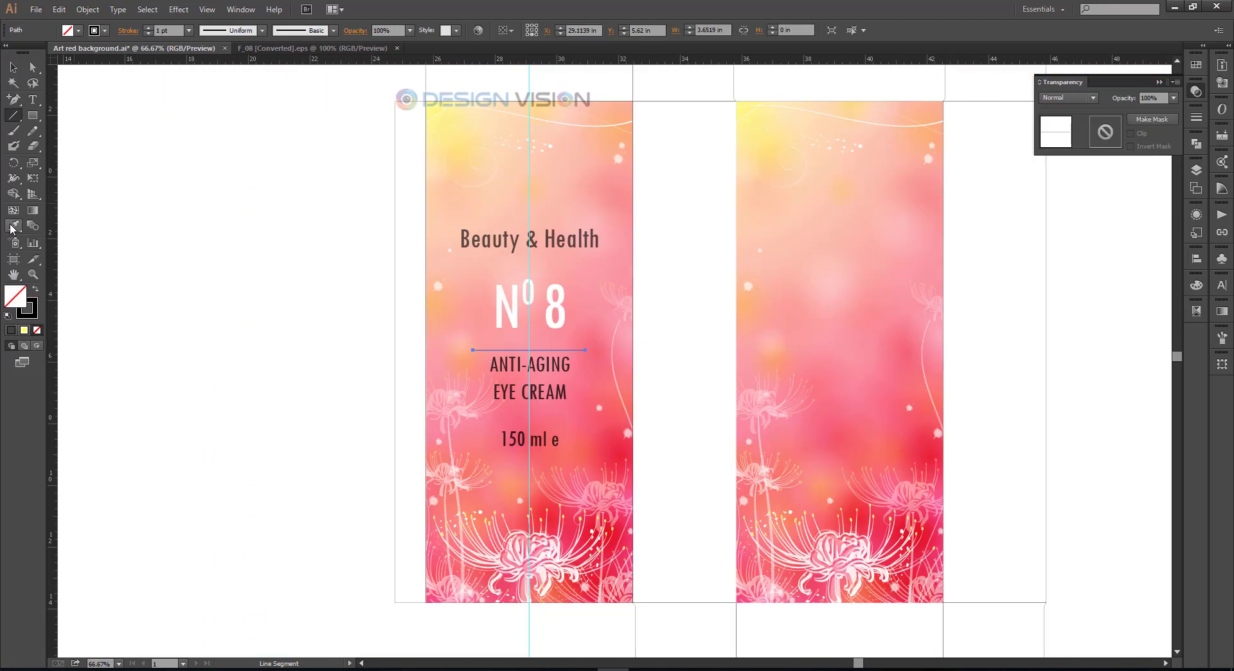
{"action": "key", "text": "v"}
{"action": "left_click", "coordinate": [105, 31]}
{"action": "left_click", "coordinate": [26, 54]}
{"action": "left_click", "coordinate": [289, 250]}
Copy the white line straight down between EYE CREAM and the 150 ml e text
{"action": "scroll", "coordinate": [643, 425], "scroll_direction": "up", "scroll_amount": 2}
{"action": "left_click_drag", "start_coordinate": [505, 257], "coordinate": [505, 426]}
{"action": "left_click", "coordinate": [544, 379]}
{"action": "scroll", "coordinate": [543, 373], "scroll_direction": "down", "scroll_amount": 3}
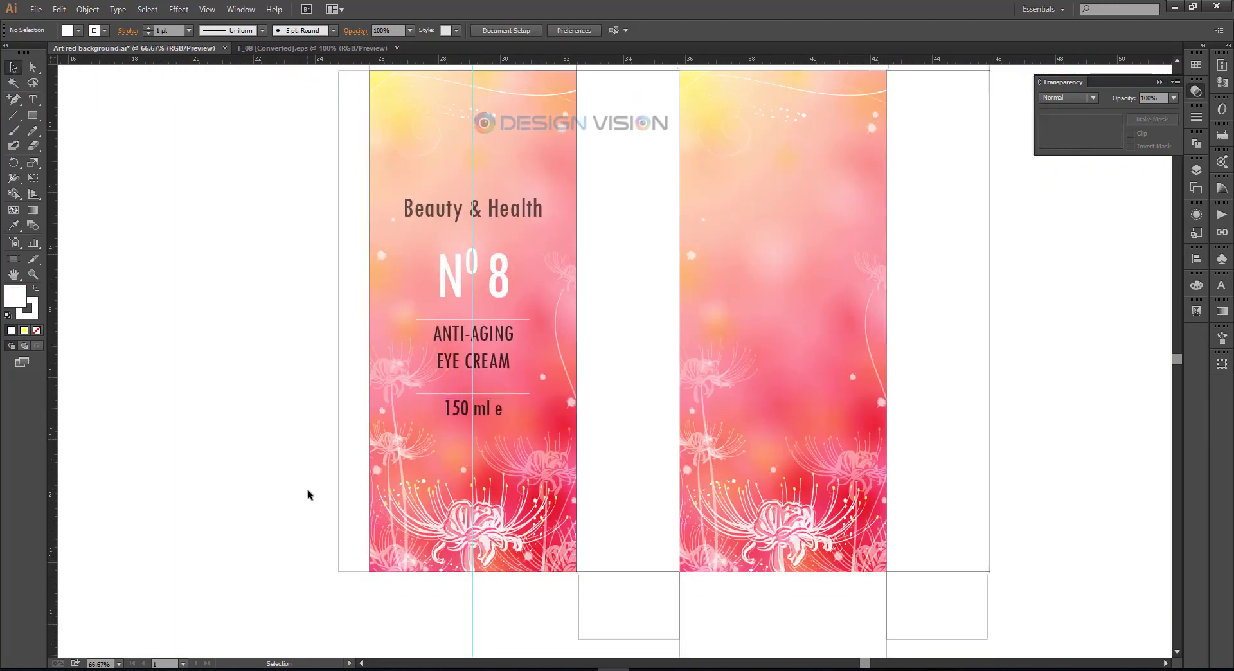
Nudge the text on the first wide panel slightly sideways to line it up with the centre guide
{"action": "scroll", "coordinate": [464, 264], "scroll_direction": "up", "scroll_amount": 1}
{"action": "left_click", "coordinate": [461, 289]}
{"action": "left_click_drag", "start_coordinate": [481, 291], "coordinate": [489, 291]}
{"action": "left_click", "coordinate": [553, 290]}
{"action": "scroll", "coordinate": [553, 289], "scroll_direction": "down", "scroll_amount": 1}
{"action": "scroll", "coordinate": [655, 438], "scroll_direction": "down", "scroll_amount": 1}
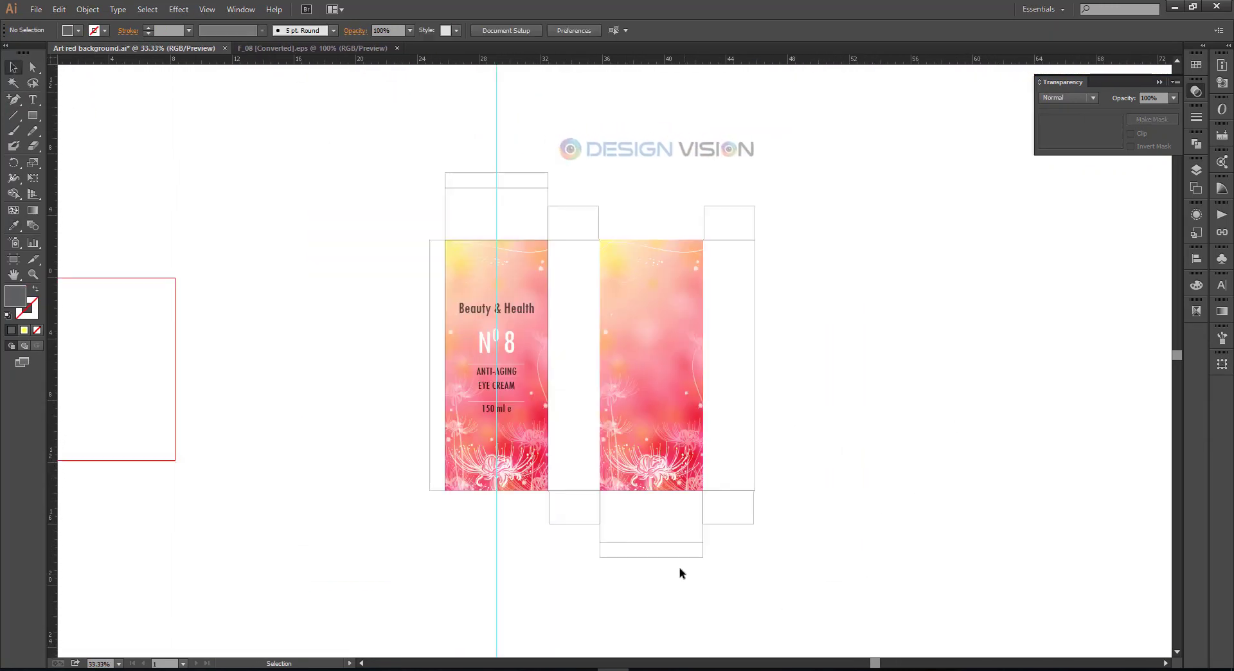
Add a vertical guide through the centre of the second wide panel
{"action": "scroll", "coordinate": [737, 428], "scroll_direction": "up", "scroll_amount": 1}
{"action": "left_click", "coordinate": [761, 450]}
{"action": "left_click_drag", "start_coordinate": [53, 399], "coordinate": [605, 527]}
Group the first wide panel's texts and divider lines and copy the group onto the second wide panel
{"action": "left_click", "coordinate": [369, 401]}
{"action": "left_click", "coordinate": [376, 388], "text": "shift"}
{"action": "left_click", "coordinate": [382, 365], "text": "shift"}
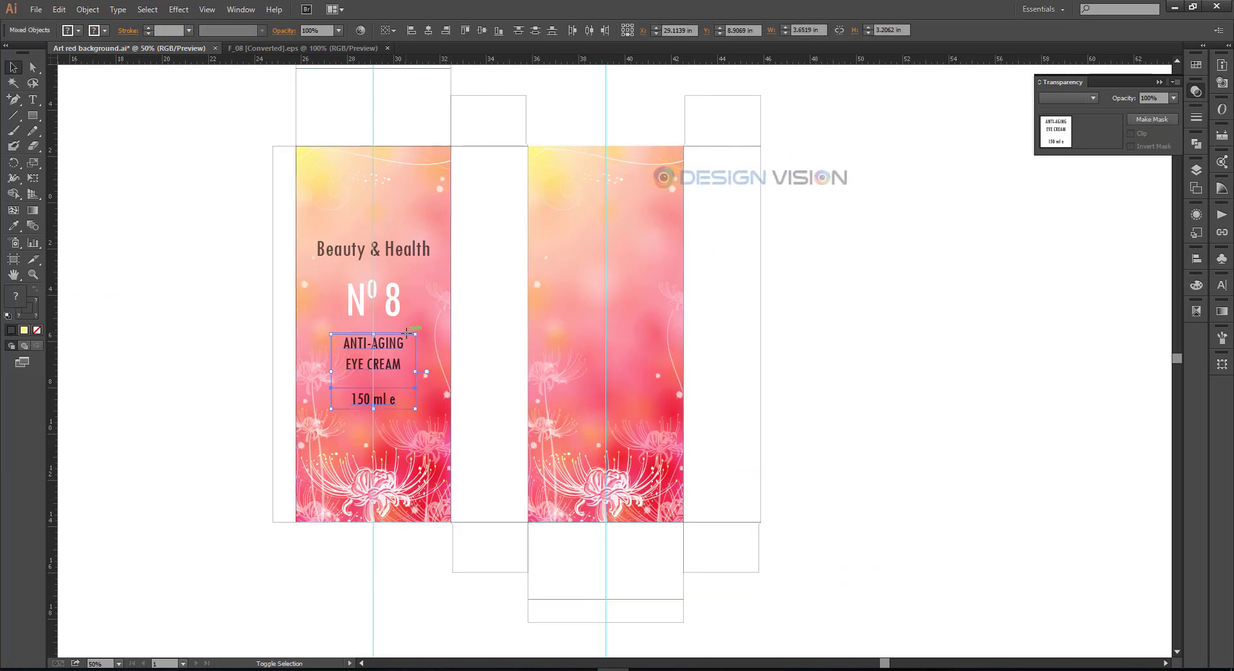
{"action": "key", "text": "ctrl+g"}
{"action": "left_click_drag", "start_coordinate": [394, 353], "coordinate": [634, 353]}
{"action": "left_click", "coordinate": [865, 396]}
Delete the two vertical centre guides running through the wide panels
{"action": "left_click_drag", "start_coordinate": [868, 341], "coordinate": [911, 361]}
{"action": "left_click_drag", "start_coordinate": [904, 294], "coordinate": [908, 333]}
{"action": "scroll", "coordinate": [908, 310], "scroll_direction": "down", "scroll_amount": 1}
{"action": "left_click_drag", "start_coordinate": [540, 572], "coordinate": [750, 620]}
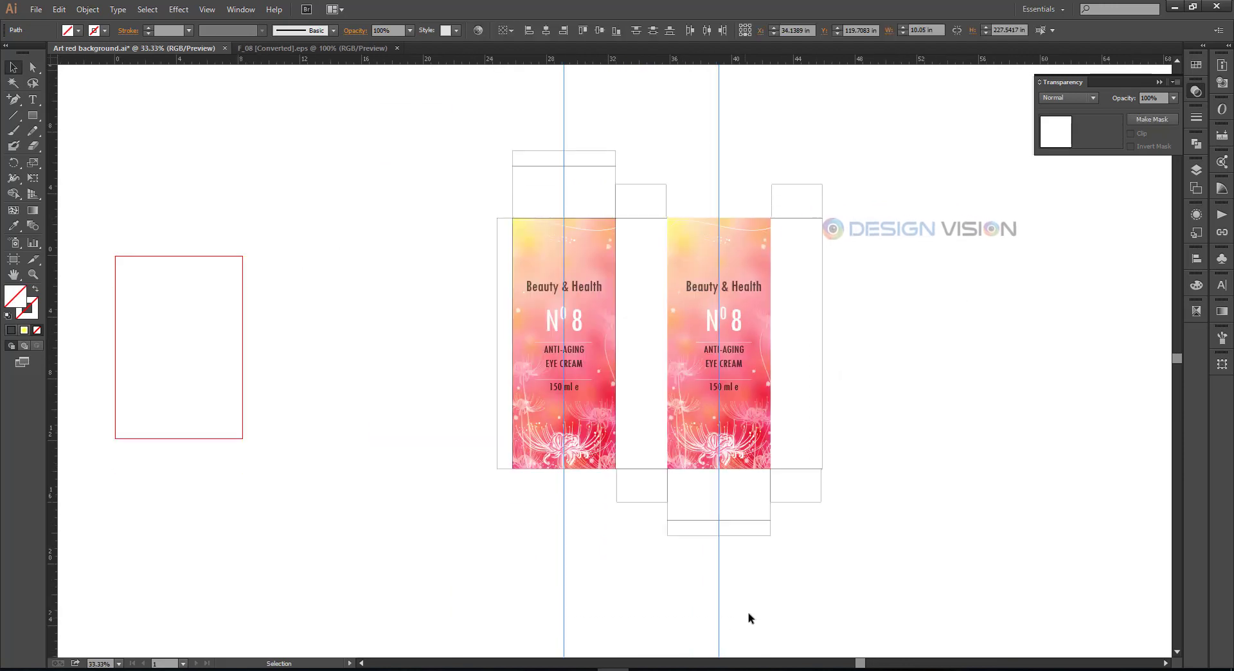
{"action": "key", "text": "Delete"}
Bring the box outline to the front of the artwork
{"action": "scroll", "coordinate": [873, 299], "scroll_direction": "up", "scroll_amount": 1}
{"action": "left_click", "coordinate": [796, 257]}
{"action": "key", "text": "ctrl+shift+bracketright"}
{"action": "left_click", "coordinate": [843, 256]}
{"action": "left_click_drag", "start_coordinate": [867, 318], "coordinate": [868, 302]}
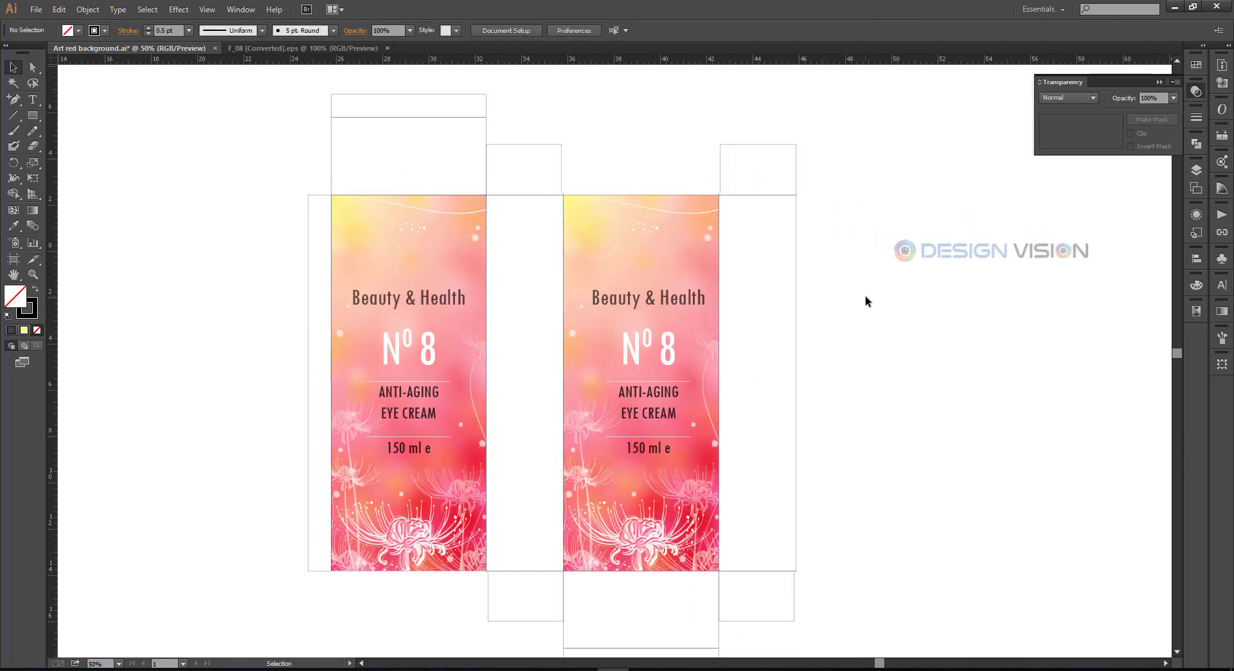
{"action": "scroll", "coordinate": [868, 299], "scroll_direction": "up", "scroll_amount": 1}
{"action": "key", "text": "m"}
{"action": "left_click_drag", "start_coordinate": [525, 411], "coordinate": [557, 441]}
{"action": "key", "text": "ctrl+z"}
{"action": "scroll", "coordinate": [771, 450], "scroll_direction": "down", "scroll_amount": 1}
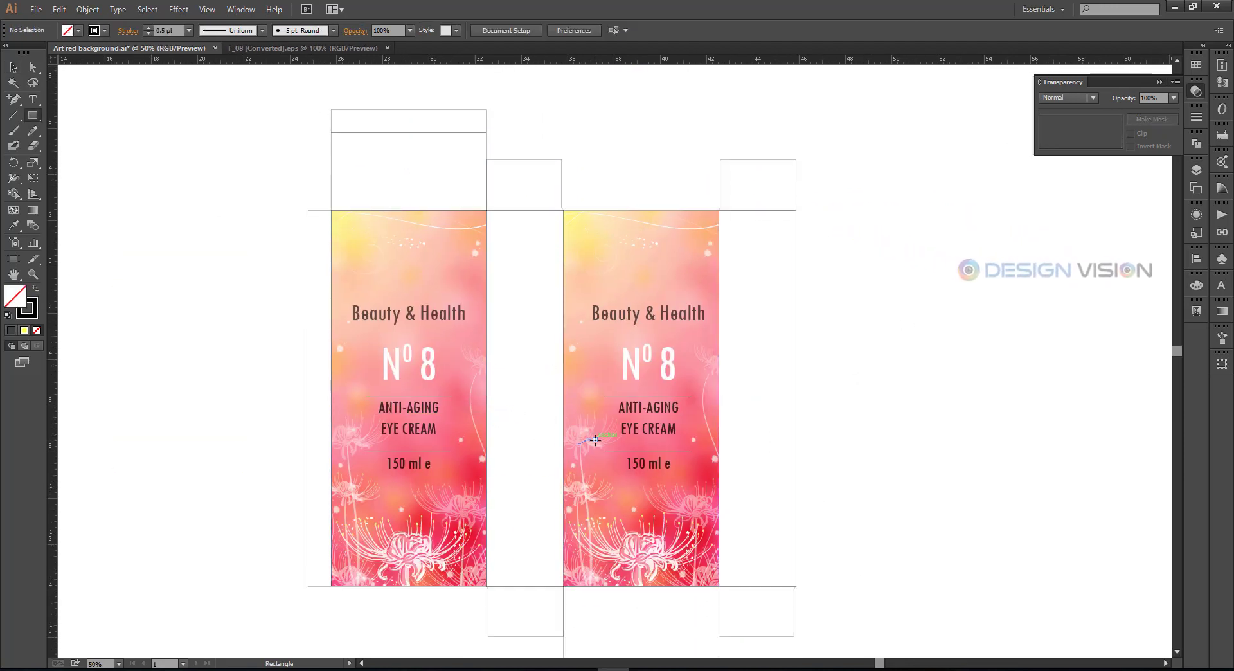
{"action": "key", "text": "v"}
{"action": "scroll", "coordinate": [925, 426], "scroll_direction": "up", "scroll_amount": 1}
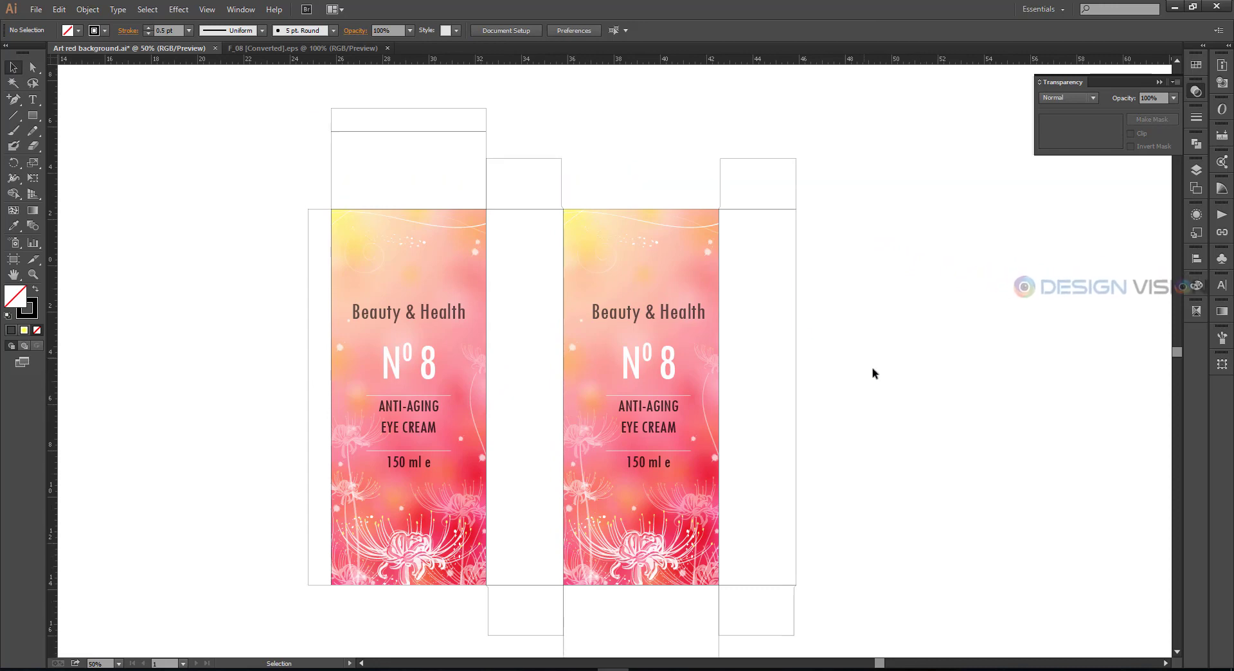
Try to fill the top flap above the first wide panel with a colour sampled from the flower artwork
{"action": "left_click", "coordinate": [372, 132]}
{"action": "key", "text": "i"}
{"action": "left_click", "coordinate": [478, 470]}
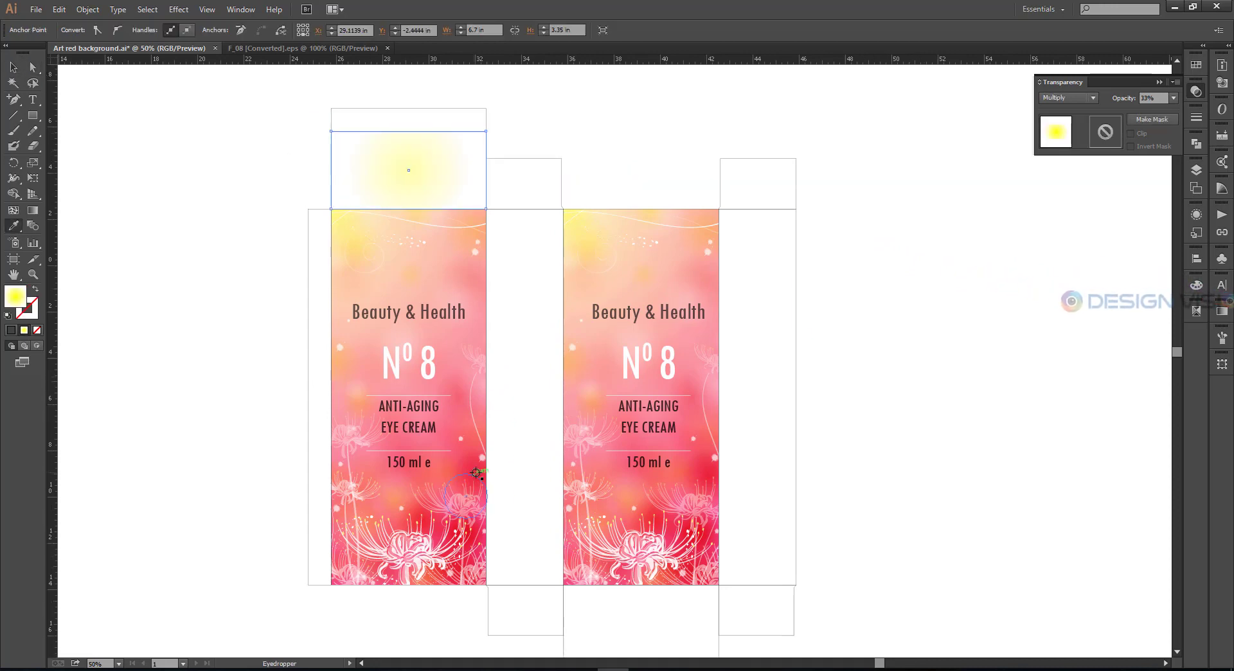
{"action": "left_click", "coordinate": [471, 535]}
{"action": "scroll", "coordinate": [427, 516], "scroll_direction": "up", "scroll_amount": 8}
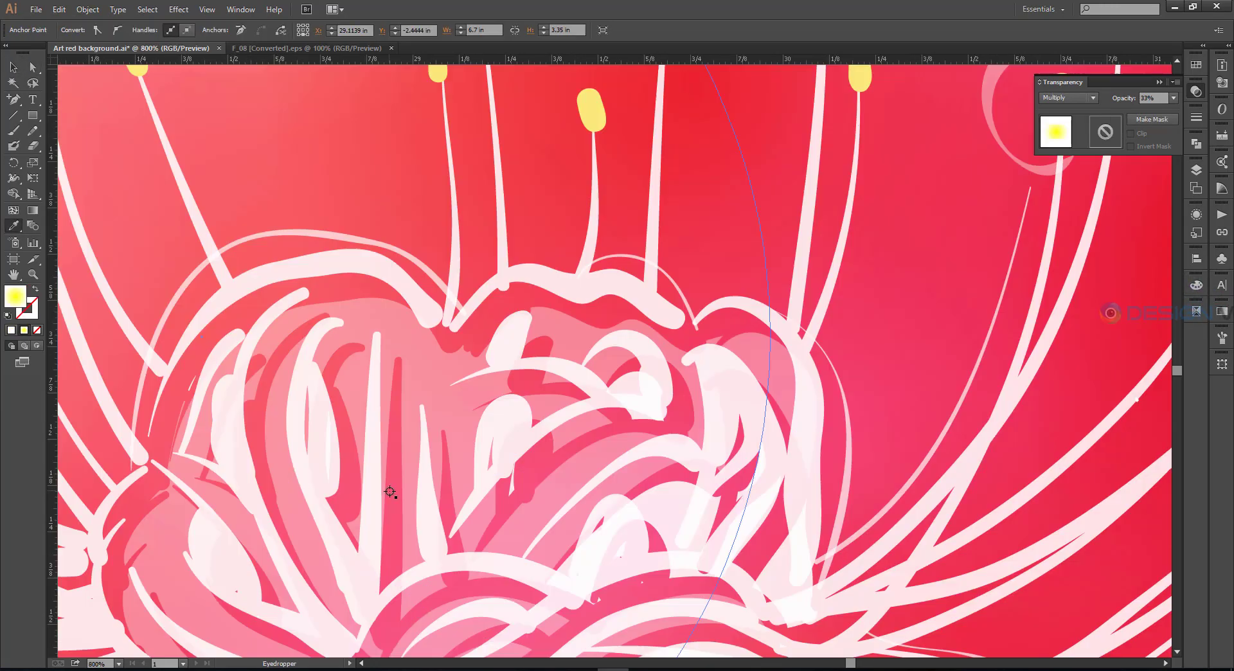
{"action": "left_click", "coordinate": [419, 516]}
{"action": "scroll", "coordinate": [407, 509], "scroll_direction": "down", "scroll_amount": 8}
{"action": "left_click", "coordinate": [1196, 285]}
{"action": "left_click_drag", "start_coordinate": [1055, 313], "coordinate": [1102, 313]}
{"action": "left_click", "coordinate": [14, 67]}
{"action": "key", "text": "ctrl+z"}
{"action": "left_click_drag", "start_coordinate": [333, 250], "coordinate": [275, 247]}
{"action": "key", "text": "ctrl+z"}
{"action": "left_click", "coordinate": [411, 175]}
{"action": "key", "text": "i"}
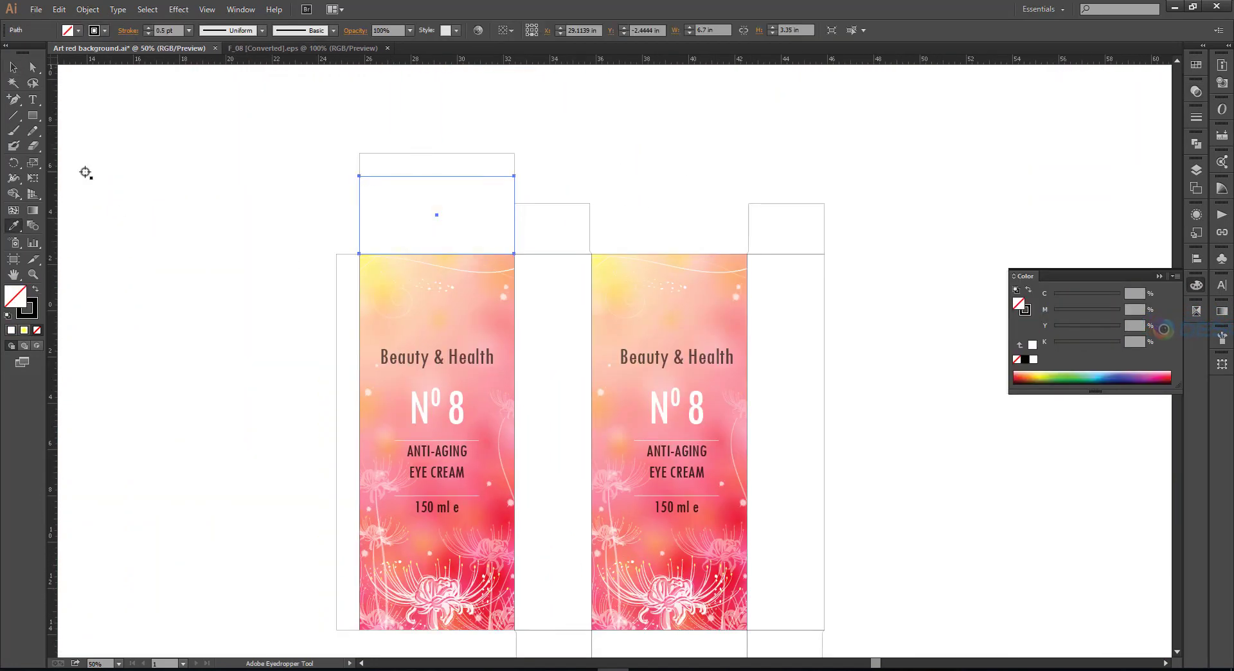
Stretch the first wide panel's flower artwork upward so it covers the top flap
{"action": "left_click", "coordinate": [14, 67]}
{"action": "left_click", "coordinate": [487, 300]}
{"action": "left_click_drag", "start_coordinate": [474, 254], "coordinate": [473, 177]}
{"action": "left_click", "coordinate": [477, 138]}
{"action": "left_click", "coordinate": [481, 224]}
{"action": "scroll", "coordinate": [465, 174], "scroll_direction": "up", "scroll_amount": 3}
{"action": "left_click", "coordinate": [441, 154]}
{"action": "scroll", "coordinate": [441, 159], "scroll_direction": "down", "scroll_amount": 4}
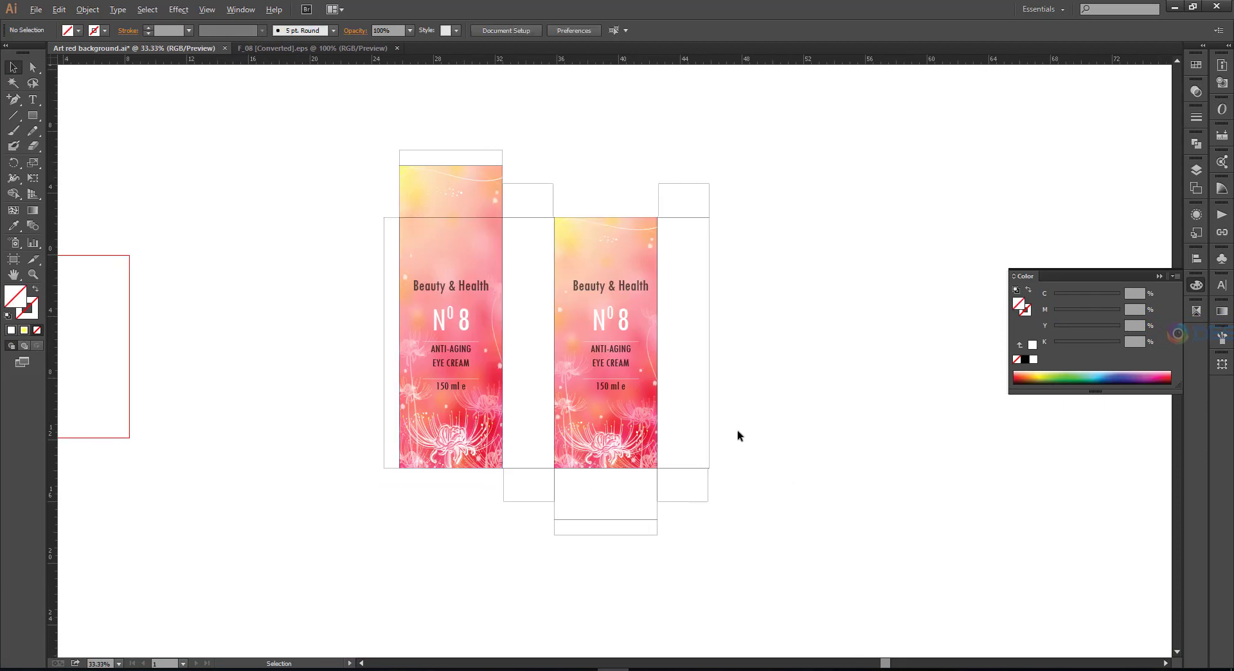
Ungroup the texts and divider lines on the first wide panel
{"action": "scroll", "coordinate": [738, 431], "scroll_direction": "up", "scroll_amount": 1}
{"action": "left_click_drag", "start_coordinate": [830, 363], "coordinate": [875, 426]}
{"action": "left_click_drag", "start_coordinate": [835, 267], "coordinate": [855, 315]}
{"action": "left_click", "coordinate": [361, 307]}
{"action": "right_click", "coordinate": [874, 281]}
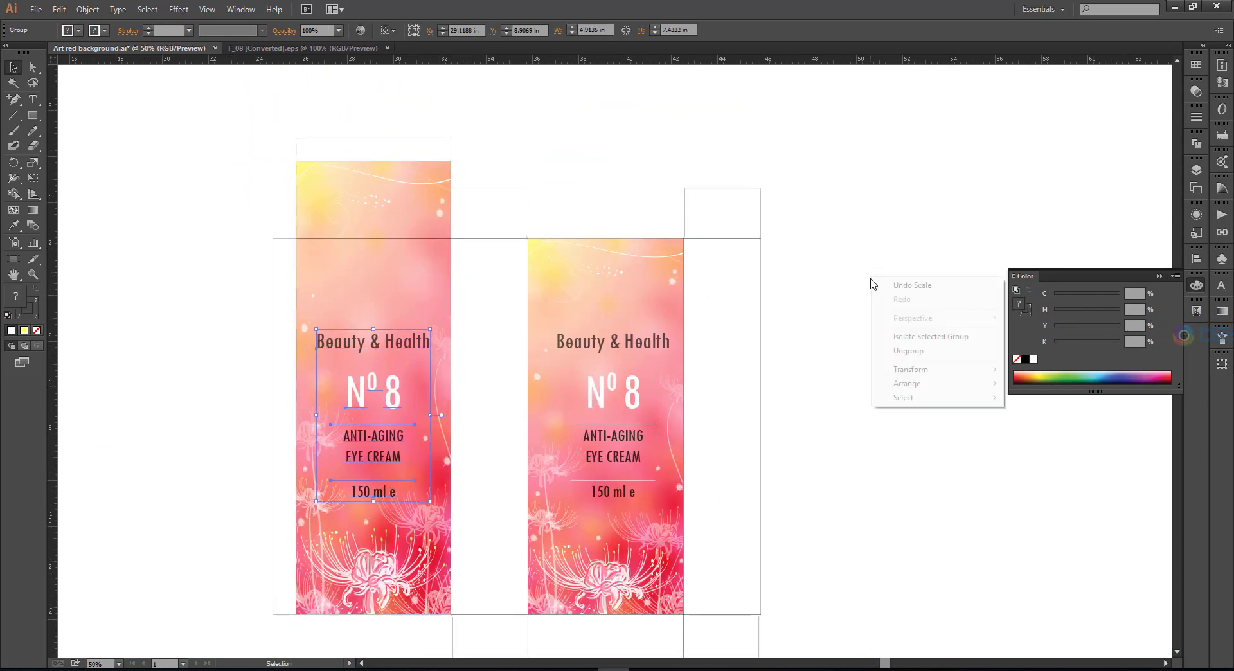
{"action": "left_click", "coordinate": [904, 352]}
{"action": "left_click", "coordinate": [861, 334]}
Place an upside-down copy of the Beauty & Health text on the flap above the first wide panel
{"action": "mouse_move", "coordinate": [392, 334]}
{"action": "left_mouse_down"}
{"action": "mouse_move", "coordinate": [392, 193]}
{"action": "mouse_move", "coordinate": [256, 207]}
{"action": "left_mouse_up"}
{"action": "key", "text": "i"}
{"action": "left_click", "coordinate": [299, 355]}
{"action": "left_click", "coordinate": [13, 68]}
{"action": "scroll", "coordinate": [482, 226], "scroll_direction": "up", "scroll_amount": 1}
{"action": "left_click", "coordinate": [505, 154]}
{"action": "scroll", "coordinate": [506, 196], "scroll_direction": "down", "scroll_amount": 1}
{"action": "left_click_drag", "start_coordinate": [827, 416], "coordinate": [850, 433]}
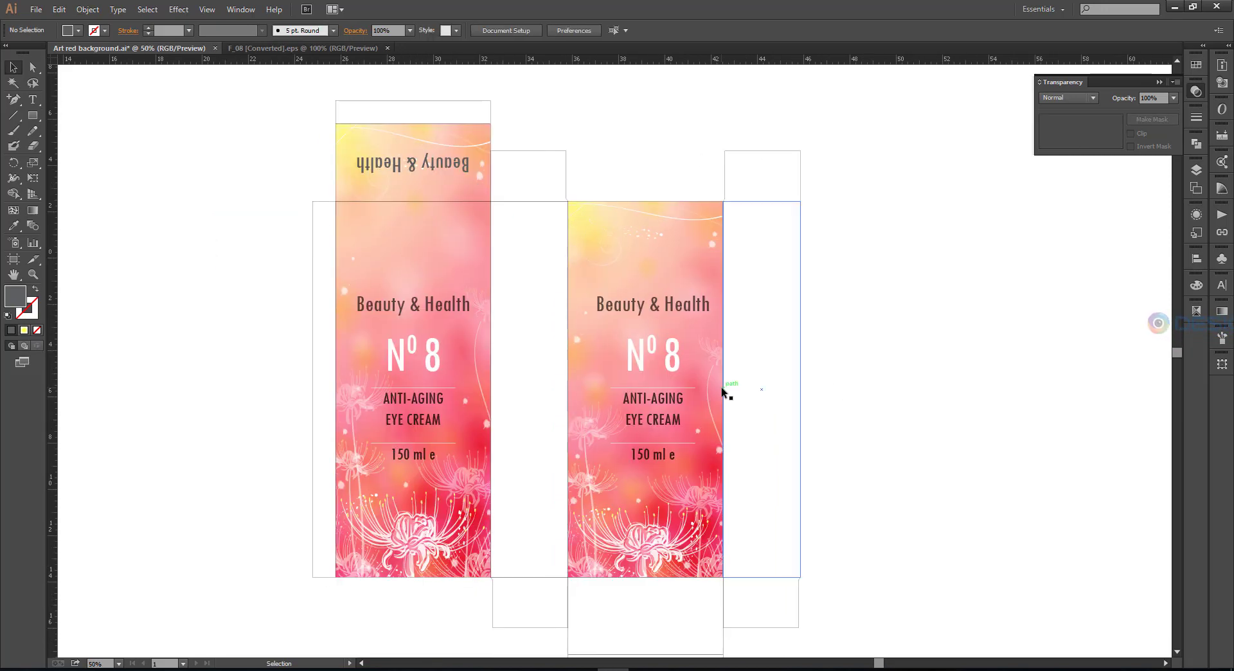
Place an upright copy of the Beauty & Health text on the flap below the second wide panel
{"action": "scroll", "coordinate": [722, 387], "scroll_direction": "down", "scroll_amount": 1}
{"action": "scroll", "coordinate": [791, 427], "scroll_direction": "up", "scroll_amount": 1}
{"action": "left_click_drag", "start_coordinate": [639, 605], "coordinate": [643, 610]}
{"action": "scroll", "coordinate": [643, 610], "scroll_direction": "down", "scroll_amount": 2}
{"action": "left_click", "coordinate": [606, 538]}
{"action": "left_click_drag", "start_coordinate": [670, 554], "coordinate": [543, 519]}
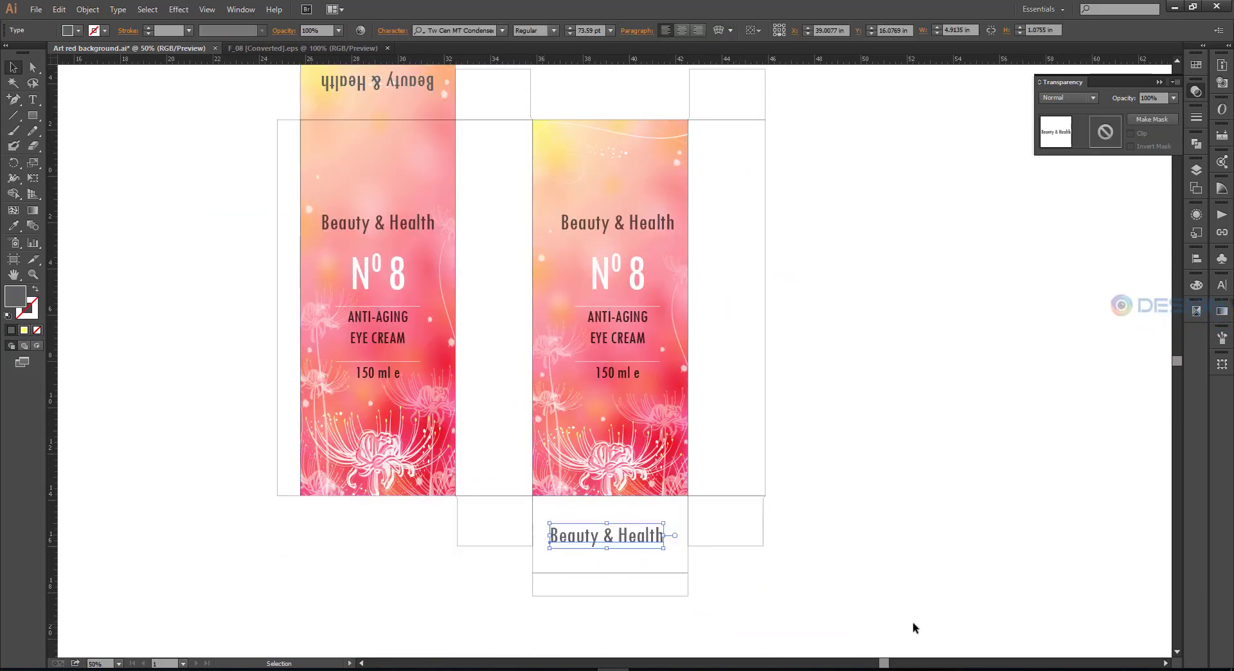
{"action": "left_click", "coordinate": [915, 628]}
Centre the bottom flap's Beauty & Health text on a vertical guide through the flap and delete the guide
{"action": "scroll", "coordinate": [701, 592], "scroll_direction": "up", "scroll_amount": 2}
{"action": "left_click", "coordinate": [676, 552]}
{"action": "left_click_drag", "start_coordinate": [53, 553], "coordinate": [521, 579]}
{"action": "scroll", "coordinate": [527, 473], "scroll_direction": "up", "scroll_amount": 3}
{"action": "left_click", "coordinate": [551, 504]}
{"action": "left_click_drag", "start_coordinate": [551, 504], "coordinate": [539, 504]}
{"action": "scroll", "coordinate": [603, 526], "scroll_direction": "down", "scroll_amount": 6}
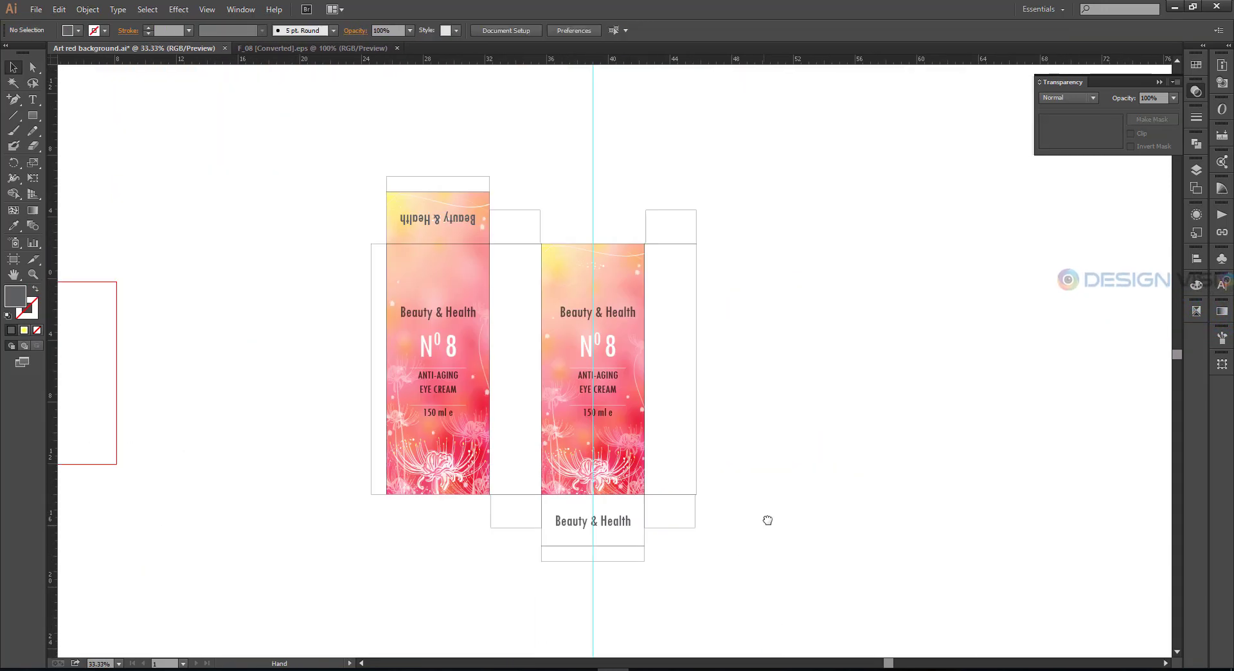
{"action": "left_click_drag", "start_coordinate": [768, 520], "coordinate": [776, 503]}
{"action": "left_click", "coordinate": [599, 581]}
{"action": "key", "text": "Delete"}
{"action": "scroll", "coordinate": [859, 527], "scroll_direction": "down", "scroll_amount": 1}
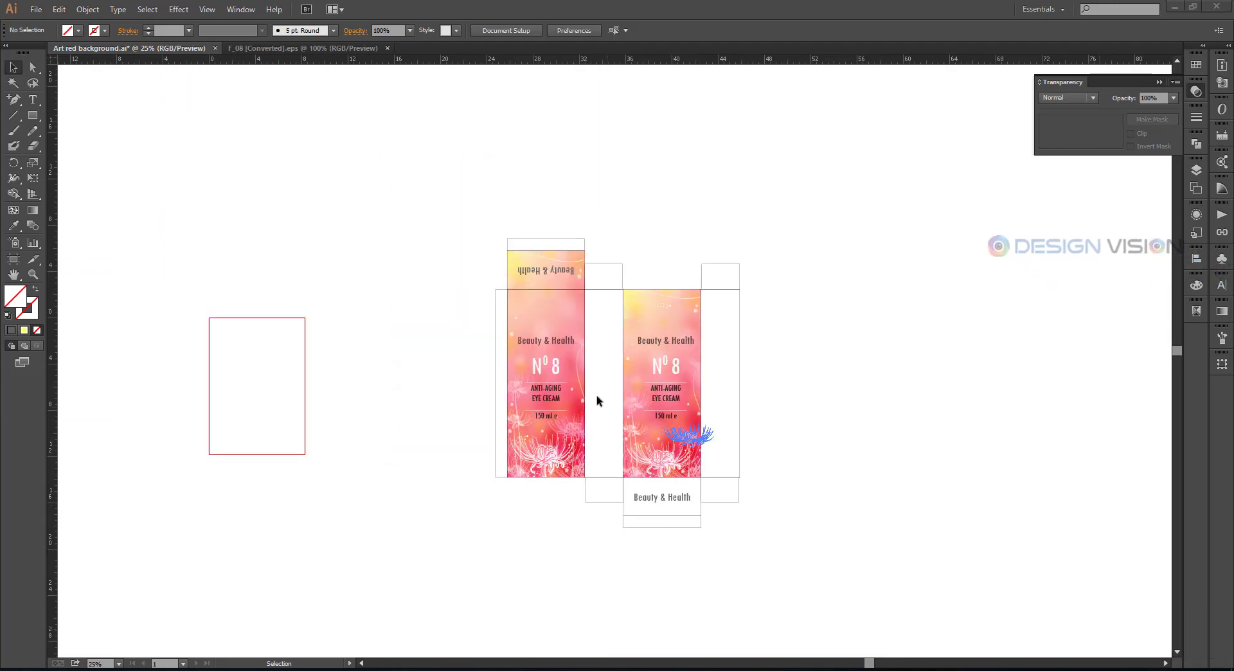
Stretch the first wide panel's flower artwork sideways across the adjoining narrow side panel
{"action": "scroll", "coordinate": [713, 436], "scroll_direction": "up", "scroll_amount": 2}
{"action": "scroll", "coordinate": [322, 261], "scroll_direction": "up", "scroll_amount": 1}
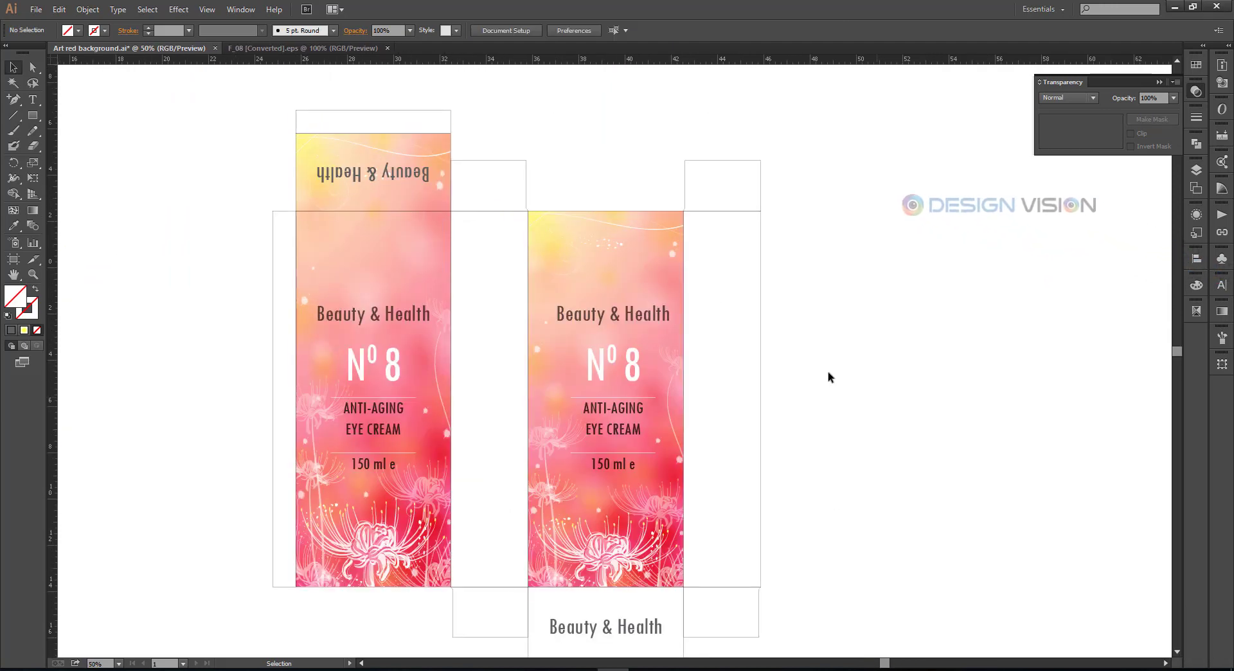
{"action": "left_click", "coordinate": [405, 232]}
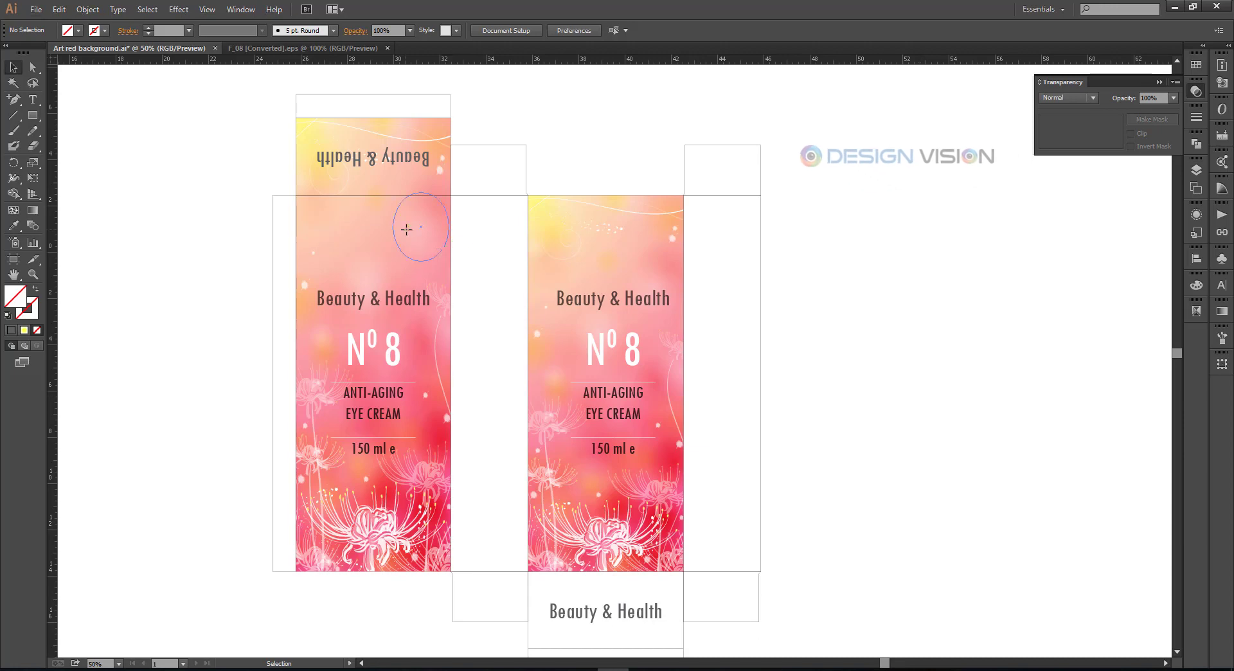
{"action": "scroll", "coordinate": [454, 336], "scroll_direction": "up", "scroll_amount": 1}
{"action": "left_click_drag", "start_coordinate": [450, 347], "coordinate": [552, 349]}
{"action": "scroll", "coordinate": [174, 431], "scroll_direction": "down", "scroll_amount": 1}
Stretch the second wide panel's flower artwork sideways to cover the outer narrow side panel
{"action": "left_click", "coordinate": [565, 283]}
{"action": "left_click_drag", "start_coordinate": [614, 407], "coordinate": [690, 407]}
{"action": "left_click", "coordinate": [803, 427]}
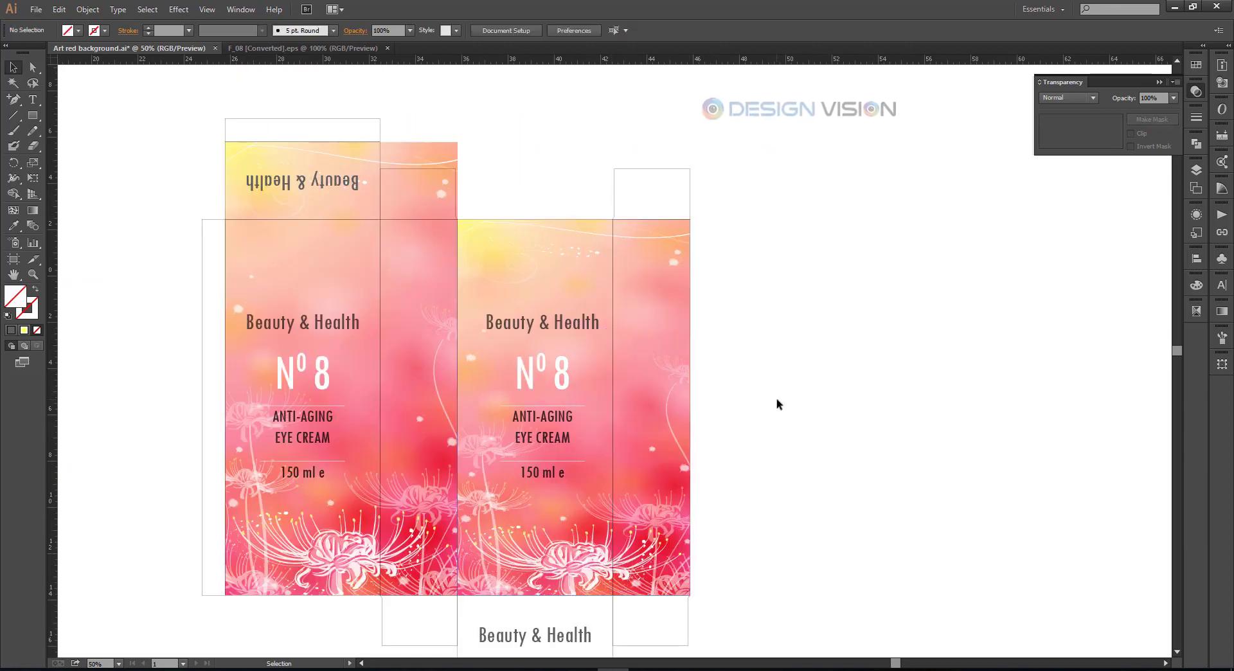
{"action": "scroll", "coordinate": [778, 404], "scroll_direction": "down", "scroll_amount": 1}
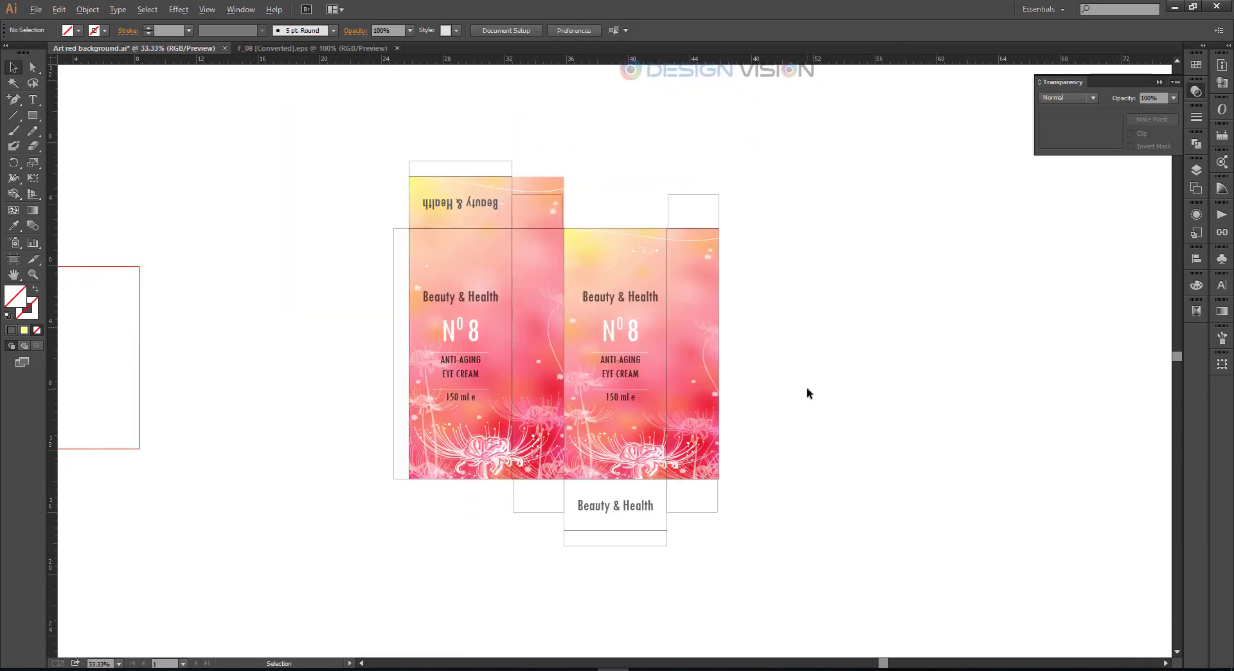
{"action": "scroll", "coordinate": [836, 453], "scroll_direction": "up", "scroll_amount": 1}
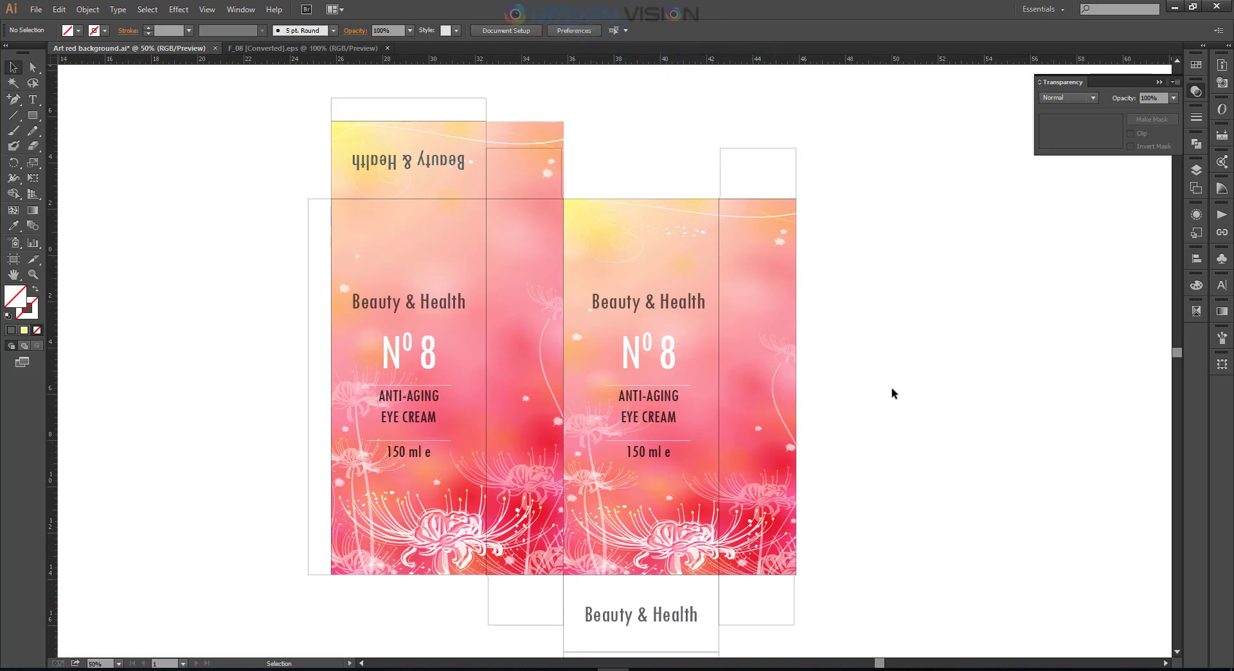
Copy Beauty & Health onto the first narrow side panel, rotated to read vertically upward, and enlarge it to about 100 pt
{"action": "left_click_drag", "start_coordinate": [895, 414], "coordinate": [914, 442]}
{"action": "scroll", "coordinate": [964, 392], "scroll_direction": "down", "scroll_amount": 1}
{"action": "mouse_move", "coordinate": [978, 389]}
{"action": "left_mouse_down"}
{"action": "mouse_move", "coordinate": [667, 385]}
{"action": "mouse_move", "coordinate": [874, 396]}
{"action": "left_mouse_up"}
{"action": "scroll", "coordinate": [874, 396], "scroll_direction": "up", "scroll_amount": 1}
{"action": "mouse_move", "coordinate": [369, 299]}
{"action": "left_mouse_down"}
{"action": "mouse_move", "coordinate": [482, 365]}
{"action": "mouse_move", "coordinate": [413, 300]}
{"action": "left_mouse_up"}
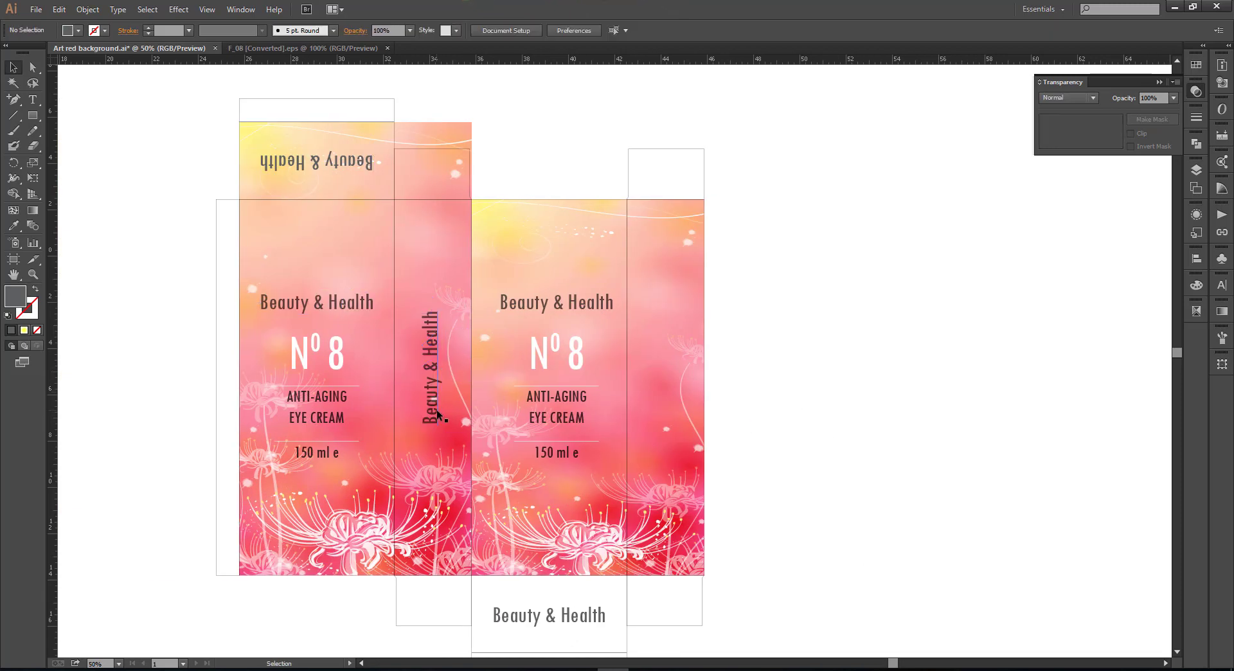
{"action": "left_click", "coordinate": [437, 410]}
{"action": "left_click_drag", "start_coordinate": [443, 424], "coordinate": [448, 451]}
Fill the vertical Beauty & Health text with white and set its blend mode to Normal
{"action": "left_click", "coordinate": [14, 226]}
{"action": "left_click", "coordinate": [819, 373]}
{"action": "key", "text": "ctrl+z"}
{"action": "left_click", "coordinate": [73, 32]}
{"action": "left_click", "coordinate": [26, 52]}
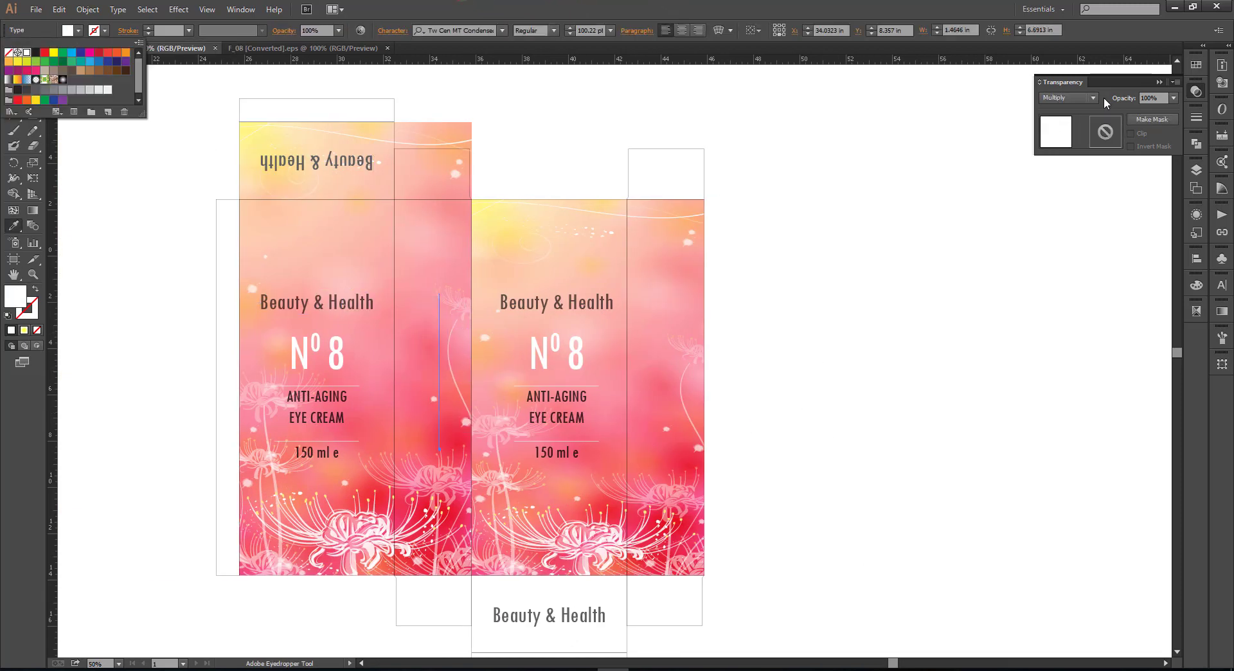
{"action": "left_click", "coordinate": [1067, 97]}
{"action": "left_click", "coordinate": [1061, 109]}
{"action": "left_click", "coordinate": [962, 335]}
Copy the white vertical Beauty & Health text straight across onto the second narrow side panel
{"action": "scroll", "coordinate": [963, 335], "scroll_direction": "down", "scroll_amount": 1}
{"action": "left_click_drag", "start_coordinate": [435, 373], "coordinate": [673, 372]}
{"action": "left_click", "coordinate": [812, 419]}
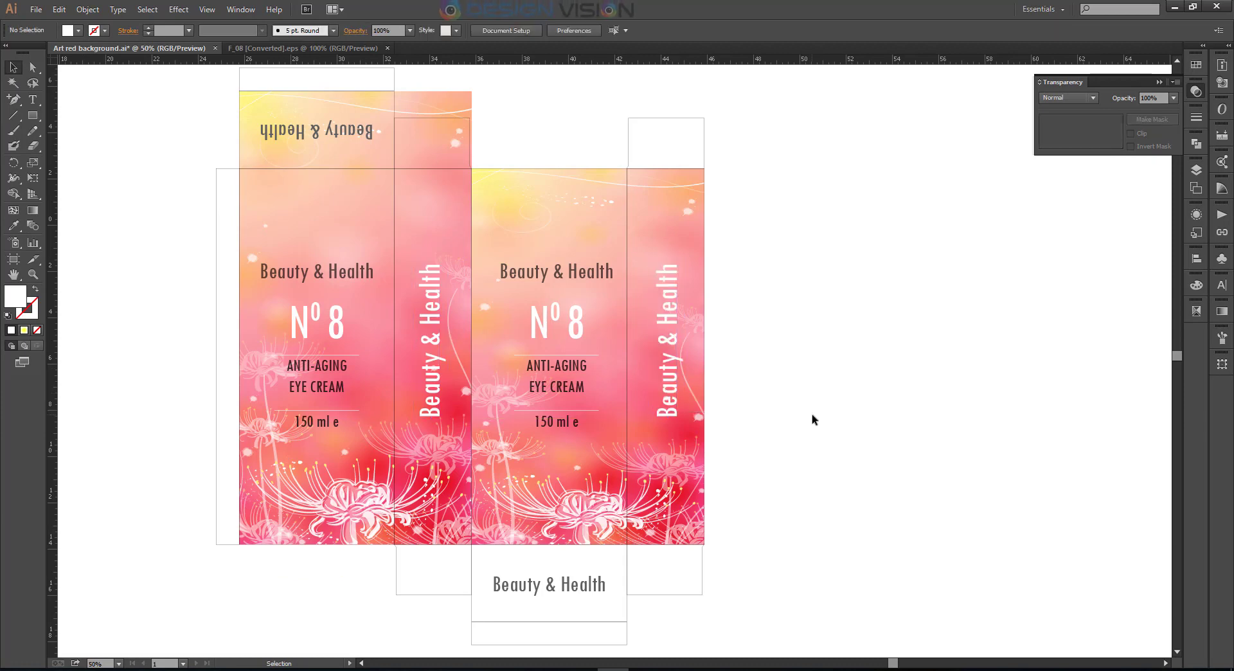
{"action": "left_click_drag", "start_coordinate": [829, 331], "coordinate": [853, 340]}
{"action": "scroll", "coordinate": [592, 359], "scroll_direction": "down", "scroll_amount": 1}
{"action": "scroll", "coordinate": [788, 378], "scroll_direction": "up", "scroll_amount": 1}
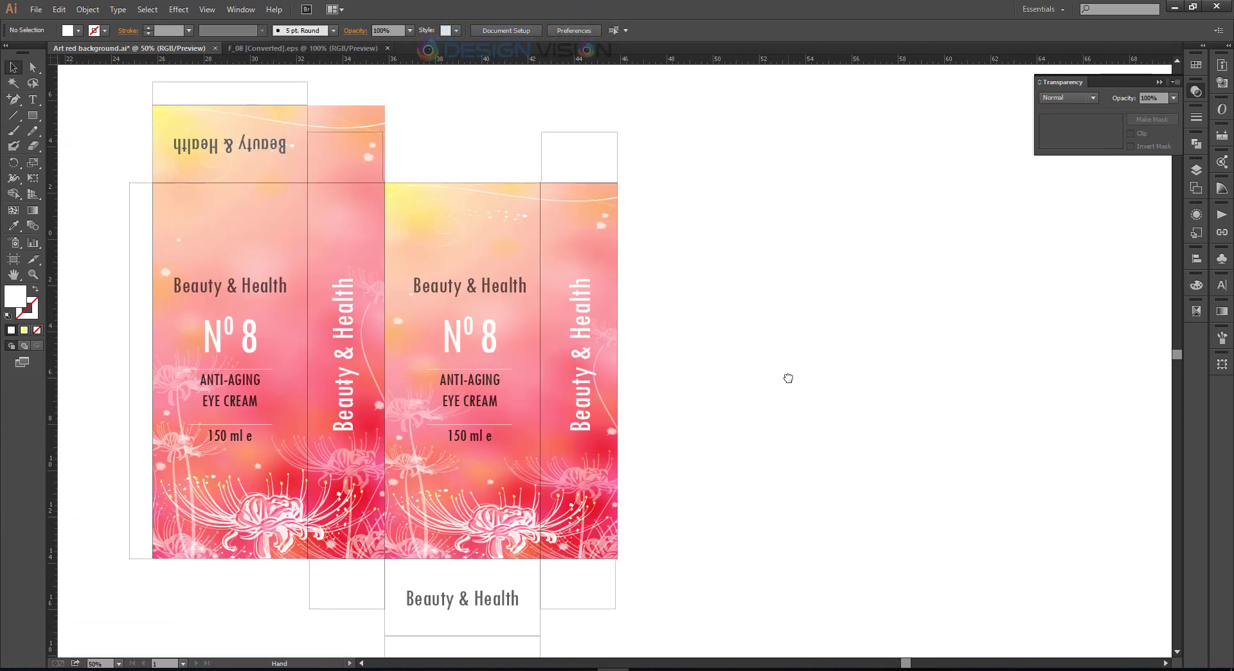
Create a 5.7 in by 12.3 in rectangle in the empty area beside the box design
{"action": "key", "text": "m"}
{"action": "left_click", "coordinate": [797, 322]}
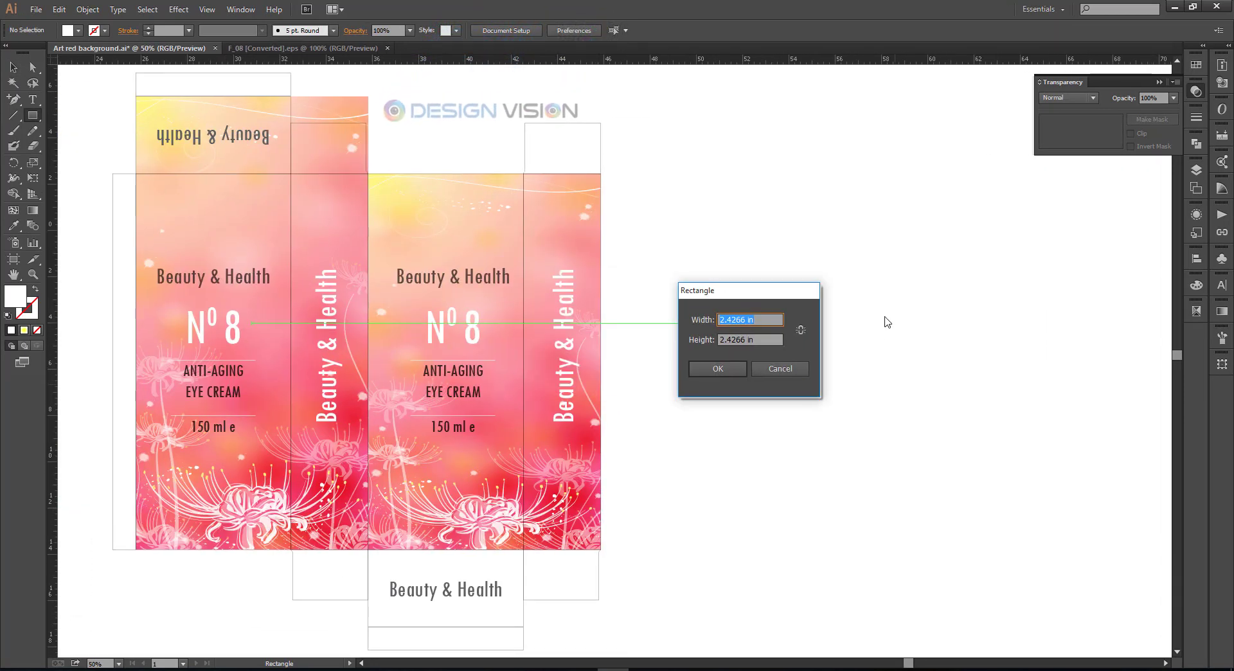
{"action": "type", "text": "5.7"}
{"action": "key", "text": "Tab"}
{"action": "type", "text": "12.3"}
{"action": "key", "text": "Return"}
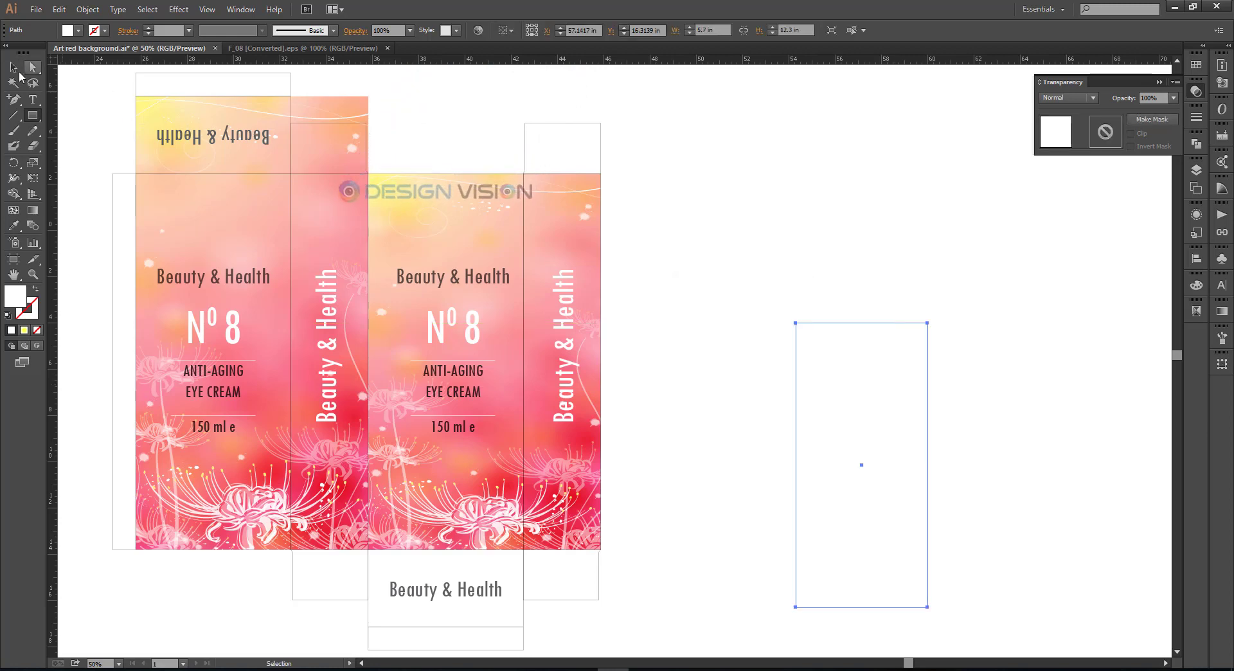
Give the new rectangle no fill and a 0.5 pt black stroke, and move it up beside the box design
{"action": "key", "text": "i"}
{"action": "key", "text": "shift+x"}
{"action": "left_click", "coordinate": [11, 69]}
{"action": "left_click_drag", "start_coordinate": [899, 308], "coordinate": [831, 265]}
{"action": "left_click", "coordinate": [990, 400]}
{"action": "left_click_drag", "start_coordinate": [991, 402], "coordinate": [1022, 403]}
{"action": "left_click_drag", "start_coordinate": [843, 549], "coordinate": [830, 512]}
{"action": "left_click", "coordinate": [951, 417]}
Duplicate the outlined rectangle edge to edge alongside the original to make two equal panels
{"action": "left_click", "coordinate": [891, 355]}
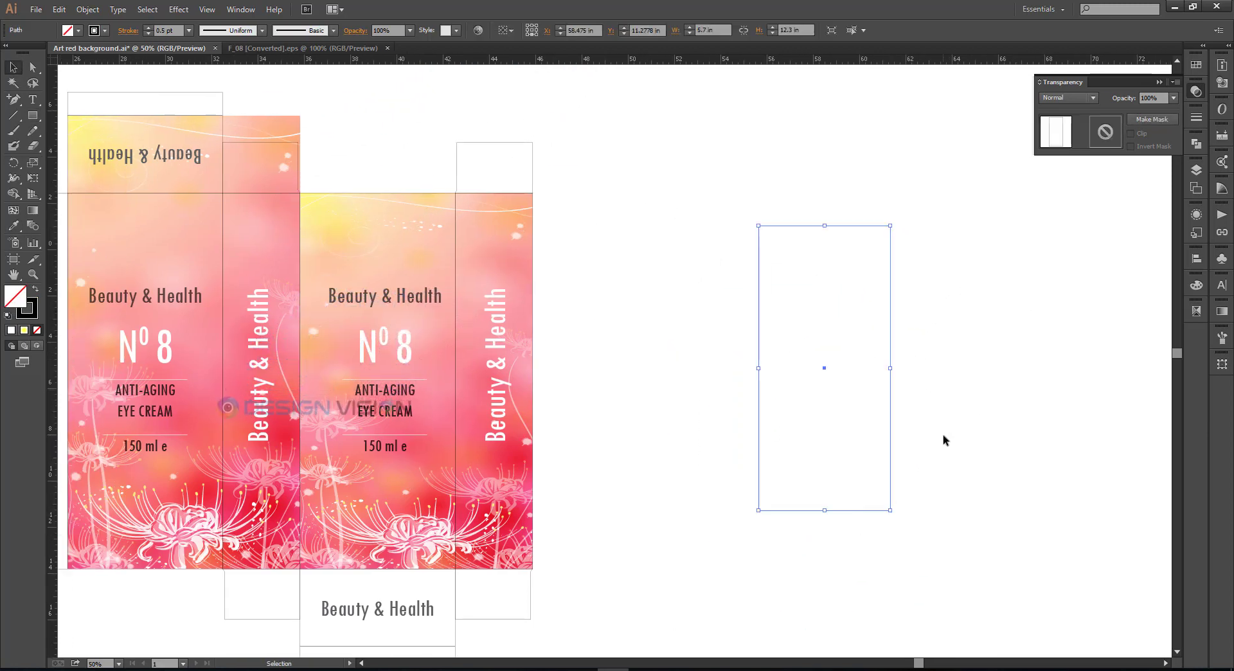
{"action": "left_click", "coordinate": [943, 440]}
{"action": "left_click", "coordinate": [890, 400]}
{"action": "left_click_drag", "start_coordinate": [993, 394], "coordinate": [896, 416]}
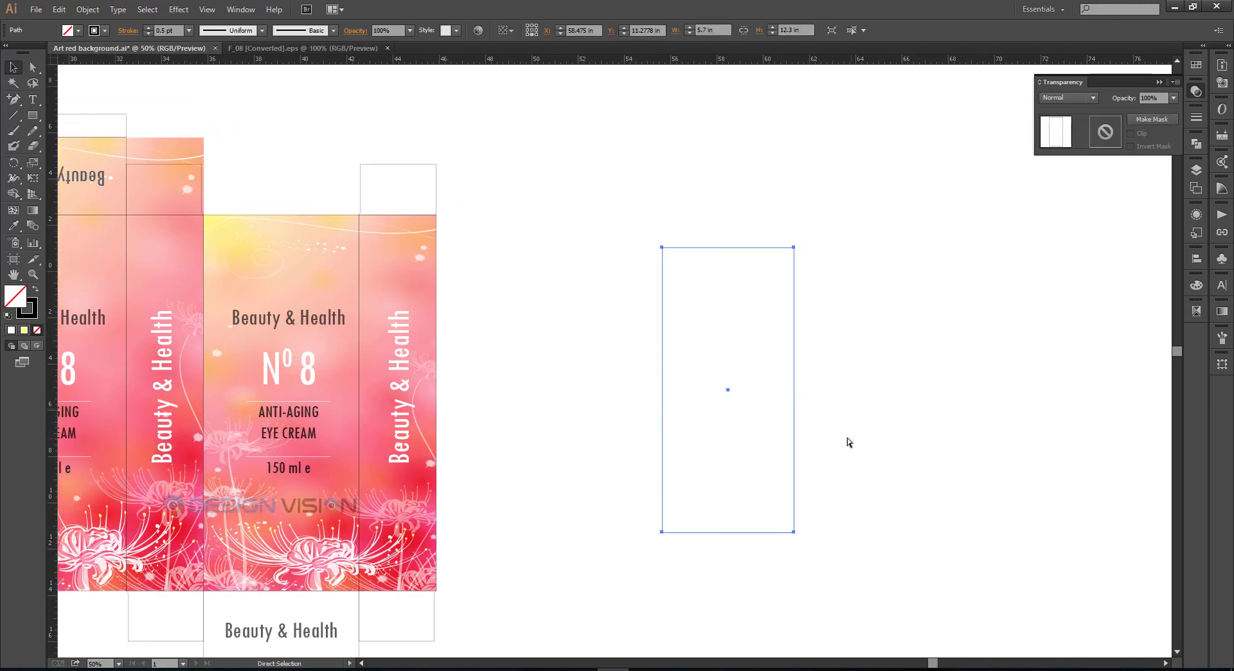
{"action": "left_click", "coordinate": [848, 441]}
{"action": "left_click_drag", "start_coordinate": [794, 429], "coordinate": [962, 444]}
{"action": "left_click", "coordinate": [891, 217]}
{"action": "left_click_drag", "start_coordinate": [891, 216], "coordinate": [812, 231]}
{"action": "left_click_drag", "start_coordinate": [931, 422], "coordinate": [931, 391]}
Copy both rectangles in place and reshape the copies into 0.4 in high strips along the panels' bottom edges
{"action": "left_click_drag", "start_coordinate": [911, 399], "coordinate": [684, 462]}
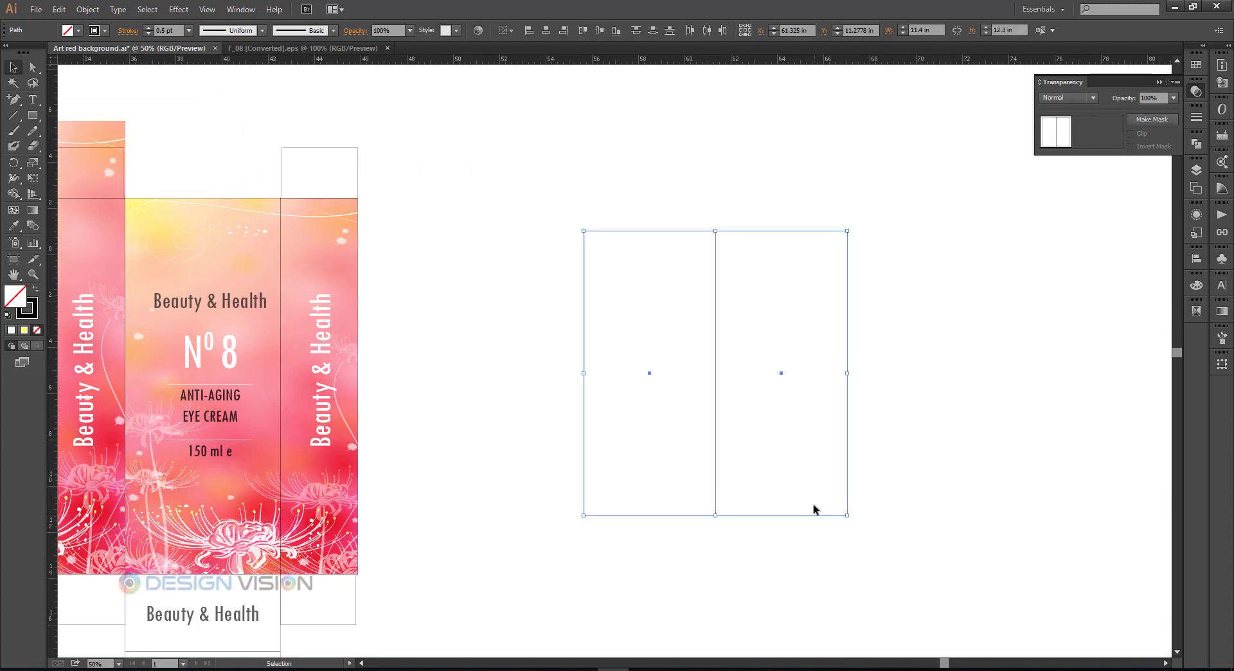
{"action": "key", "text": "ctrl+c"}
{"action": "key", "text": "ctrl+f"}
{"action": "left_click_drag", "start_coordinate": [716, 231], "coordinate": [715, 540]}
{"action": "left_click", "coordinate": [1222, 363]}
{"action": "left_click", "coordinate": [1070, 375]}
{"action": "left_click", "coordinate": [1138, 388]}
{"action": "type", "text": ".4"}
{"action": "key", "text": "Return"}
{"action": "left_click", "coordinate": [878, 573]}
{"action": "left_click_drag", "start_coordinate": [879, 572], "coordinate": [817, 583]}
{"action": "left_click_drag", "start_coordinate": [802, 514], "coordinate": [736, 515]}
Draw a full-height strip along the second panel's outer edge and set its width to 0.4 in
{"action": "key", "text": "m"}
{"action": "left_click_drag", "start_coordinate": [717, 242], "coordinate": [728, 535]}
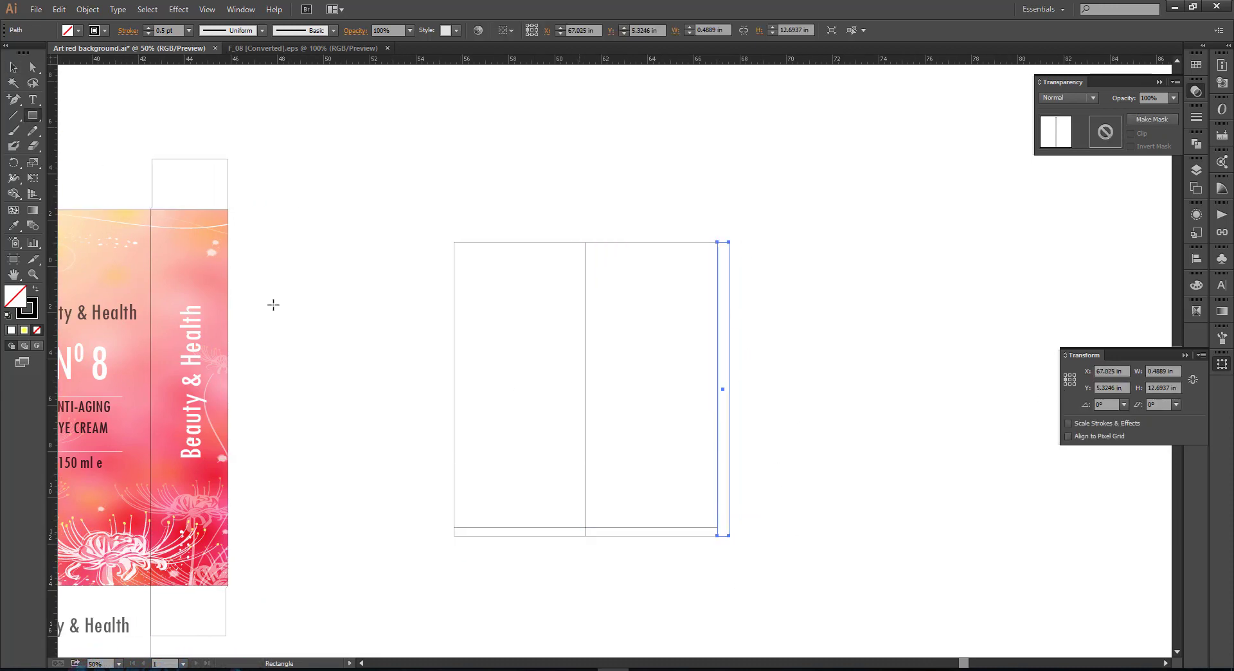
{"action": "type", "text": ".4"}
{"action": "key", "text": "Return"}
{"action": "left_click", "coordinate": [400, 272]}
Draw a small mark across the upper end of the outer strip and fill it black with no stroke
{"action": "key", "text": "ctrl+plus"}
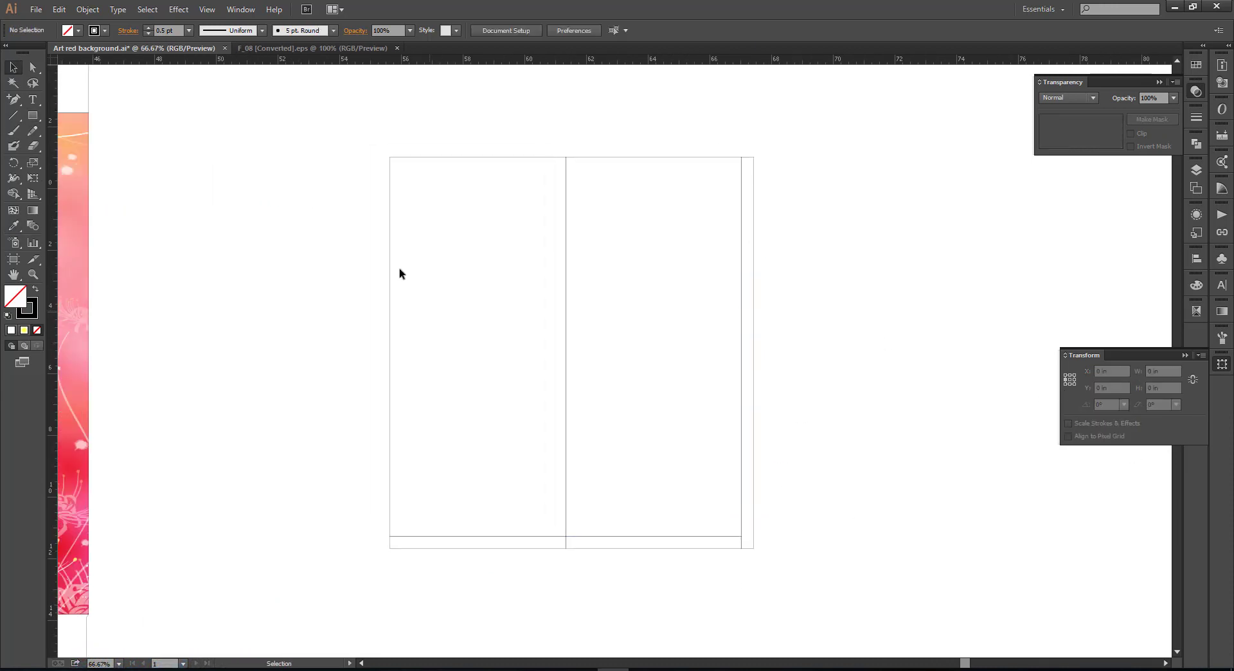
{"action": "scroll", "coordinate": [880, 533], "scroll_direction": "left", "scroll_amount": 1}
{"action": "key", "text": "m"}
{"action": "scroll", "coordinate": [771, 153], "scroll_direction": "up", "scroll_amount": 3}
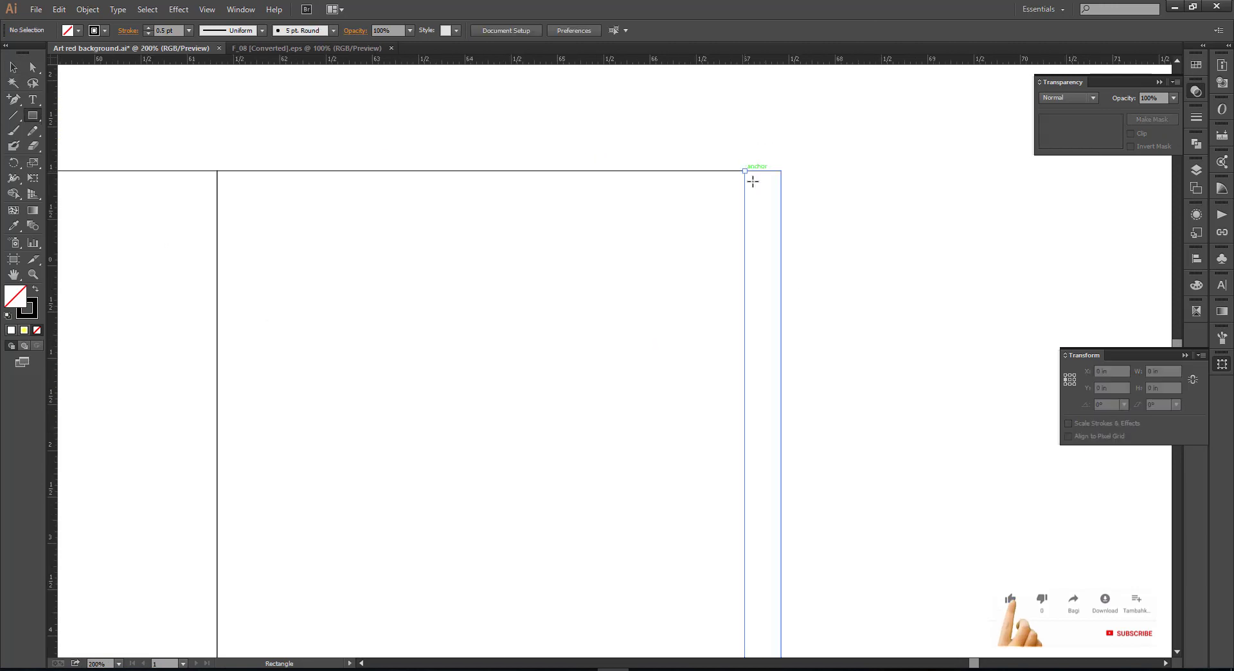
{"action": "left_click_drag", "start_coordinate": [744, 171], "coordinate": [780, 201]}
{"action": "left_click", "coordinate": [78, 31]}
{"action": "left_click", "coordinate": [39, 49]}
Duplicate the black mark at the lower end of the outer strip
{"action": "key", "text": "v"}
{"action": "scroll", "coordinate": [646, 186], "scroll_direction": "down", "scroll_amount": 2}
{"action": "scroll", "coordinate": [644, 185], "scroll_direction": "down", "scroll_amount": 1}
{"action": "left_click_drag", "start_coordinate": [746, 143], "coordinate": [722, 539]}
Copy the flower artwork from the box design over to the two-panel layout
{"action": "scroll", "coordinate": [730, 502], "scroll_direction": "up", "scroll_amount": 3}
{"action": "left_click", "coordinate": [430, 140]}
{"action": "scroll", "coordinate": [430, 141], "scroll_direction": "down", "scroll_amount": 3}
{"action": "left_click_drag", "start_coordinate": [430, 140], "coordinate": [855, 581]}
{"action": "scroll", "coordinate": [726, 386], "scroll_direction": "down", "scroll_amount": 1}
{"action": "scroll", "coordinate": [673, 499], "scroll_direction": "left", "scroll_amount": 1}
{"action": "left_click_drag", "start_coordinate": [201, 240], "coordinate": [658, 272]}
Resize and position the flower artwork so it covers both panels of the new layout
{"action": "left_click_drag", "start_coordinate": [765, 574], "coordinate": [860, 493]}
{"action": "scroll", "coordinate": [765, 485], "scroll_direction": "up", "scroll_amount": 3}
{"action": "scroll", "coordinate": [840, 558], "scroll_direction": "down", "scroll_amount": 2}
{"action": "left_click_drag", "start_coordinate": [909, 384], "coordinate": [887, 457]}
{"action": "left_click_drag", "start_coordinate": [546, 133], "coordinate": [504, 243]}
{"action": "left_click", "coordinate": [530, 195]}
{"action": "scroll", "coordinate": [530, 195], "scroll_direction": "down", "scroll_amount": 1}
{"action": "scroll", "coordinate": [864, 437], "scroll_direction": "up", "scroll_amount": 1}
{"action": "scroll", "coordinate": [866, 433], "scroll_direction": "down", "scroll_amount": 1}
{"action": "left_click_drag", "start_coordinate": [866, 434], "coordinate": [978, 399]}
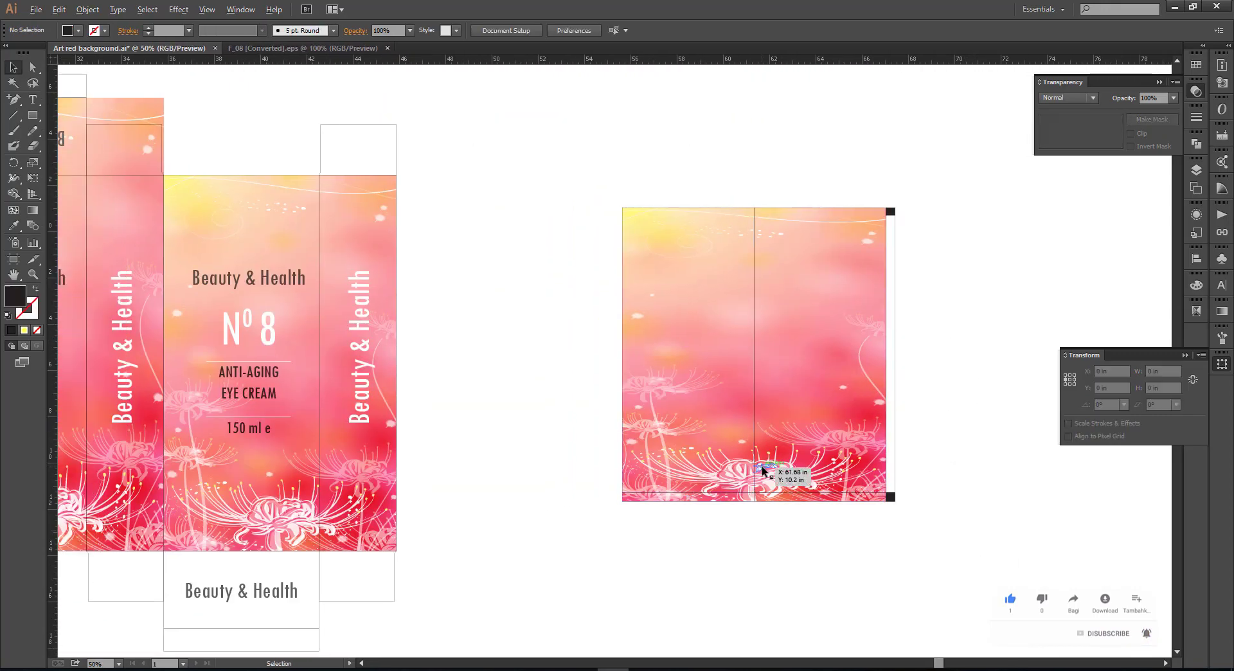
Copy the product text and divider lines from the box's front panel onto the second panel of the new layout
{"action": "scroll", "coordinate": [553, 505], "scroll_direction": "down", "scroll_amount": 1}
{"action": "left_click_drag", "start_coordinate": [360, 396], "coordinate": [742, 396]}
{"action": "left_click", "coordinate": [838, 434]}
{"action": "scroll", "coordinate": [838, 434], "scroll_direction": "up", "scroll_amount": 2}
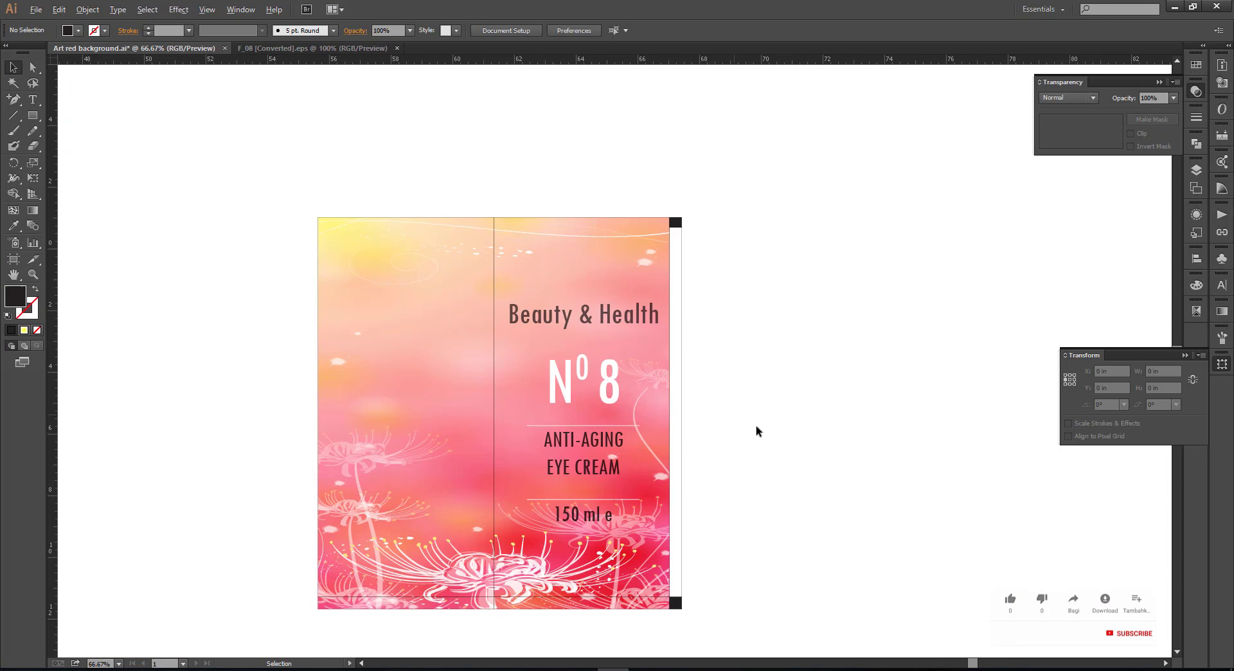
Adjust the size and vertical spacing of the product text lines on the second panel
{"action": "left_click", "coordinate": [589, 450]}
{"action": "left_click_drag", "start_coordinate": [584, 297], "coordinate": [584, 309]}
{"action": "left_click_drag", "start_coordinate": [592, 330], "coordinate": [592, 317]}
{"action": "left_click_drag", "start_coordinate": [599, 461], "coordinate": [600, 479]}
{"action": "left_click", "coordinate": [848, 487]}
{"action": "left_click_drag", "start_coordinate": [840, 484], "coordinate": [849, 487]}
Group the flower artwork, outlines, marks and product text of the two-panel layout
{"action": "left_click_drag", "start_coordinate": [747, 161], "coordinate": [578, 389]}
{"action": "key", "text": "ctrl+g"}
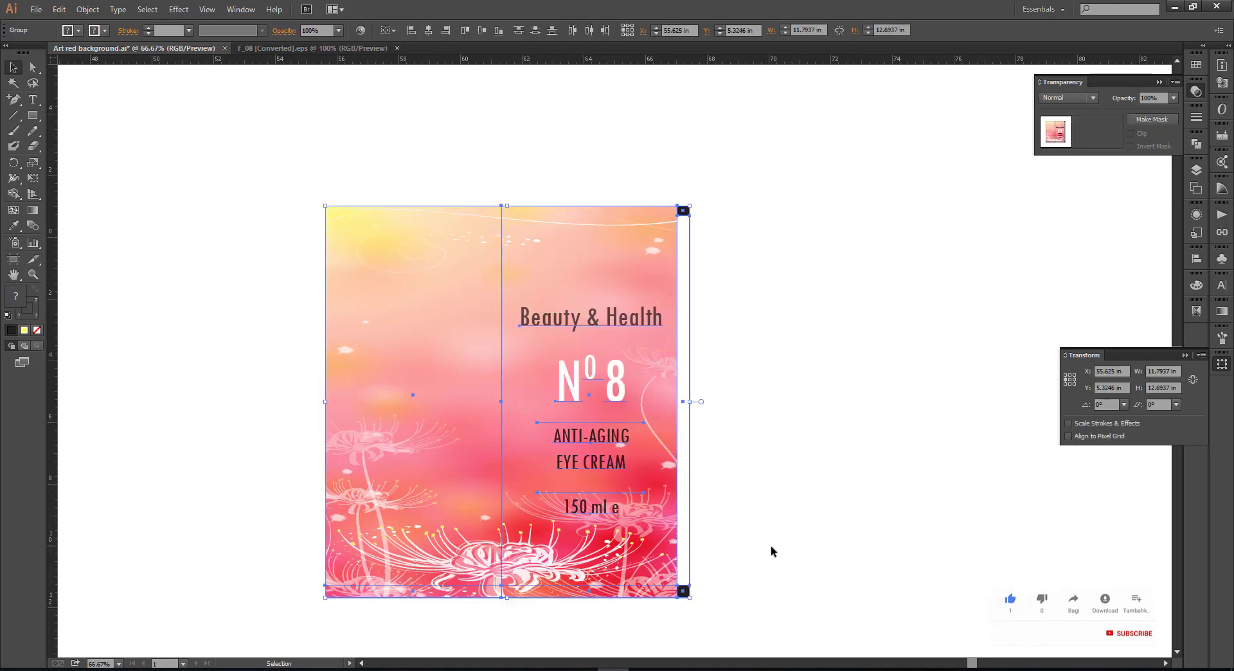
{"action": "left_click", "coordinate": [773, 552]}
Copy the vertical "Beauty & Health" text from the box's side panel onto the first panel, enlarge it and center it vertically
{"action": "scroll", "coordinate": [773, 551], "scroll_direction": "down", "scroll_amount": 1}
{"action": "left_click_drag", "start_coordinate": [469, 199], "coordinate": [774, 501]}
{"action": "left_click_drag", "start_coordinate": [755, 597], "coordinate": [895, 562]}
{"action": "mouse_move", "coordinate": [376, 431]}
{"action": "left_mouse_down"}
{"action": "mouse_move", "coordinate": [703, 431]}
{"action": "mouse_move", "coordinate": [703, 475]}
{"action": "left_mouse_up"}
{"action": "left_click_drag", "start_coordinate": [634, 279], "coordinate": [715, 328]}
{"action": "left_click", "coordinate": [485, 31]}
Group the vertical text with the rest of the two-panel layout and save the file
{"action": "left_click_drag", "start_coordinate": [973, 586], "coordinate": [943, 584]}
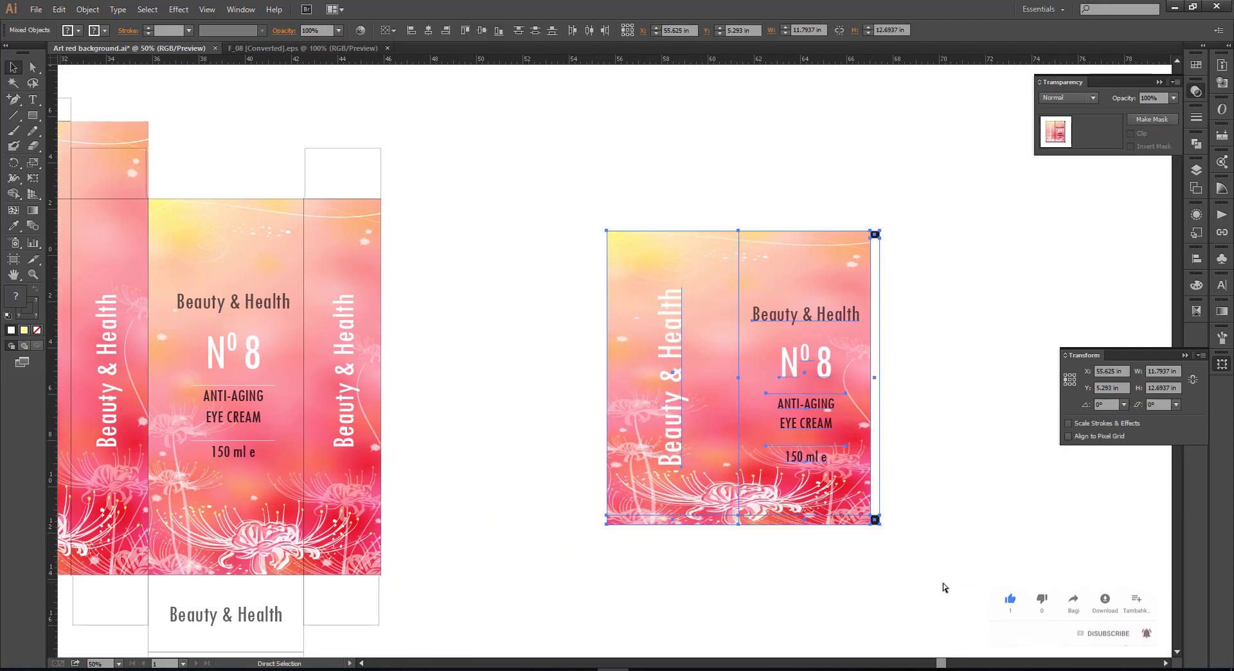
{"action": "left_click_drag", "start_coordinate": [658, 413], "coordinate": [788, 413]}
{"action": "scroll", "coordinate": [787, 414], "scroll_direction": "down", "scroll_amount": 1}
{"action": "left_click", "coordinate": [748, 532]}
{"action": "left_click_drag", "start_coordinate": [747, 532], "coordinate": [729, 526]}
{"action": "key", "text": "ctrl+s"}
Capture the box's front panel with the product text using Snipping Tool
{"action": "scroll", "coordinate": [942, 391], "scroll_direction": "up", "scroll_amount": 1}
{"action": "left_click_drag", "start_coordinate": [409, 559], "coordinate": [718, 533]}
{"action": "scroll", "coordinate": [179, 348], "scroll_direction": "up", "scroll_amount": 1}
{"action": "scroll", "coordinate": [216, 338], "scroll_direction": "down", "scroll_amount": 2}
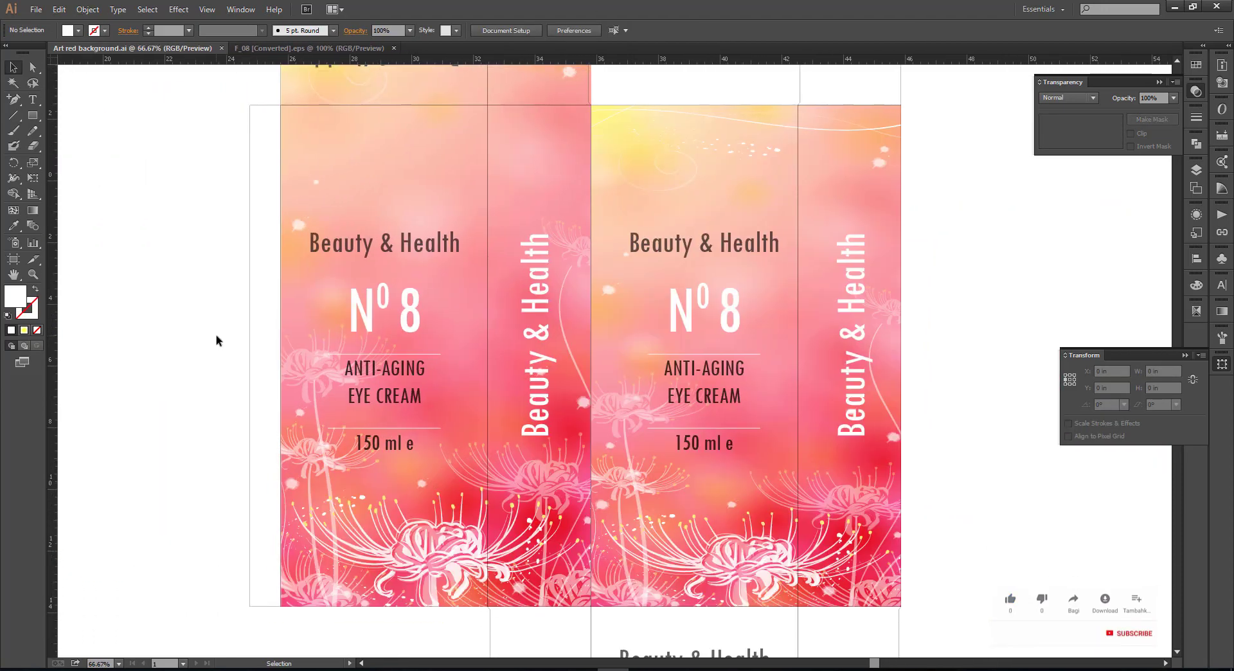
{"action": "scroll", "coordinate": [217, 336], "scroll_direction": "up", "scroll_amount": 1}
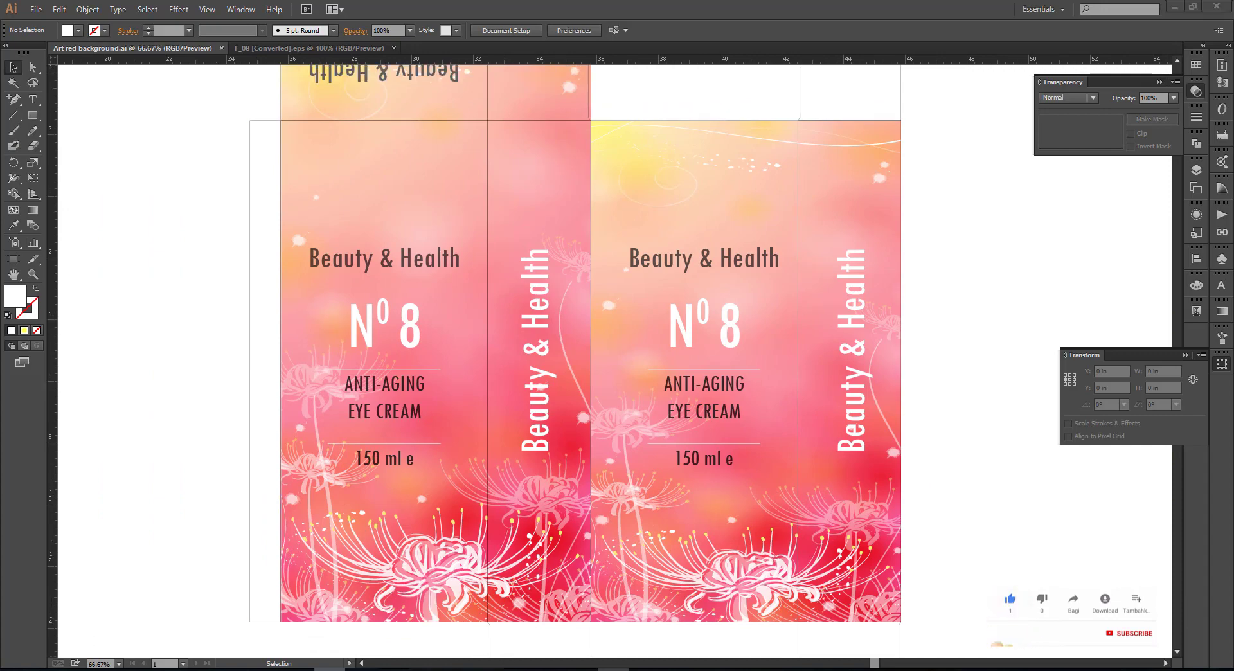
{"action": "left_click", "coordinate": [330, 670]}
{"action": "left_click", "coordinate": [72, 49]}
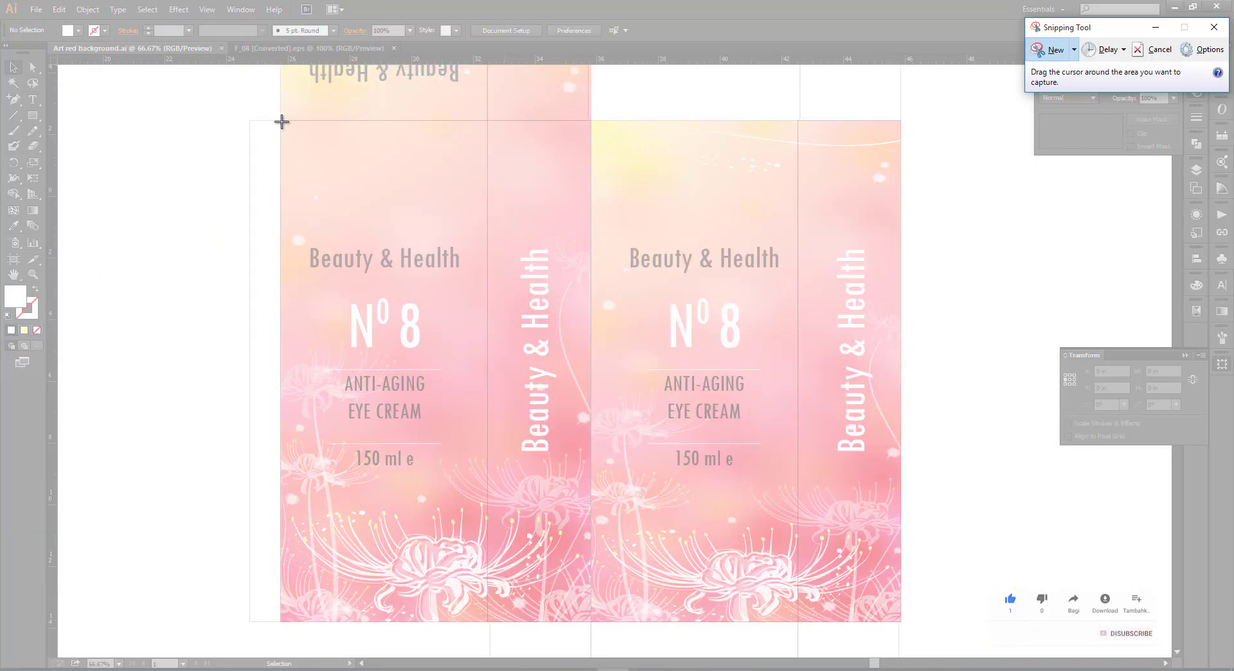
{"action": "left_click_drag", "start_coordinate": [282, 121], "coordinate": [485, 620]}
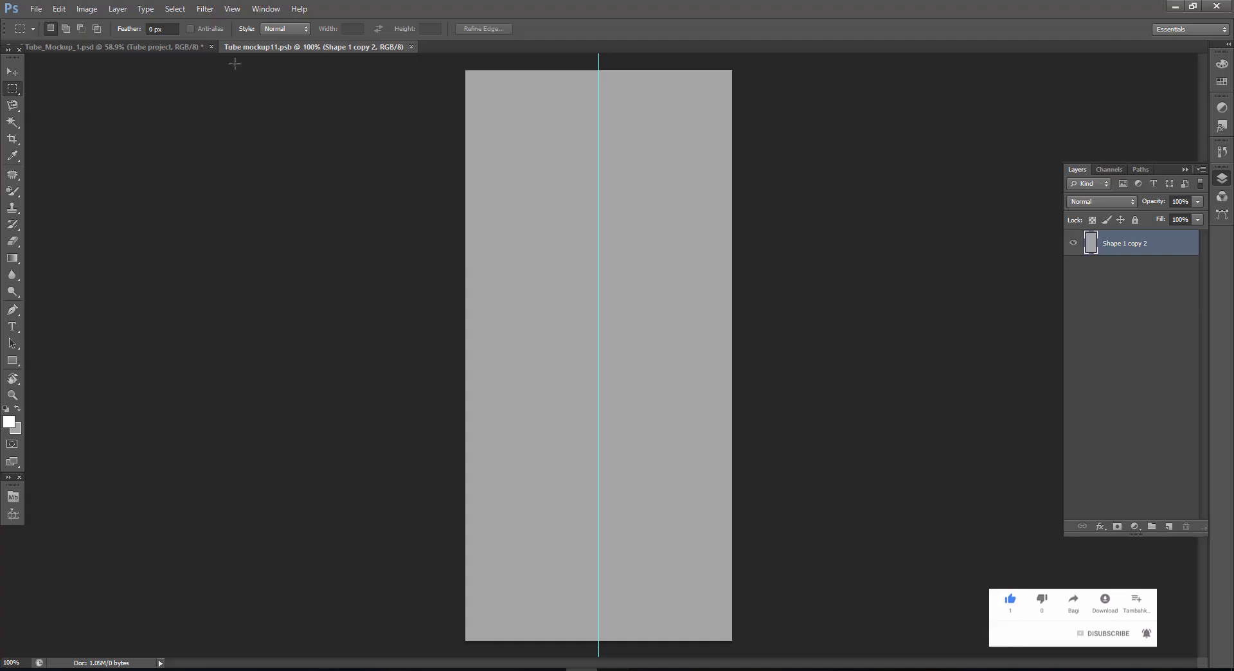
Switch to Photoshop, close Tube mockup11.psb and reopen the Tube project smart object from Tube_Mockup_1.psd
{"action": "left_click", "coordinate": [411, 47]}
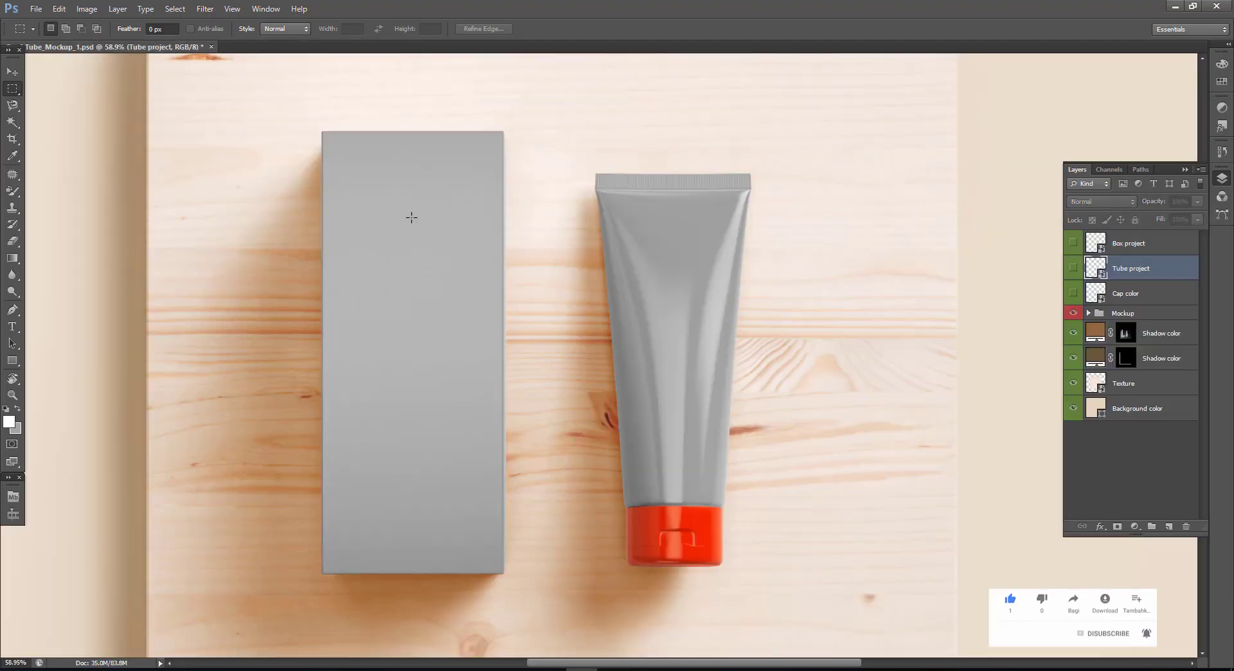
{"action": "double_click", "coordinate": [1102, 278]}
{"action": "left_click", "coordinate": [653, 275]}
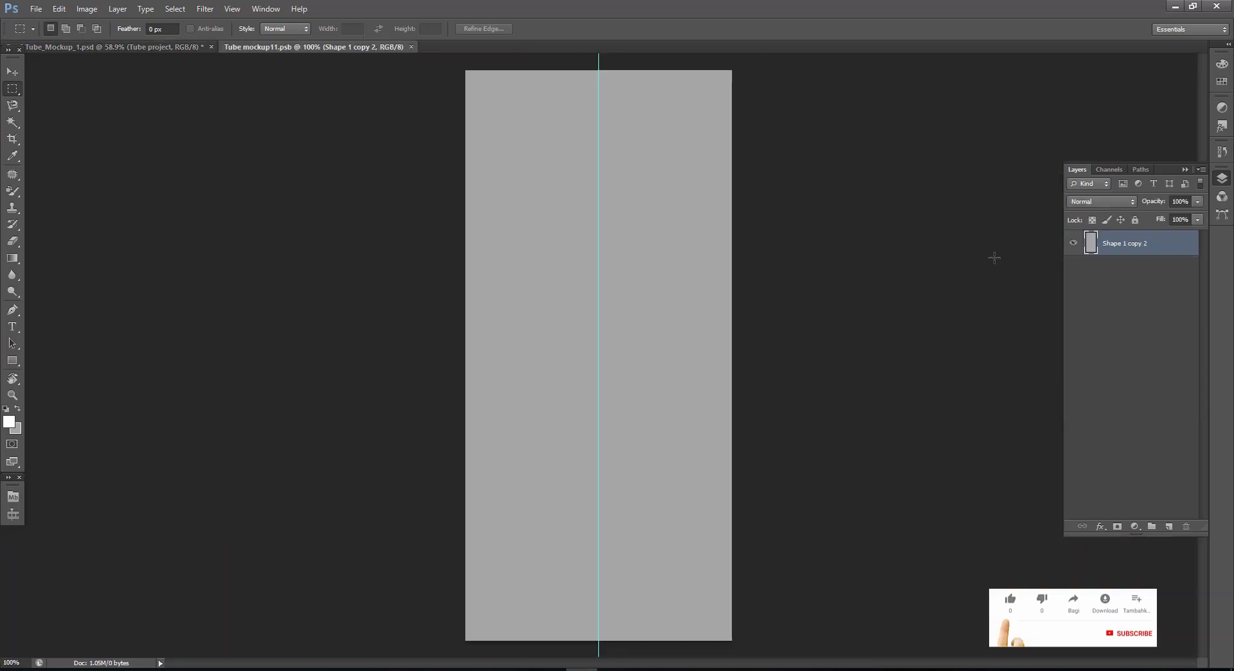
Paste the captured panel into the tube artwork and stretch it to fill the canvas
{"action": "key", "text": "ctrl+v"}
{"action": "key", "text": "ctrl+t"}
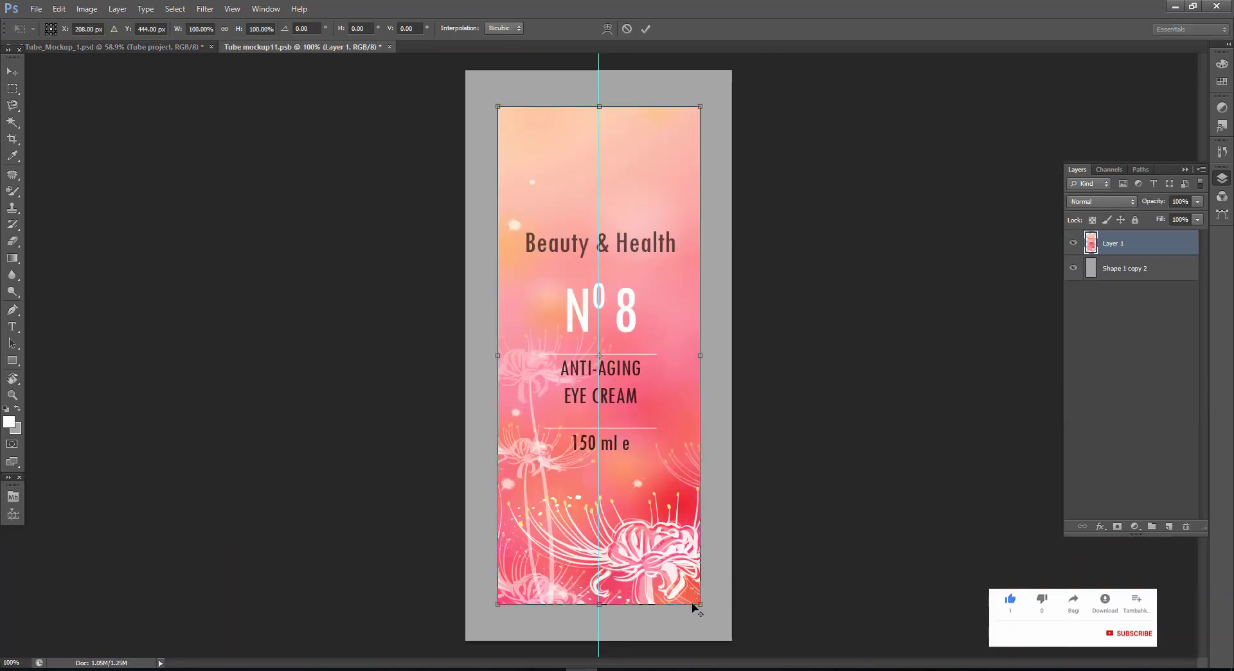
{"action": "left_click_drag", "start_coordinate": [701, 604], "coordinate": [716, 642]}
{"action": "left_click_drag", "start_coordinate": [714, 368], "coordinate": [736, 362]}
{"action": "left_click", "coordinate": [646, 29]}
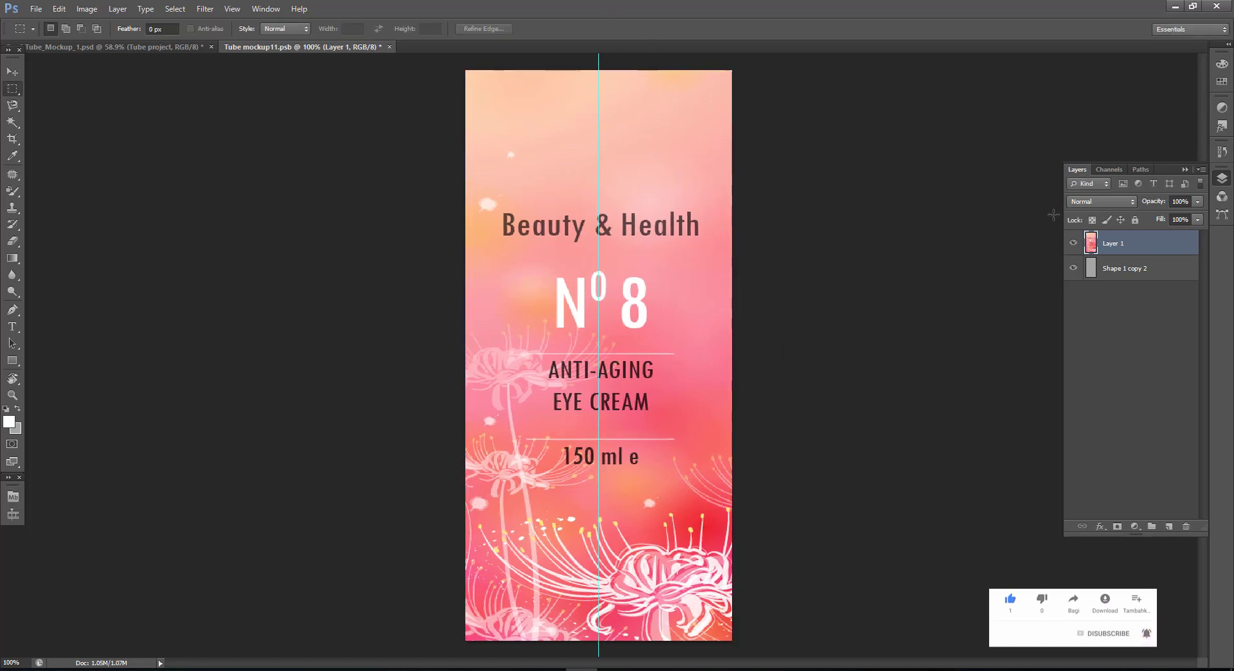
Delete the gray Shape 1 copy 2 layer, then save and close Tube mockup11.psb
{"action": "left_click", "coordinate": [1107, 273]}
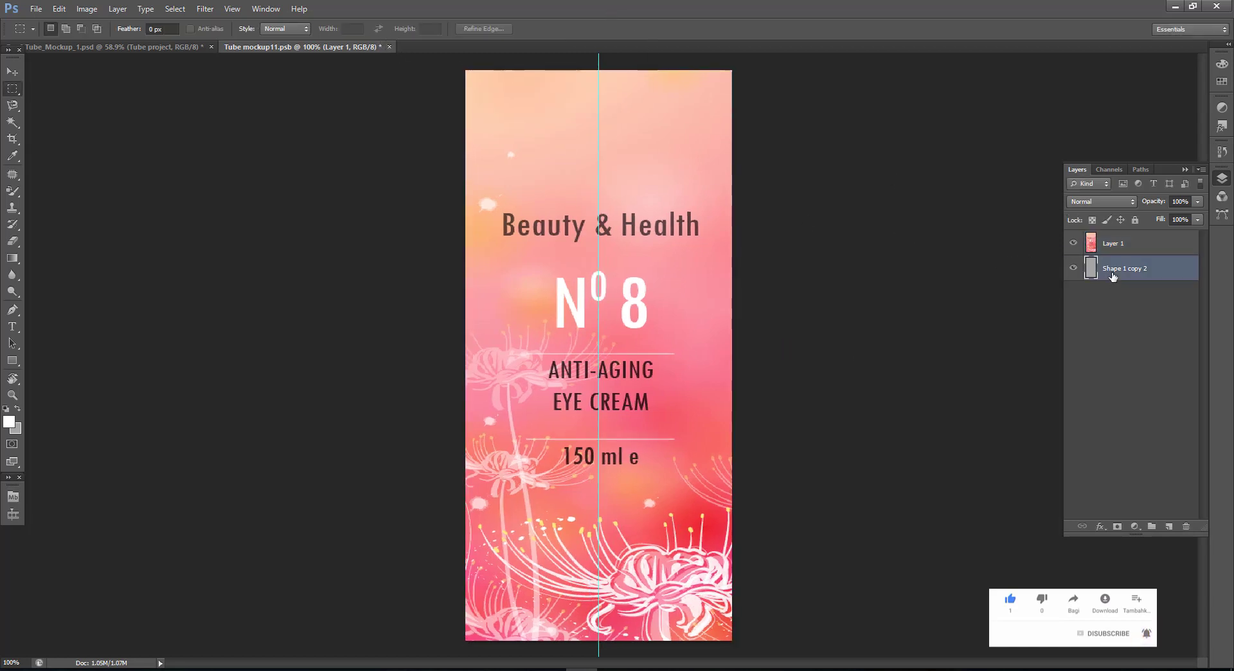
{"action": "key", "text": "Delete"}
{"action": "left_click", "coordinate": [389, 47]}
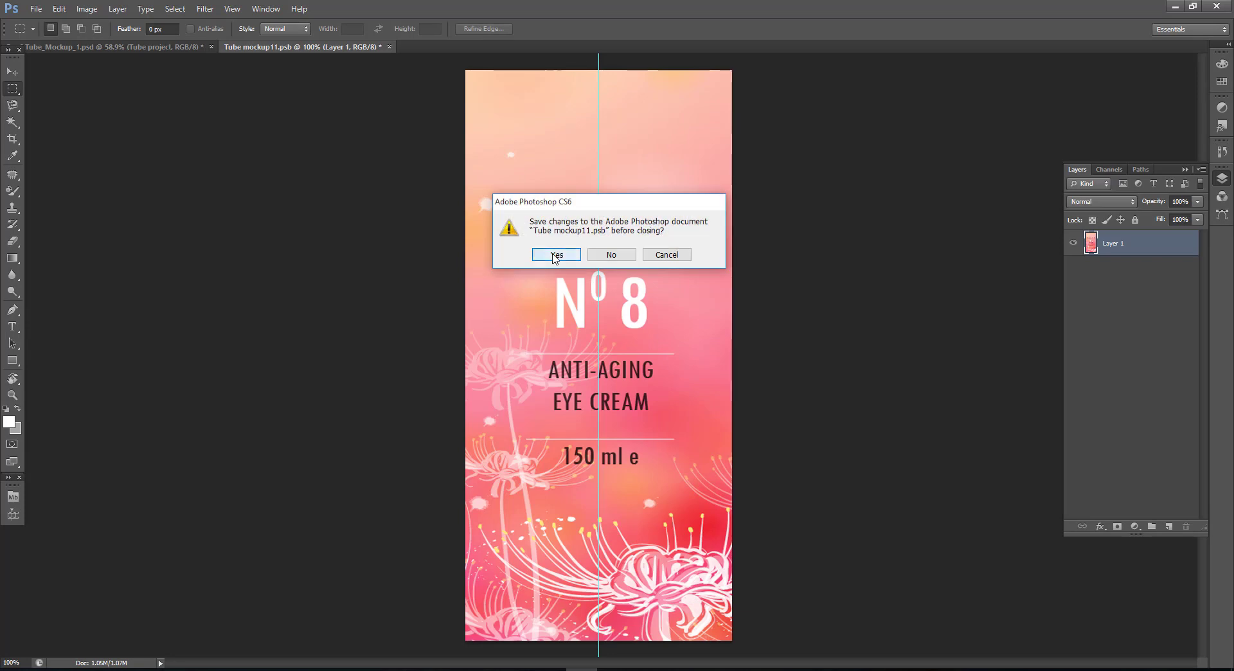
{"action": "left_click", "coordinate": [557, 256]}
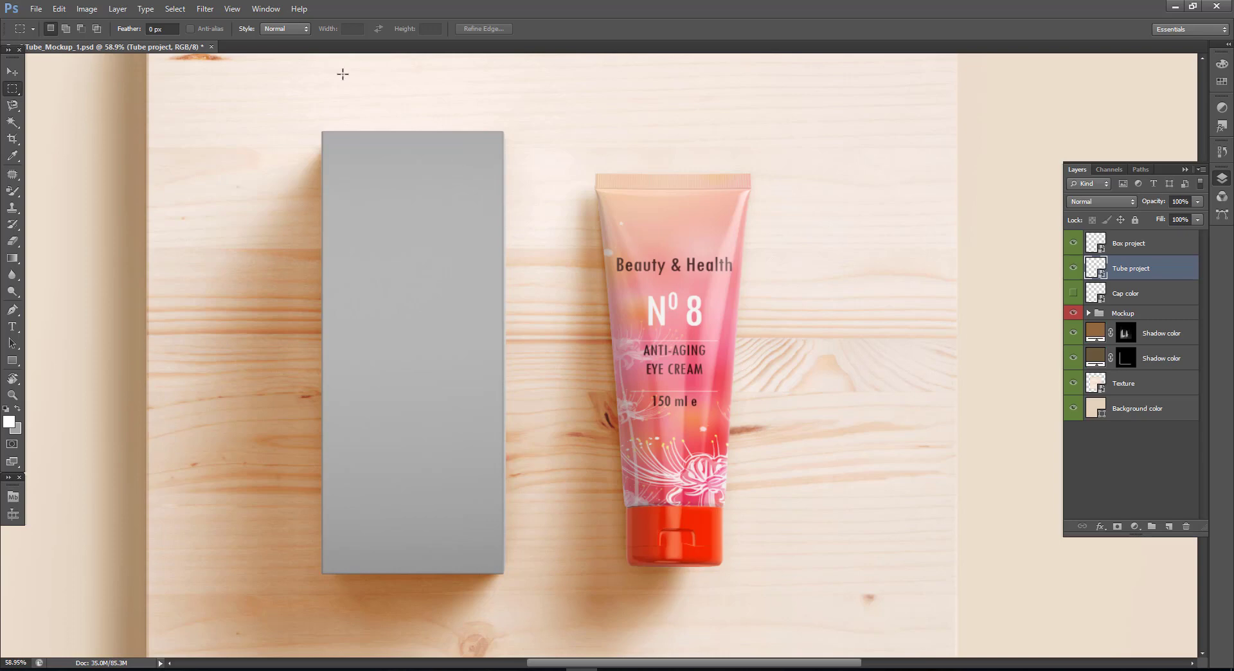
Paste the captured panel into the Box project smart object scaled to about 152%, then save and close it
{"action": "double_click", "coordinate": [1102, 250]}
{"action": "left_click", "coordinate": [672, 278]}
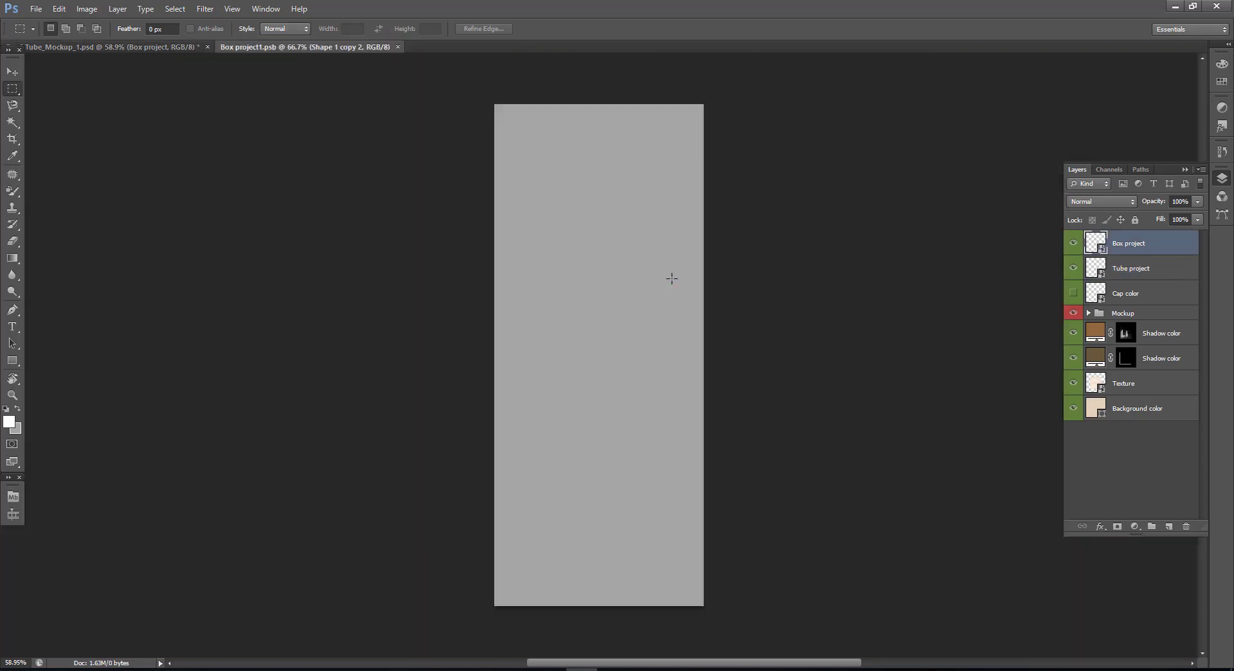
{"action": "key", "text": "ctrl+t"}
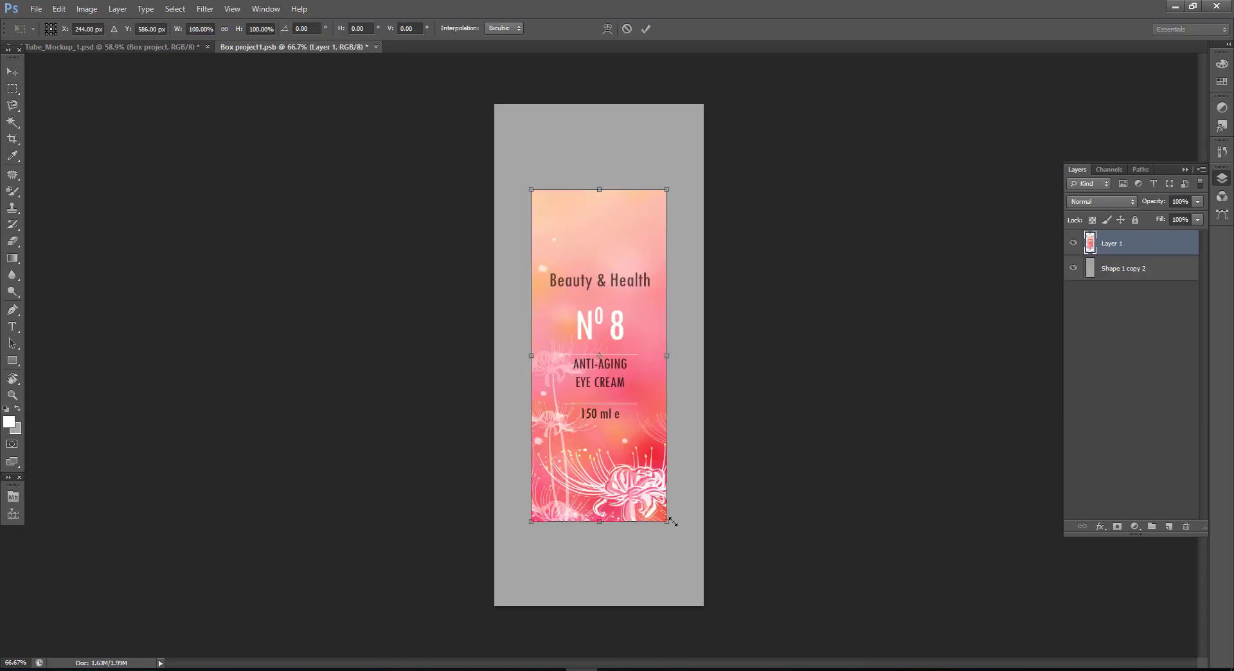
{"action": "left_click_drag", "start_coordinate": [671, 522], "coordinate": [703, 608]}
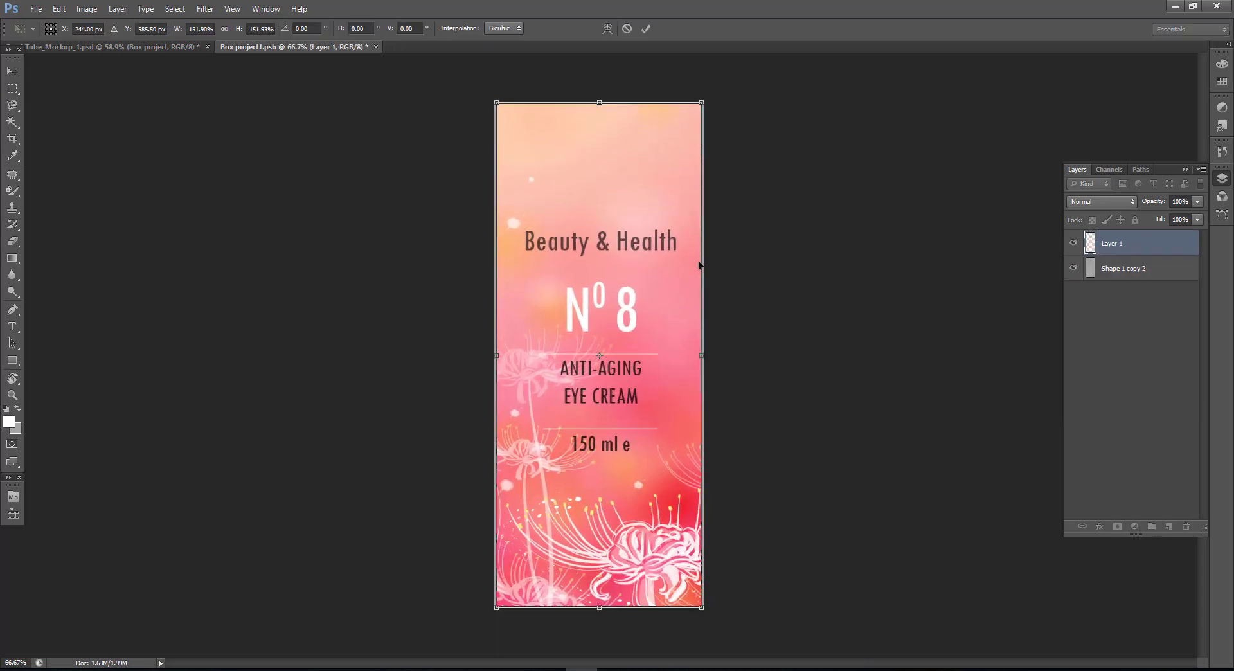
{"action": "left_click", "coordinate": [650, 29]}
{"action": "left_click", "coordinate": [376, 47]}
{"action": "left_click", "coordinate": [549, 327]}
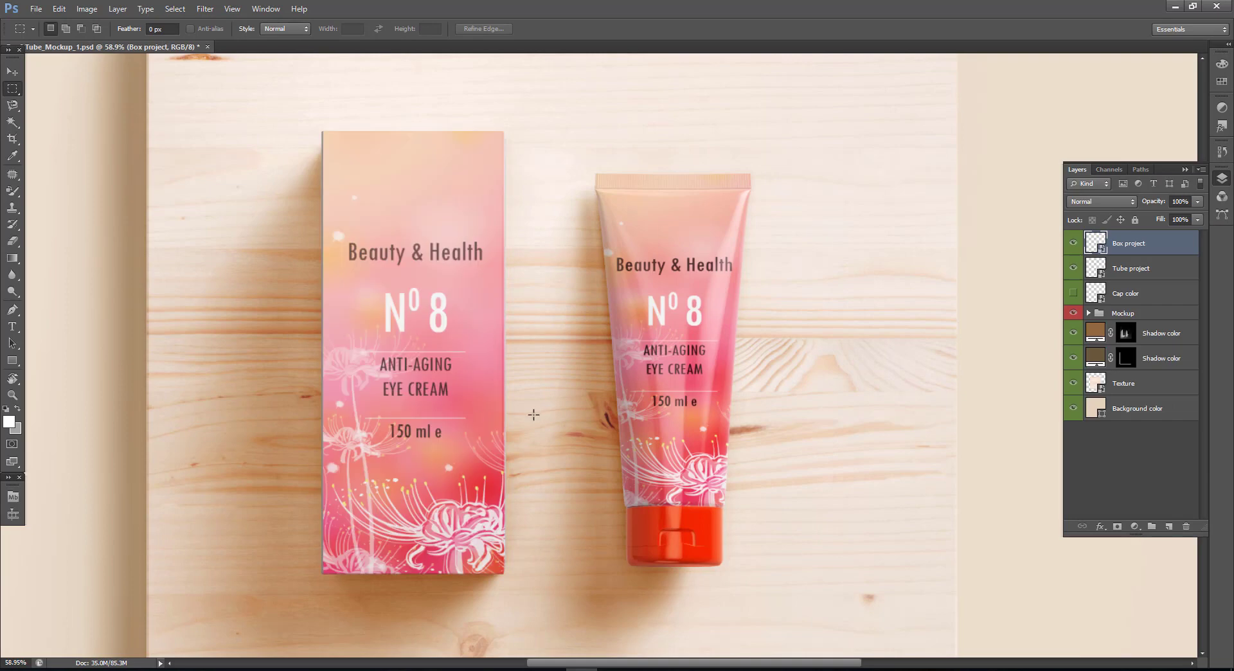
Reopen the Tube project smart object's contents for editing
{"action": "scroll", "coordinate": [534, 414], "scroll_direction": "down", "scroll_amount": 3}
{"action": "scroll", "coordinate": [535, 415], "scroll_direction": "up", "scroll_amount": 3}
{"action": "left_click_drag", "start_coordinate": [586, 416], "coordinate": [642, 396]}
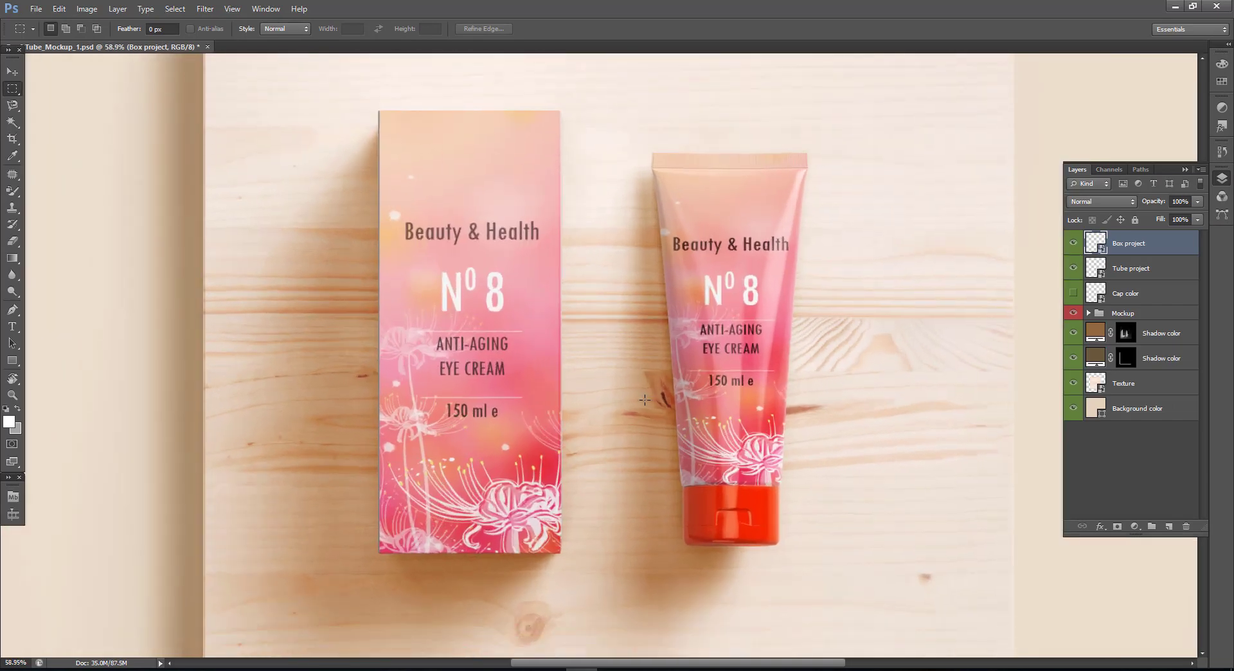
{"action": "double_click", "coordinate": [1099, 278]}
{"action": "left_click", "coordinate": [751, 297]}
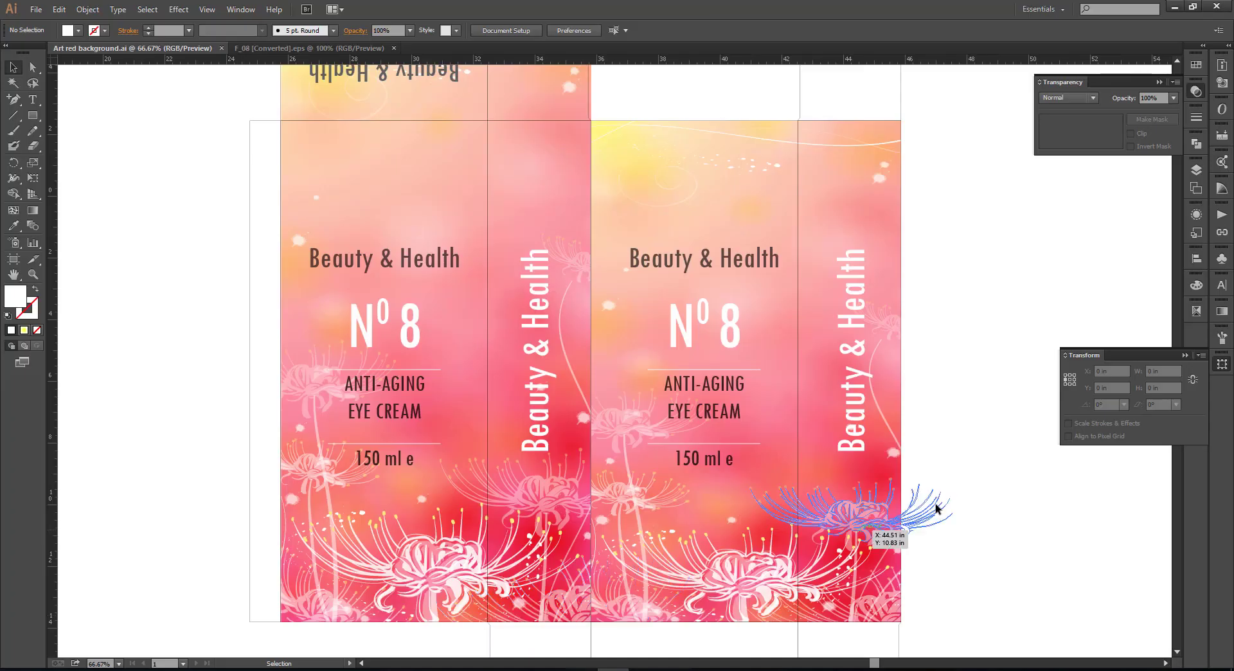
Switch to Illustrator, ungroup the two-panel layout and reduce the height of its artwork group to about 12.34 in
{"action": "scroll", "coordinate": [793, 457], "scroll_direction": "down", "scroll_amount": 3}
{"action": "scroll", "coordinate": [746, 474], "scroll_direction": "right", "scroll_amount": 5}
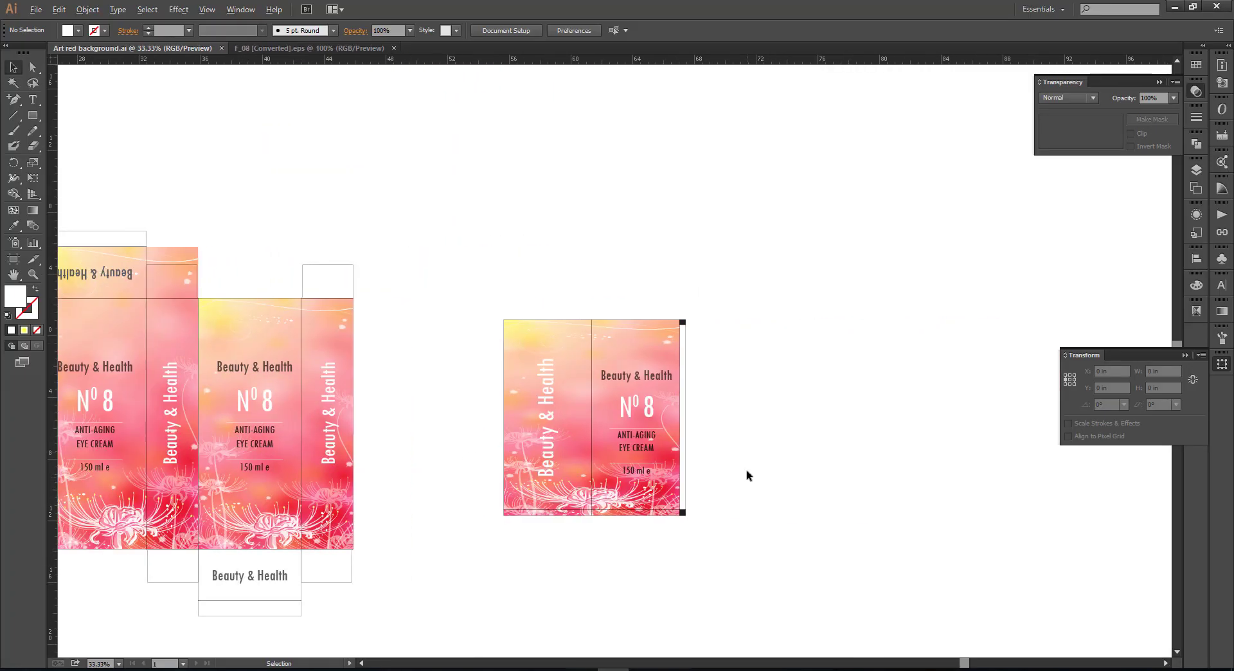
{"action": "scroll", "coordinate": [736, 493], "scroll_direction": "up", "scroll_amount": 2}
{"action": "left_click_drag", "start_coordinate": [736, 493], "coordinate": [791, 500]}
{"action": "scroll", "coordinate": [529, 524], "scroll_direction": "up", "scroll_amount": 2}
{"action": "left_click", "coordinate": [668, 595]}
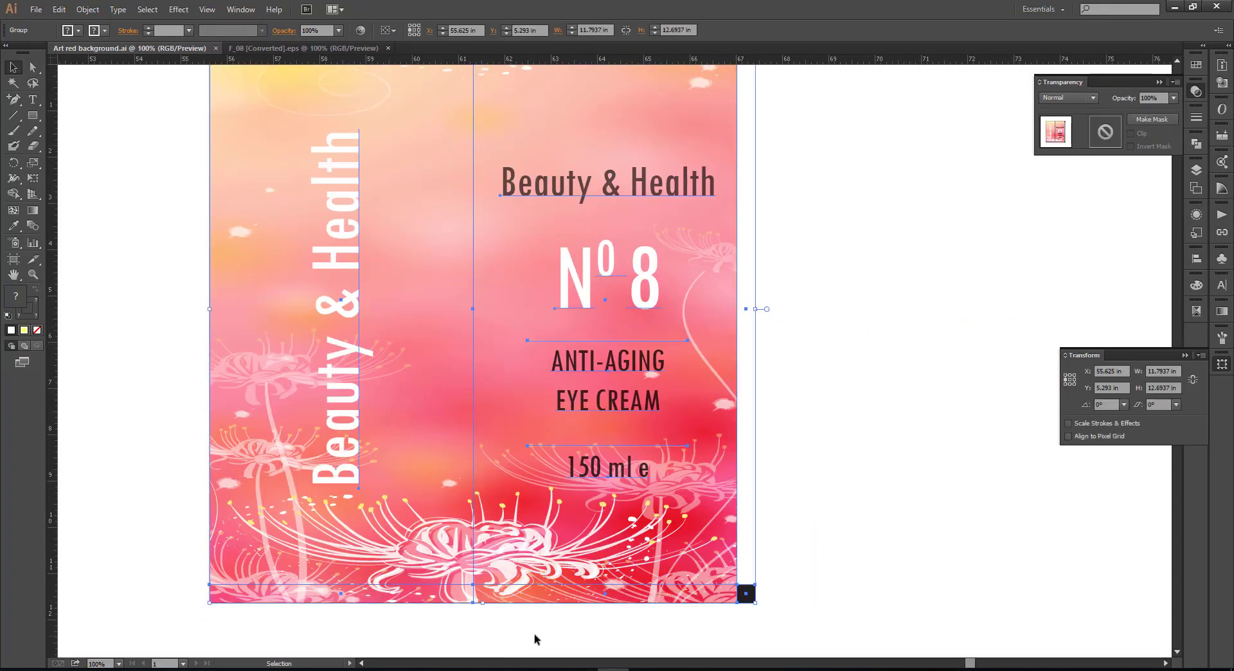
{"action": "right_click", "coordinate": [640, 407]}
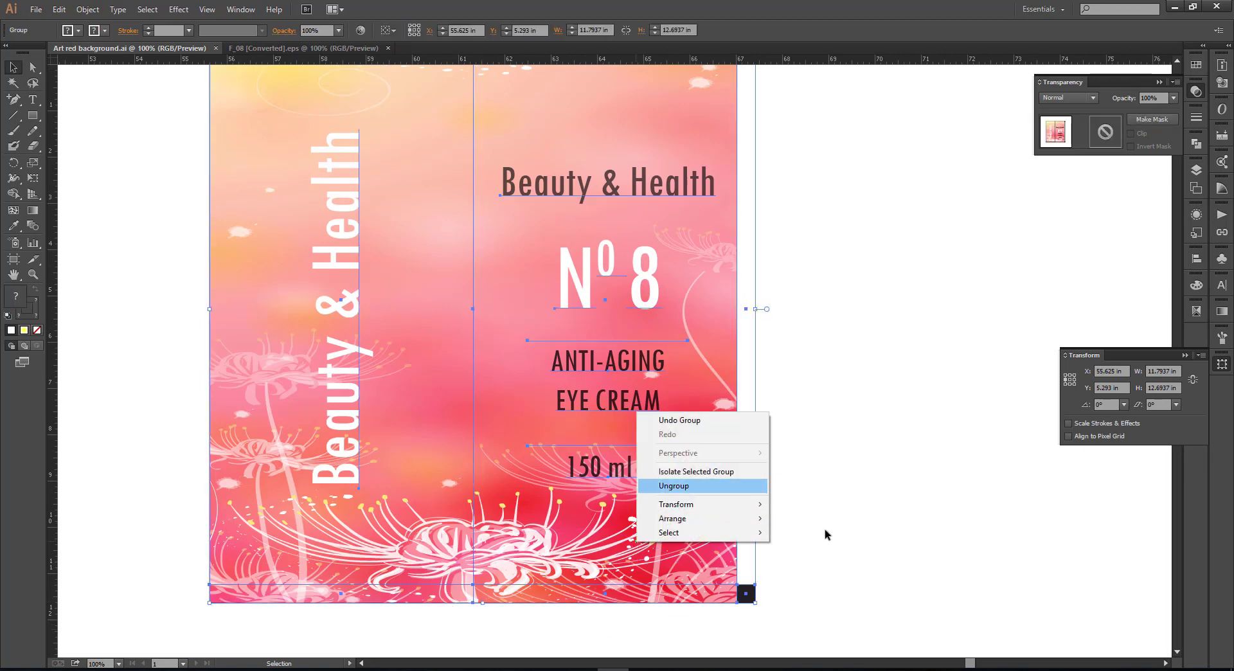
{"action": "left_click", "coordinate": [672, 481]}
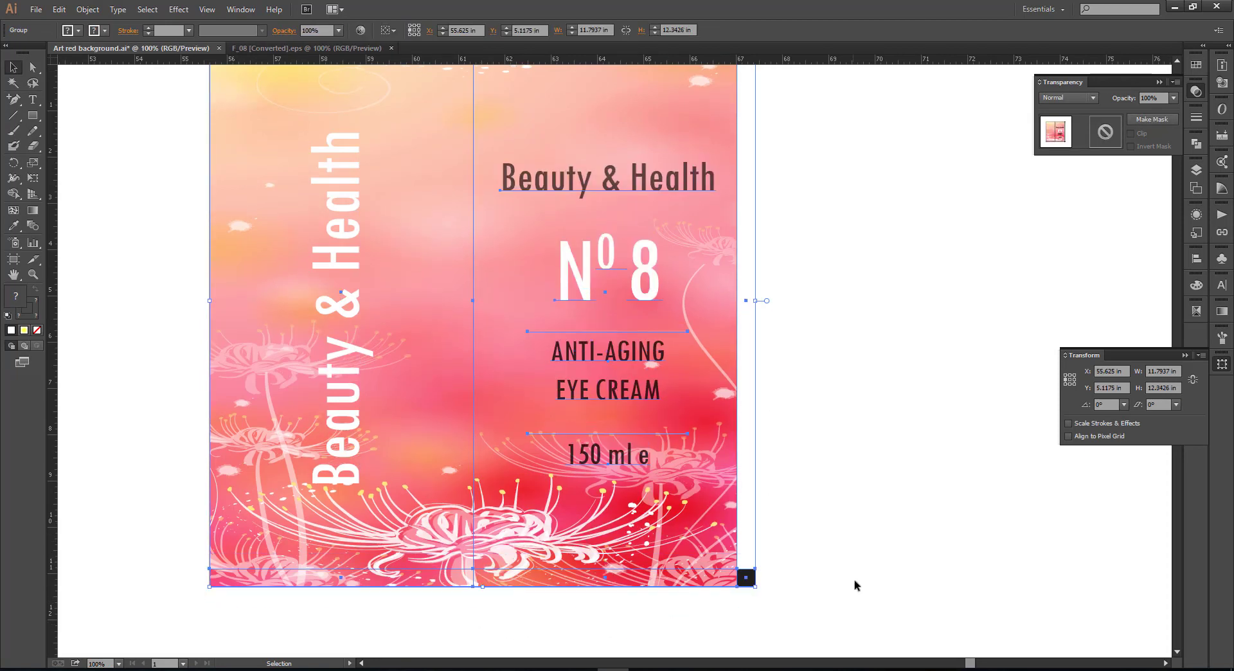
Capture the layout's second panel with the product text, excluding the marks and bottom strip, using Snipping Tool
{"action": "left_click", "coordinate": [850, 585]}
{"action": "scroll", "coordinate": [799, 608], "scroll_direction": "down", "scroll_amount": 1}
{"action": "scroll", "coordinate": [827, 591], "scroll_direction": "up", "scroll_amount": 1}
{"action": "mouse_move", "coordinate": [852, 509]}
{"action": "left_mouse_down"}
{"action": "mouse_move", "coordinate": [854, 529]}
{"action": "mouse_move", "coordinate": [853, 513]}
{"action": "left_mouse_up"}
{"action": "left_click_drag", "start_coordinate": [841, 465], "coordinate": [849, 501]}
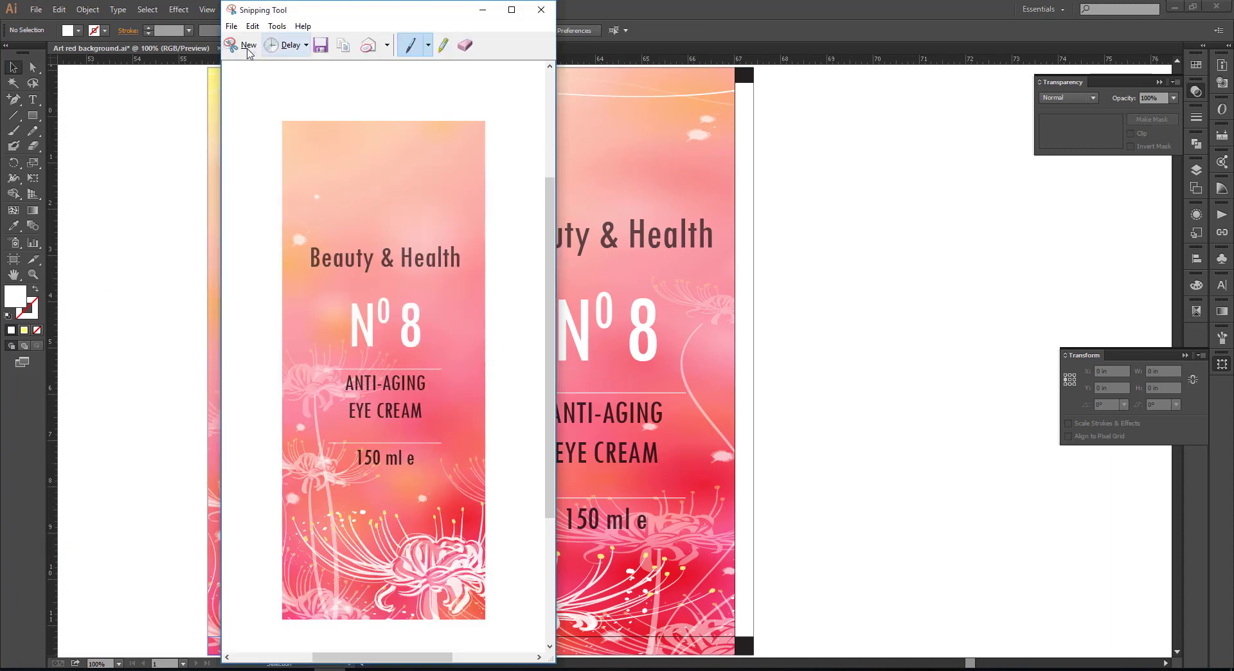
{"action": "left_click", "coordinate": [248, 46]}
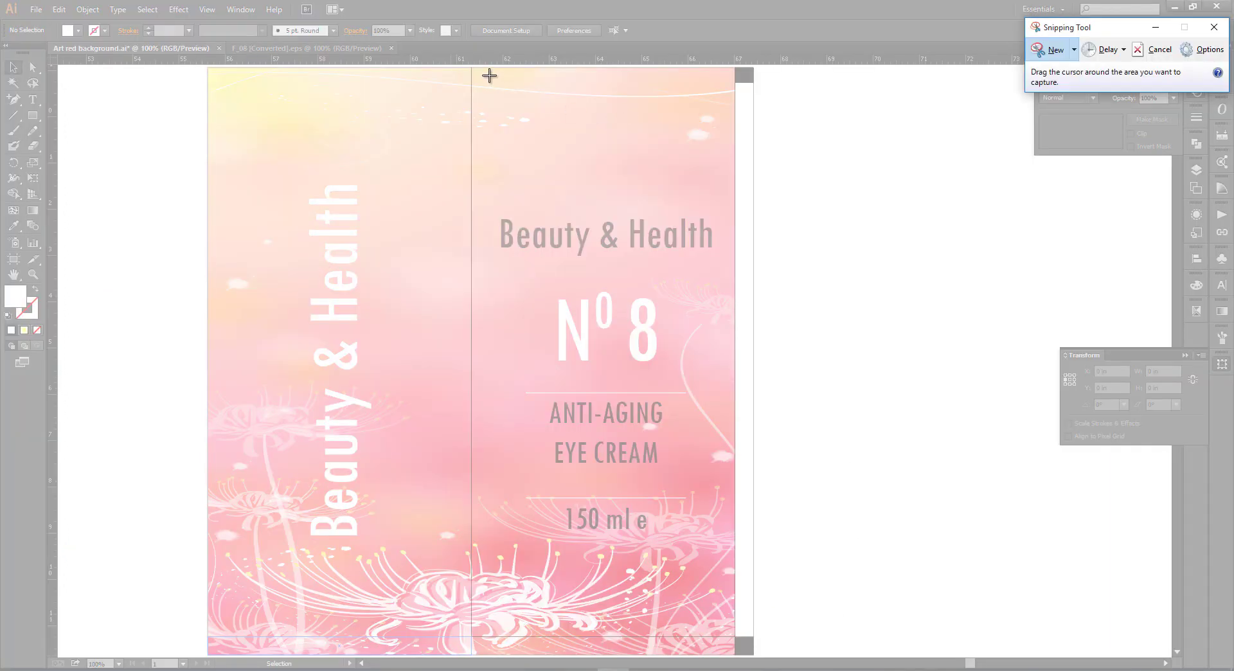
{"action": "left_click_drag", "start_coordinate": [475, 71], "coordinate": [734, 636]}
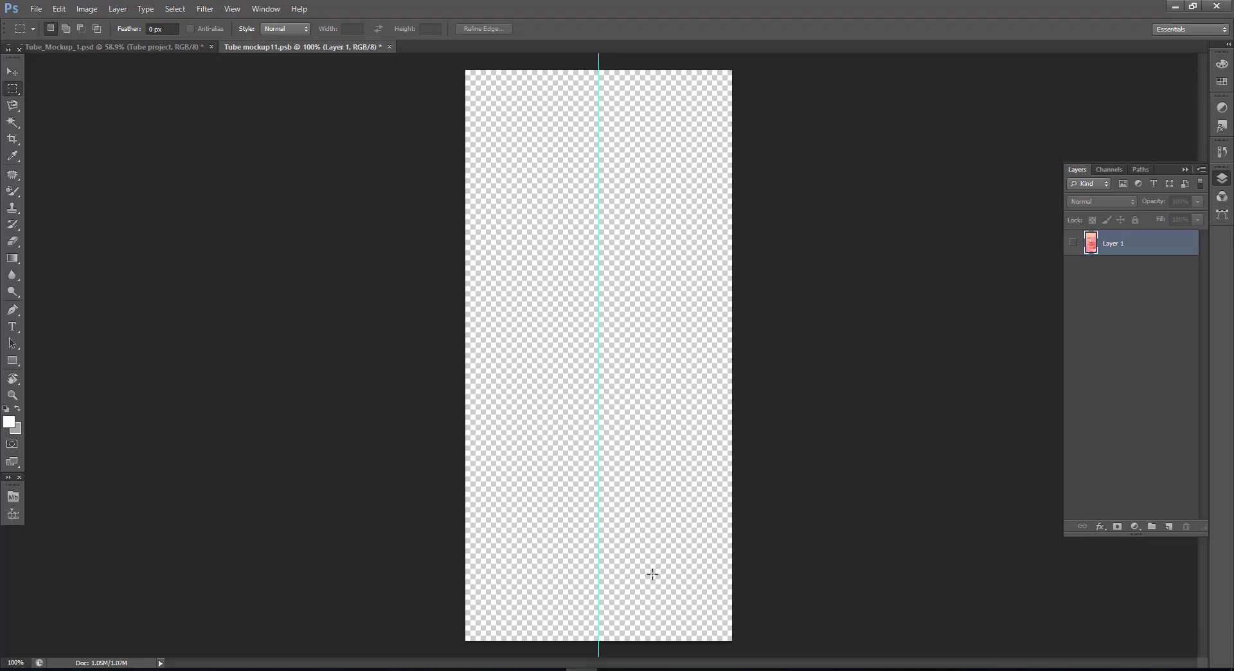
Switch to Photoshop, paste the new capture into Tube mockup11.psb and stretch it to fill the canvas
{"action": "key", "text": "ctrl+v"}
{"action": "key", "text": "ctrl+t"}
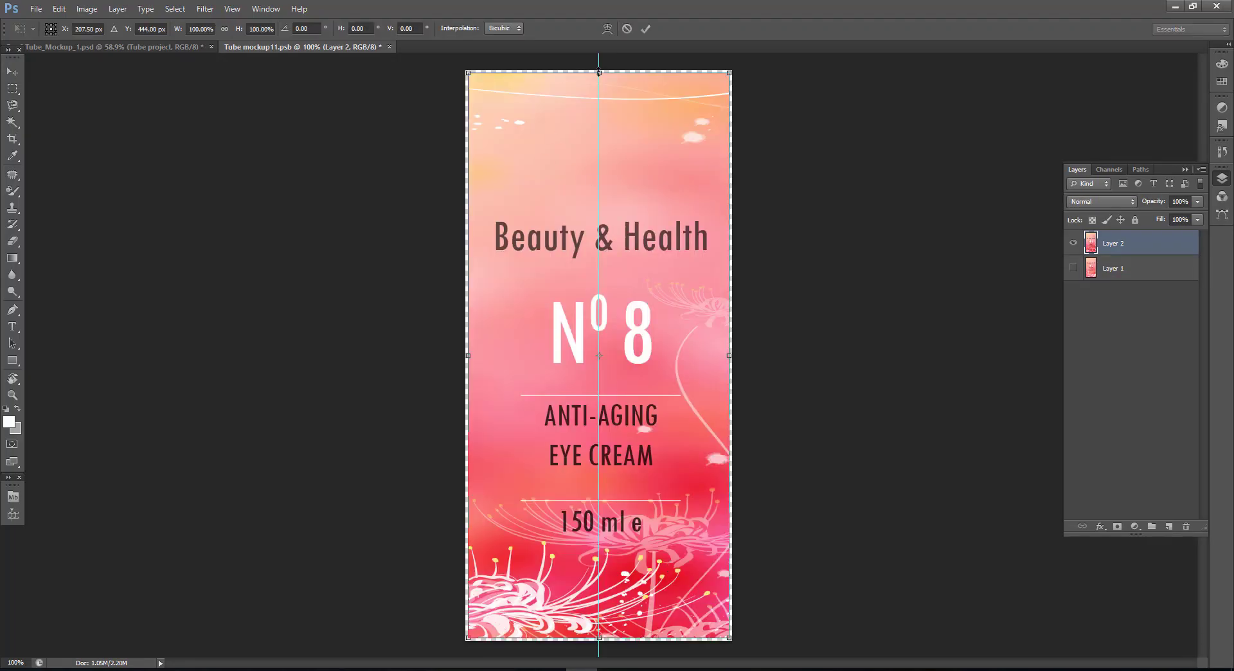
{"action": "left_click_drag", "start_coordinate": [599, 71], "coordinate": [599, 68]}
{"action": "left_click_drag", "start_coordinate": [739, 357], "coordinate": [735, 358]}
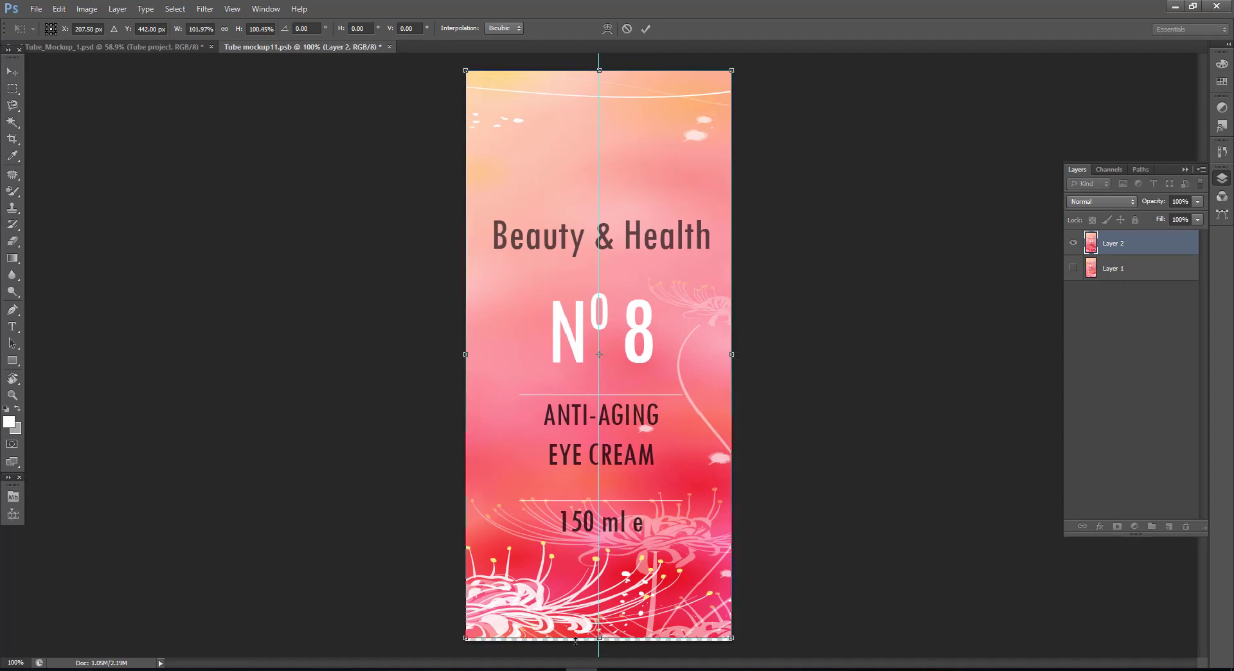
{"action": "left_click_drag", "start_coordinate": [601, 641], "coordinate": [601, 643]}
{"action": "left_click", "coordinate": [646, 28]}
{"action": "key", "text": "m"}
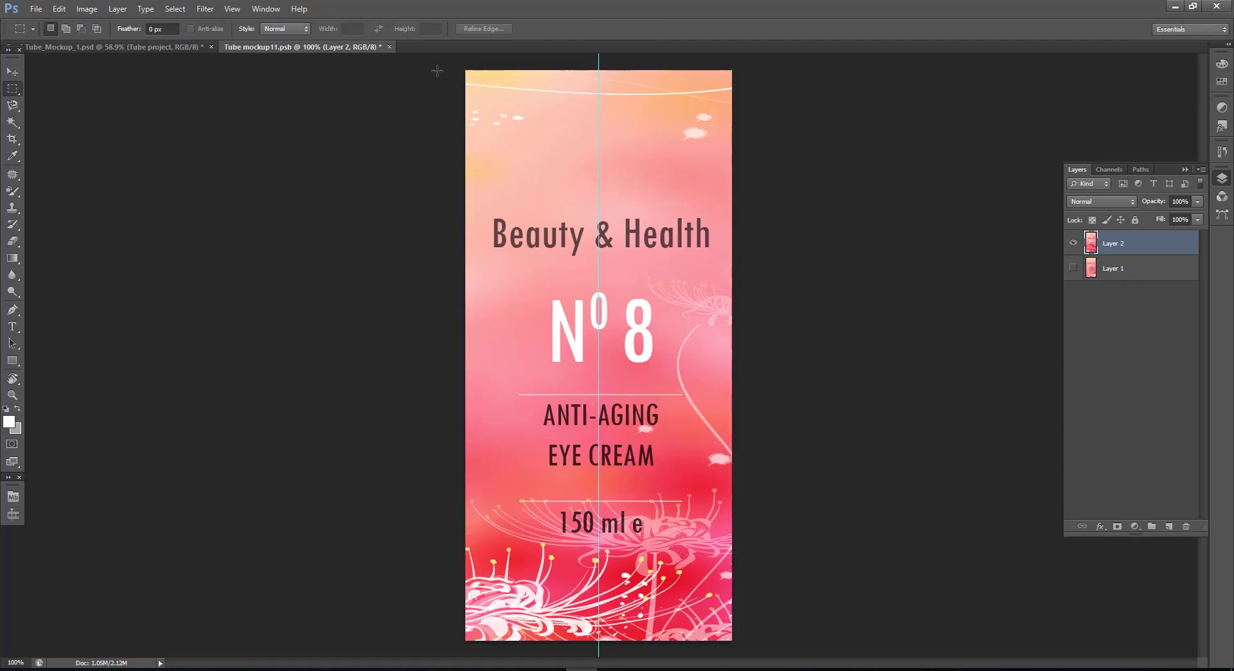
Save and close Tube mockup11.psb to update the tube, and collapse the layer list to view the mockup
{"action": "left_click", "coordinate": [390, 46]}
{"action": "left_click", "coordinate": [560, 254]}
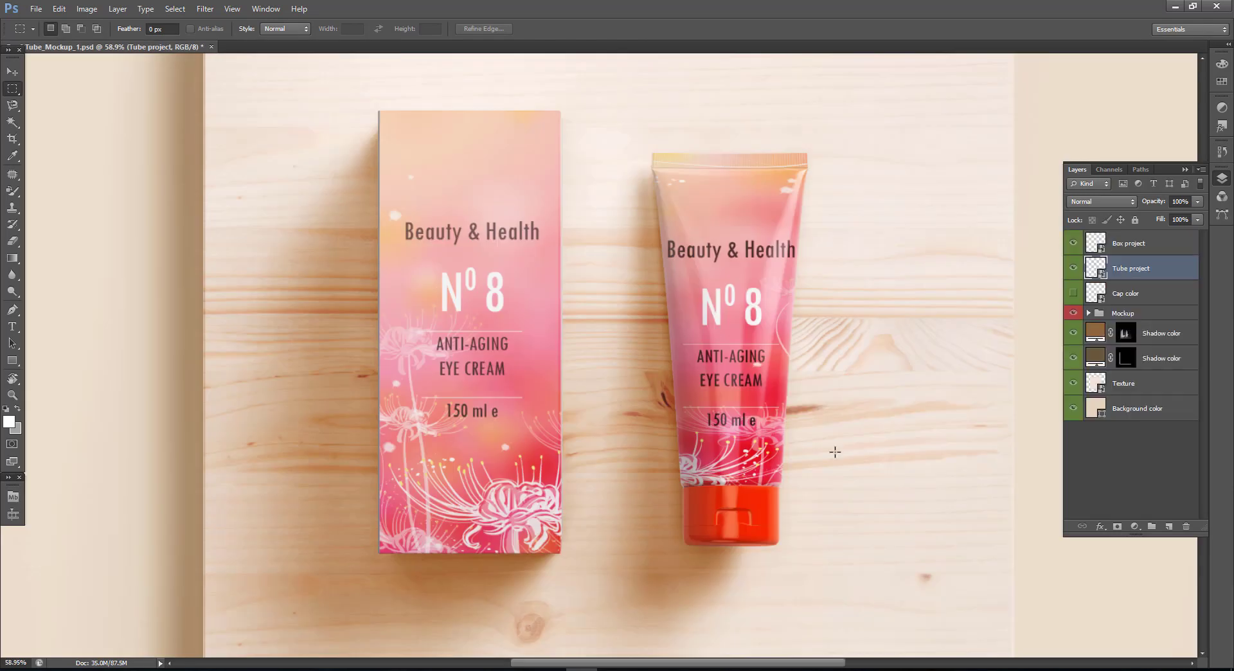
{"action": "scroll", "coordinate": [710, 392], "scroll_direction": "down", "scroll_amount": 2}
{"action": "left_click", "coordinate": [1185, 169]}
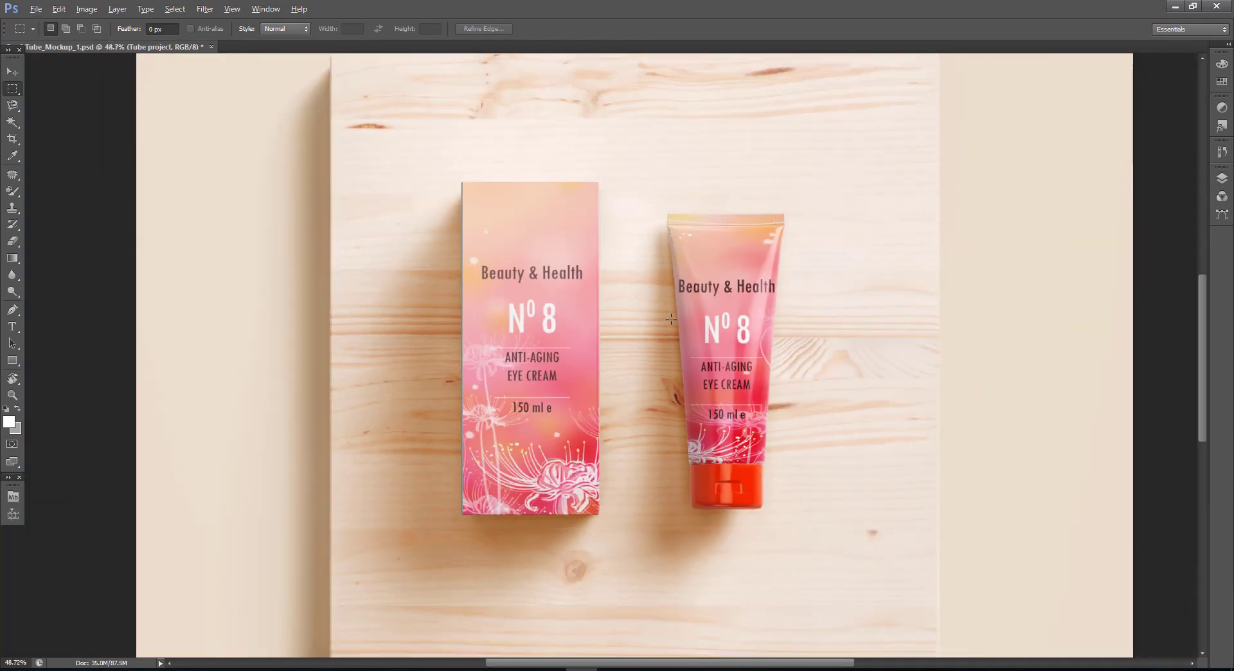
{"action": "scroll", "coordinate": [820, 454], "scroll_direction": "up", "scroll_amount": 3}
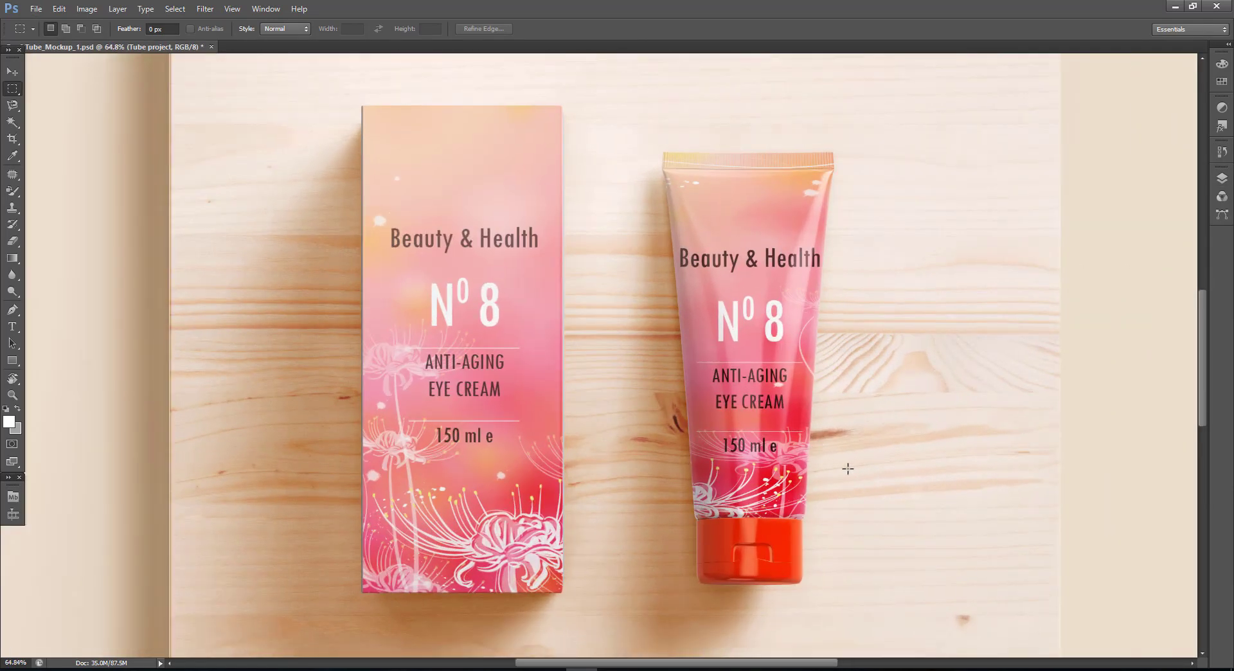